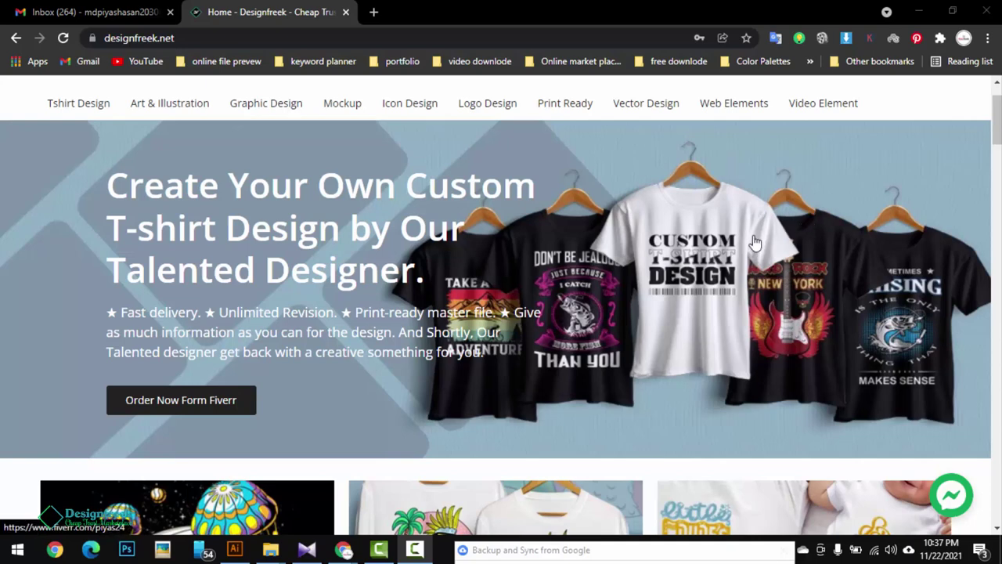
Open the Designfreek registration page and clear the autofilled username field
scroll(752, 244, "up", 1)
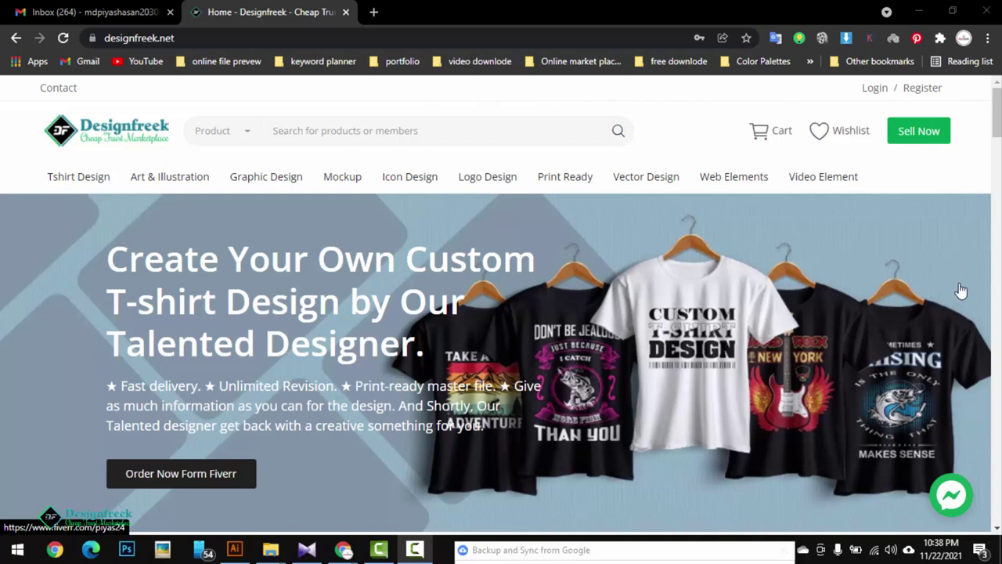
left_click(933, 91)
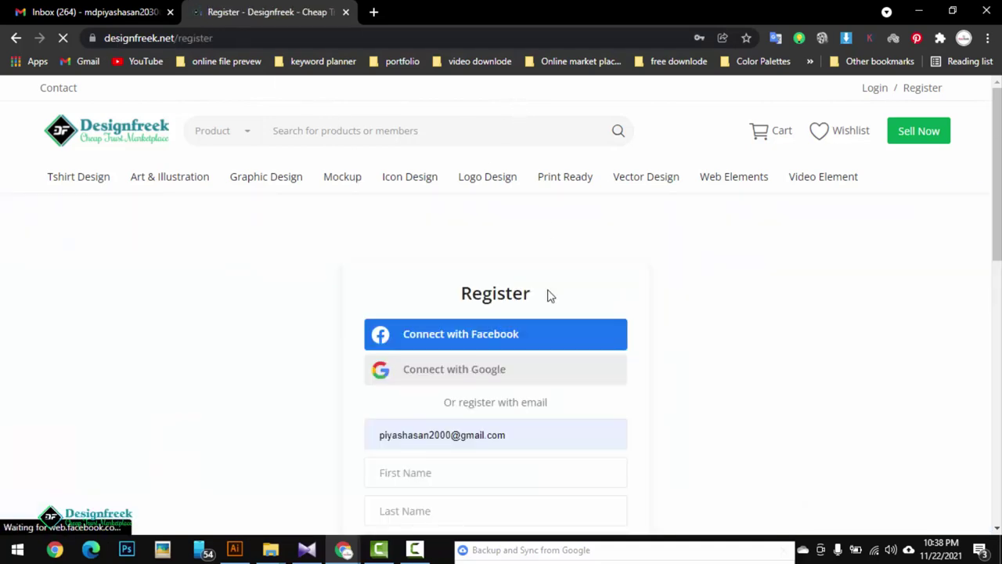
scroll(555, 384, "down", 1)
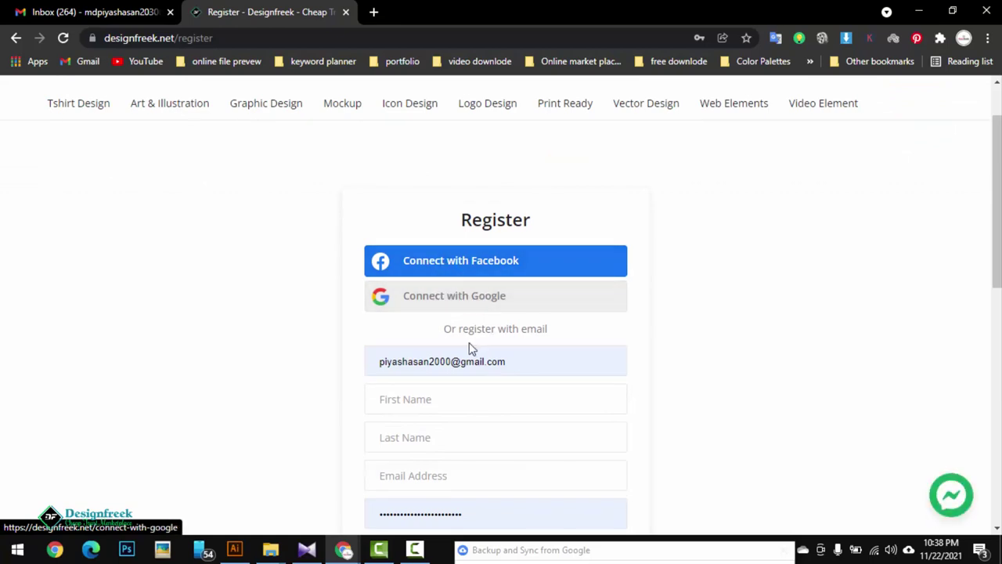
scroll(519, 344, "down", 1)
left_click(457, 324)
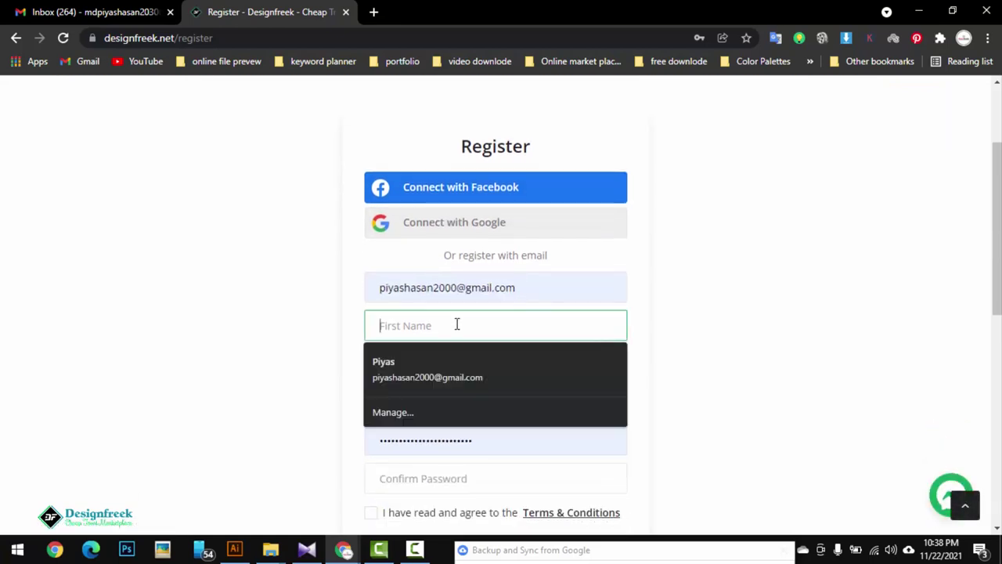
scroll(469, 329, "down", 1)
left_click(496, 321)
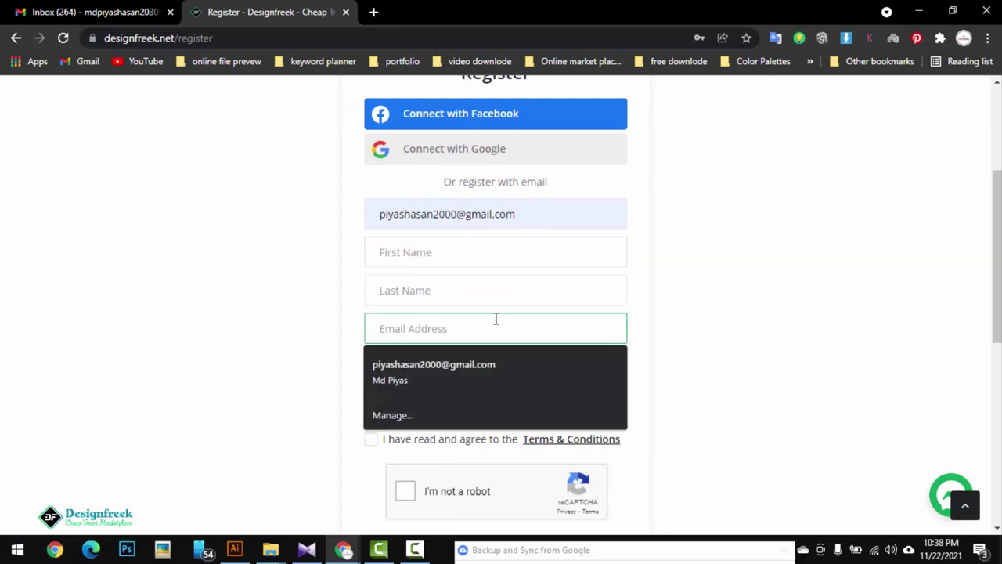
scroll(495, 319, "down", 1)
scroll(485, 285, "up", 2)
left_click_drag(515, 288, 342, 302)
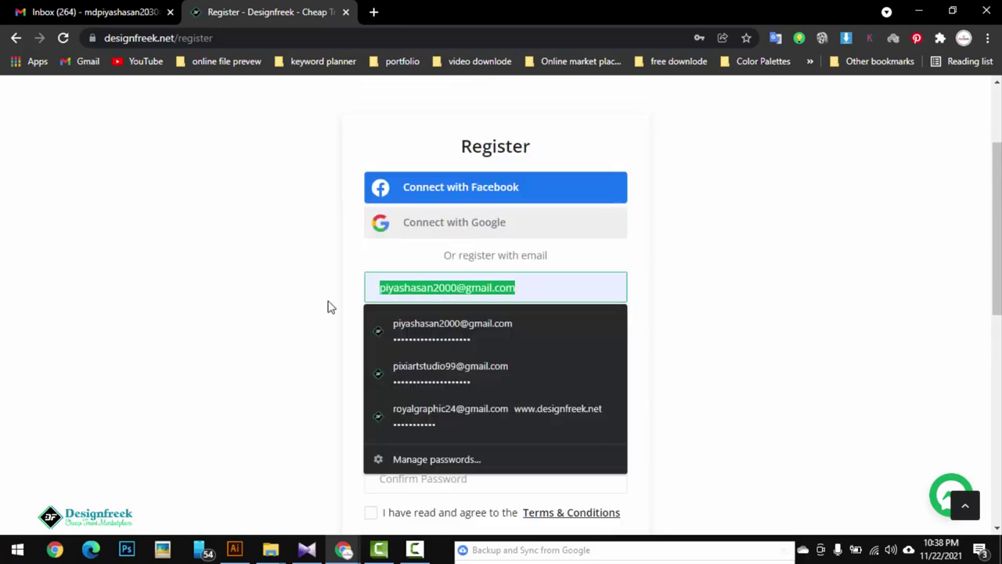
key("BackSpace")
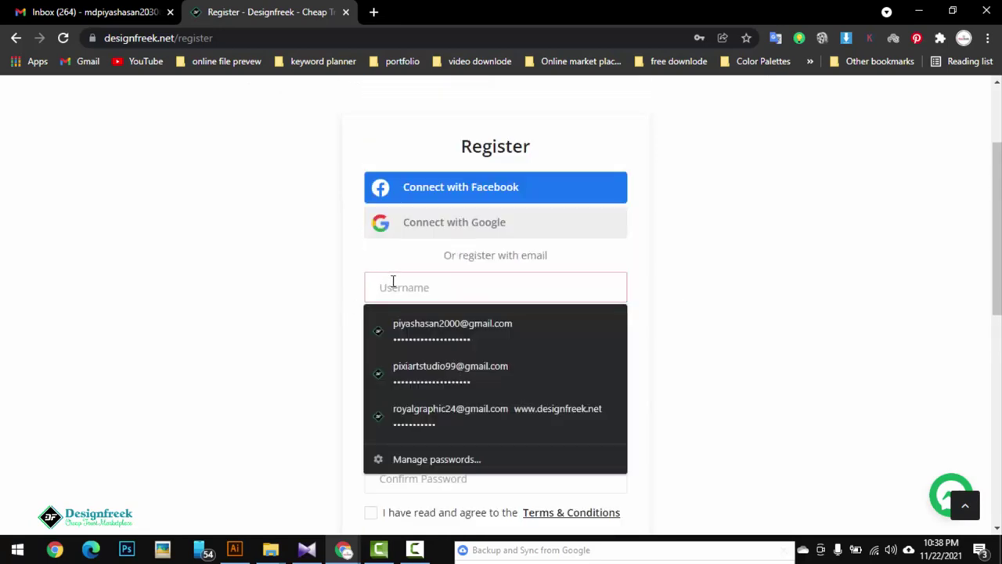
Enter username test, first name 'fast name' and last name 'last name'
type("test")
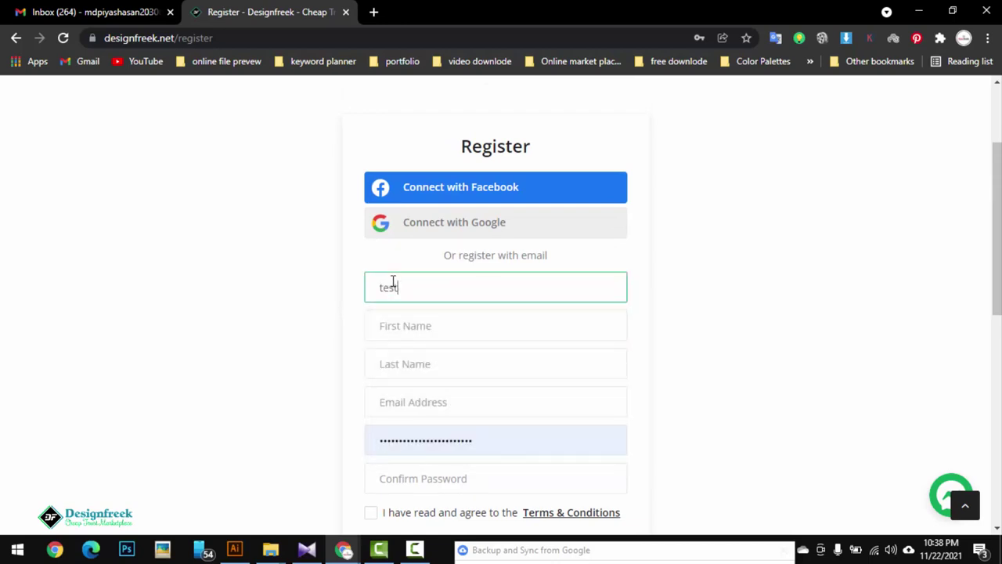
left_click(406, 314)
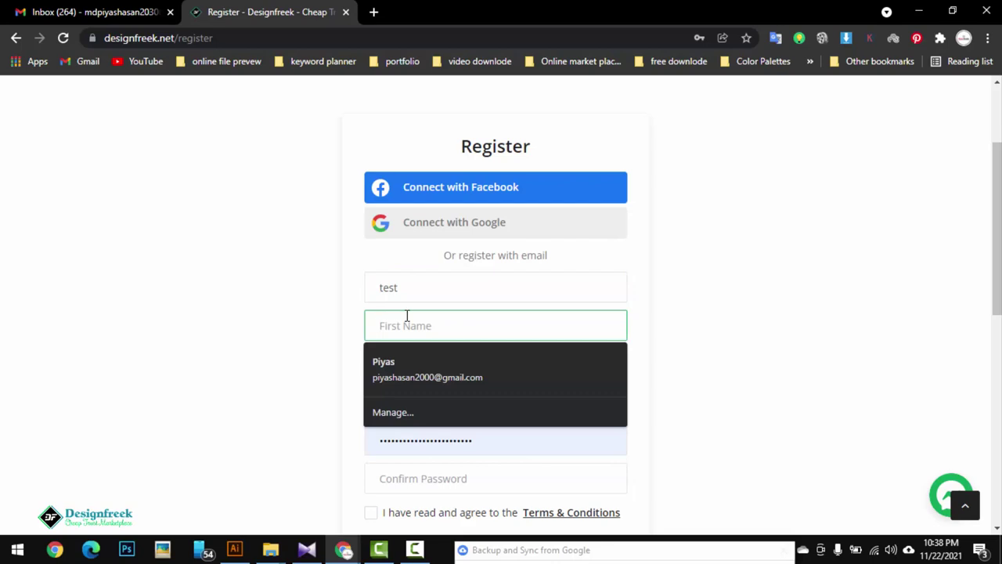
type("fas")
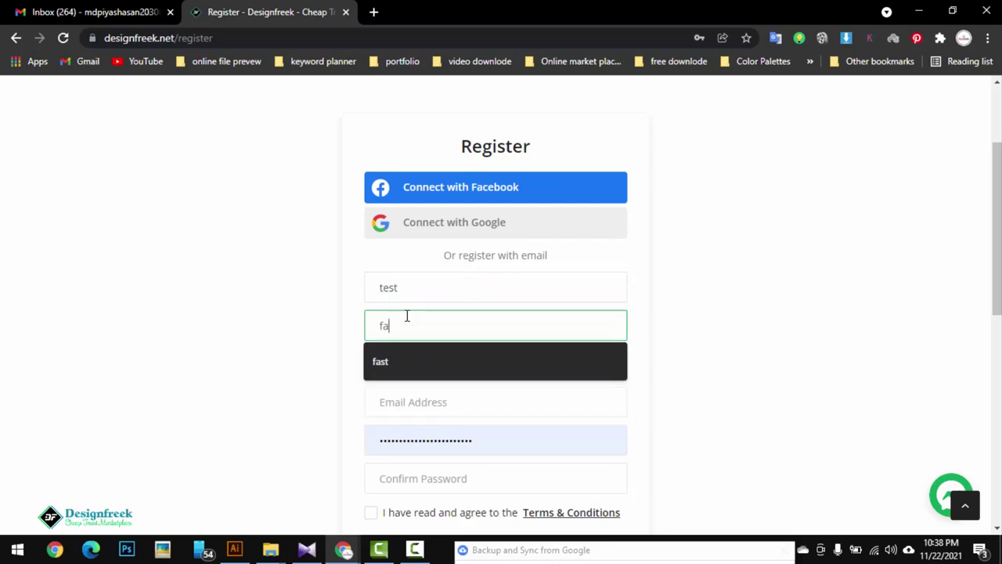
type("t name")
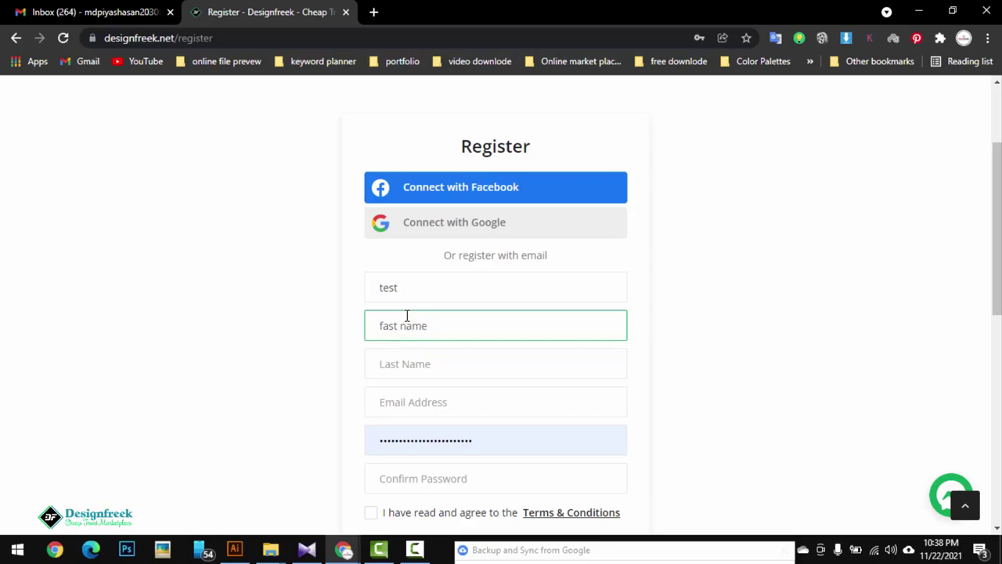
key("Tab")
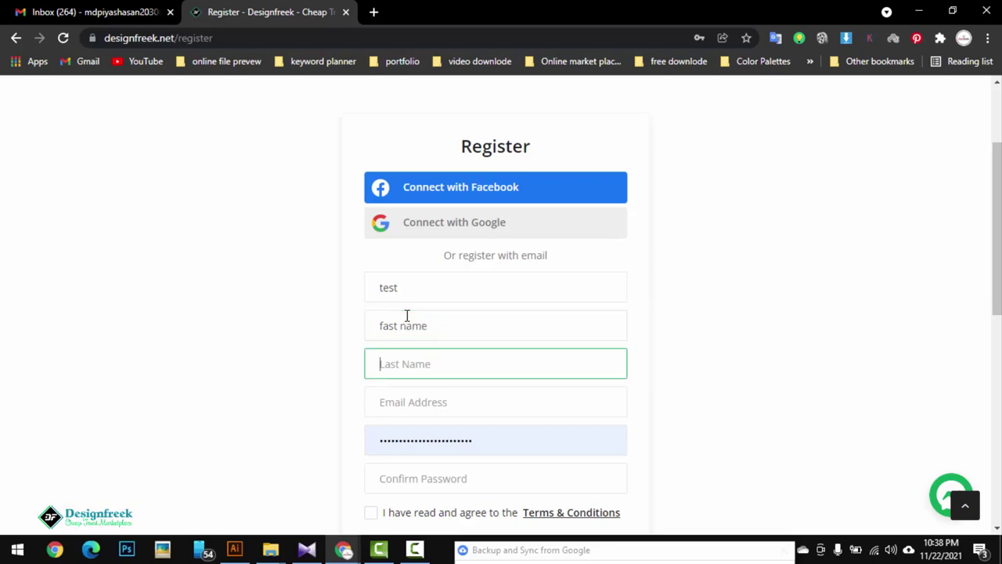
type("las")
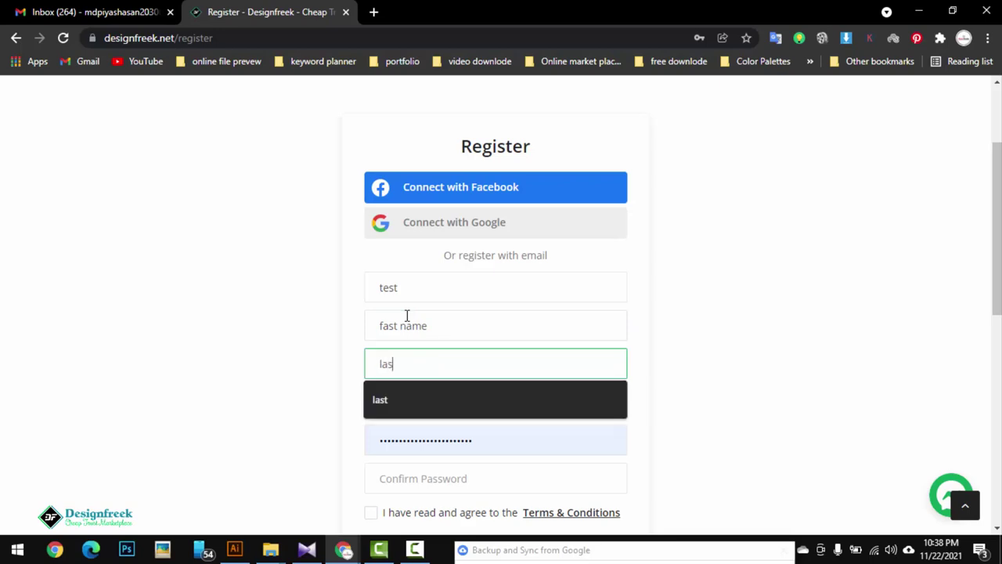
type("t name")
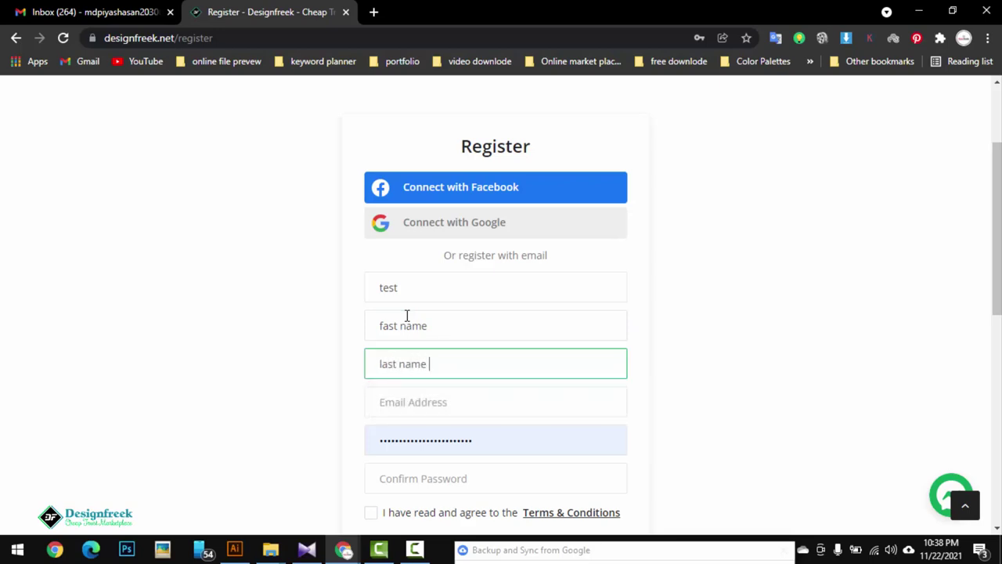
key("Tab")
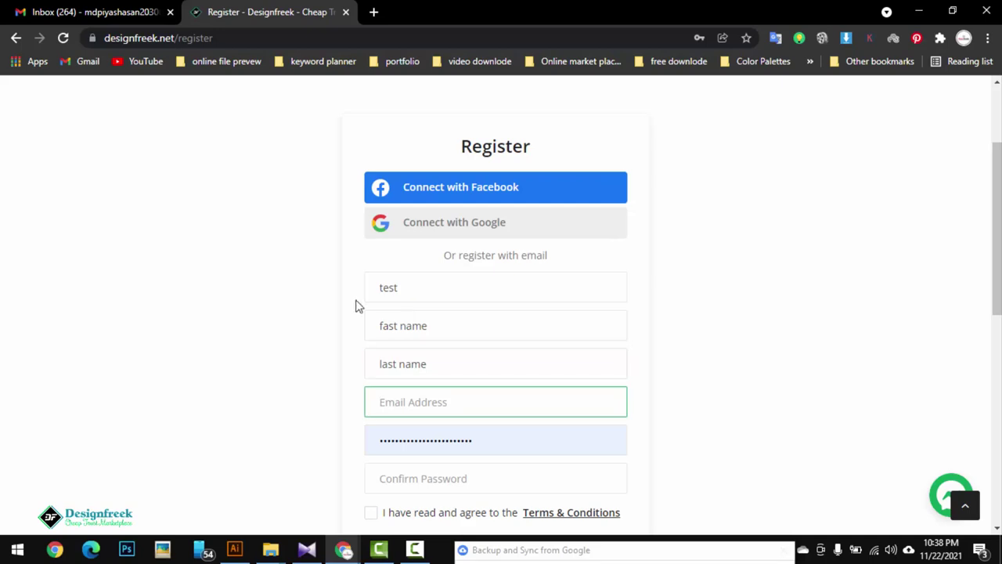
scroll(360, 274, "up", 2)
scroll(390, 311, "down", 1)
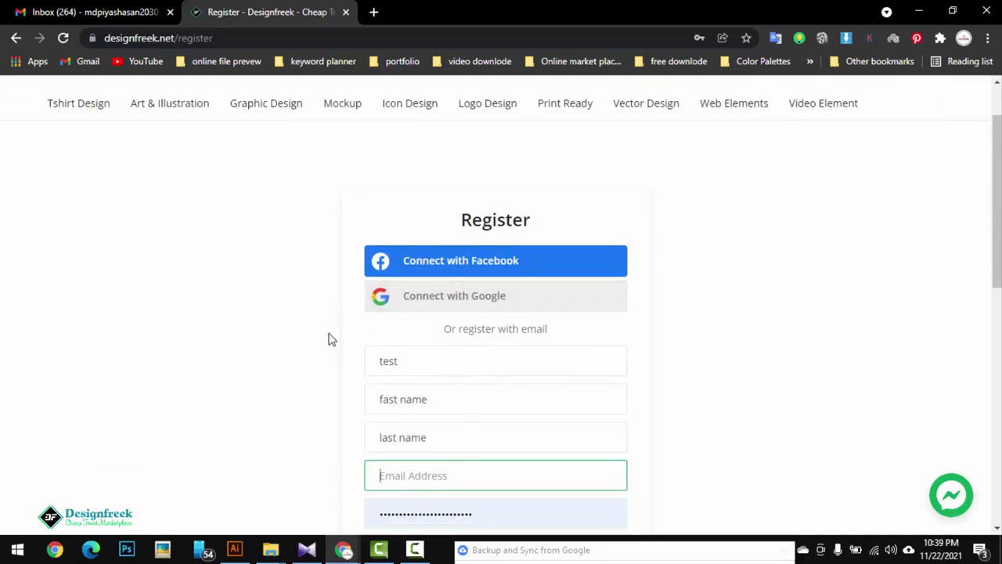
Copy the signed-in Gmail account's e-mail address from the account menu
left_click(129, 8)
left_click(988, 112)
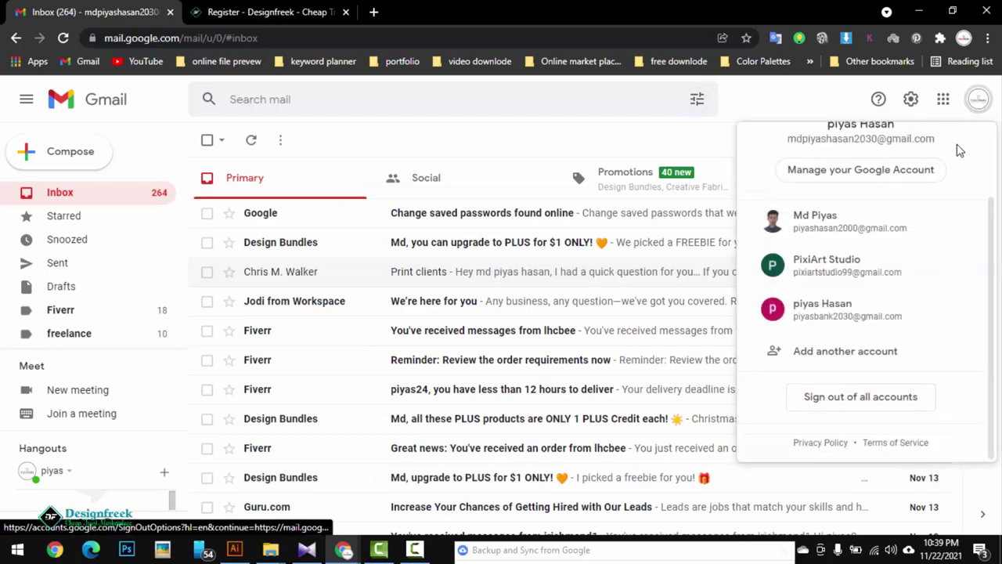
triple_click(866, 142)
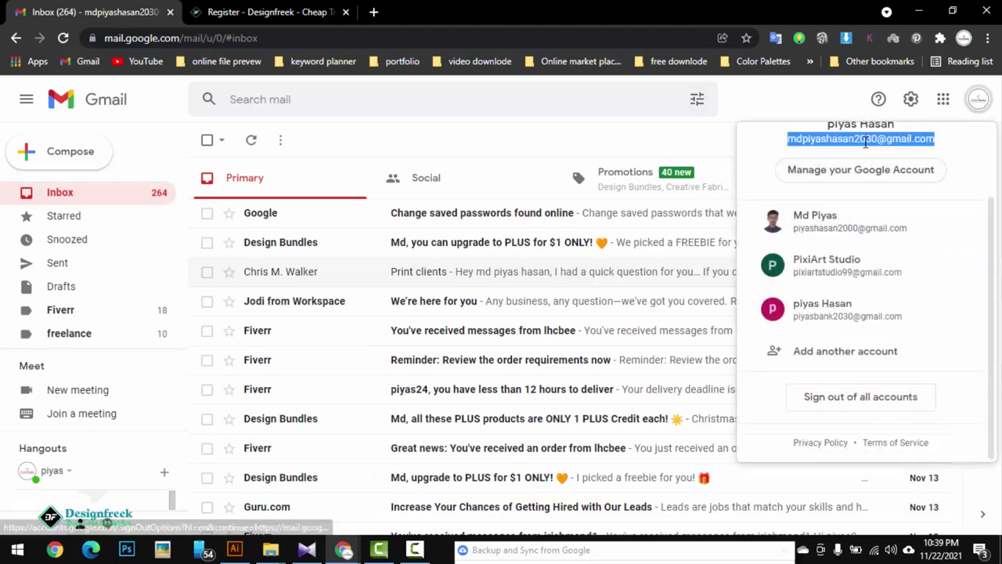
right_click(869, 141)
left_click(875, 155)
Paste the copied e-mail address into the form and clear the autofilled password
left_click(211, 7)
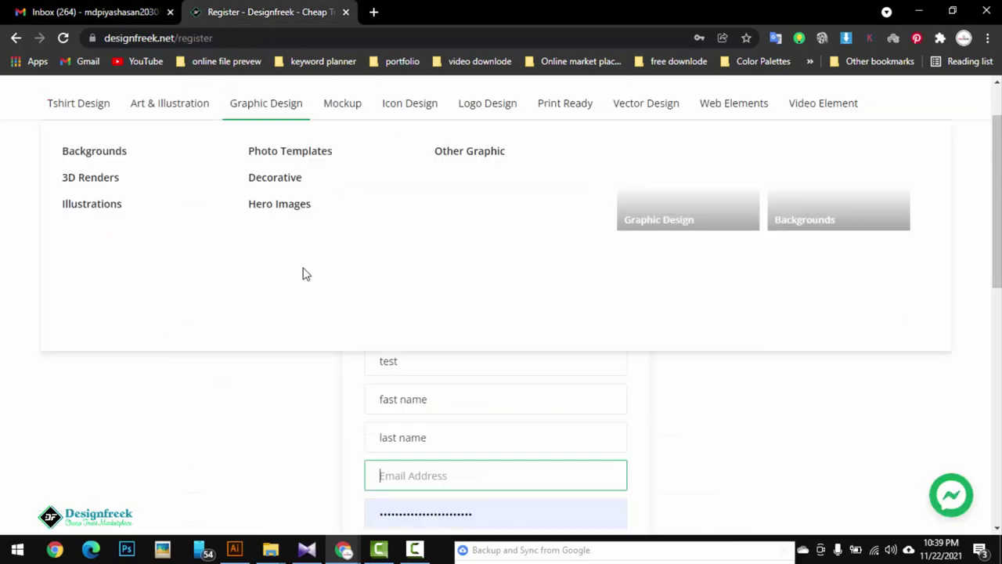
key("ctrl+v")
scroll(452, 452, "down", 2)
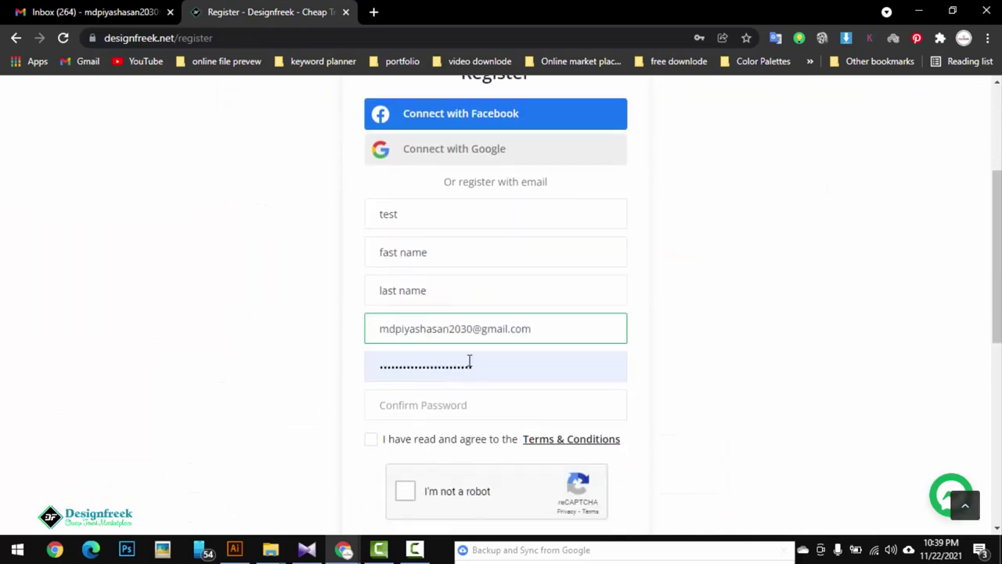
left_click(483, 367)
key("ctrl+a")
key("BackSpace")
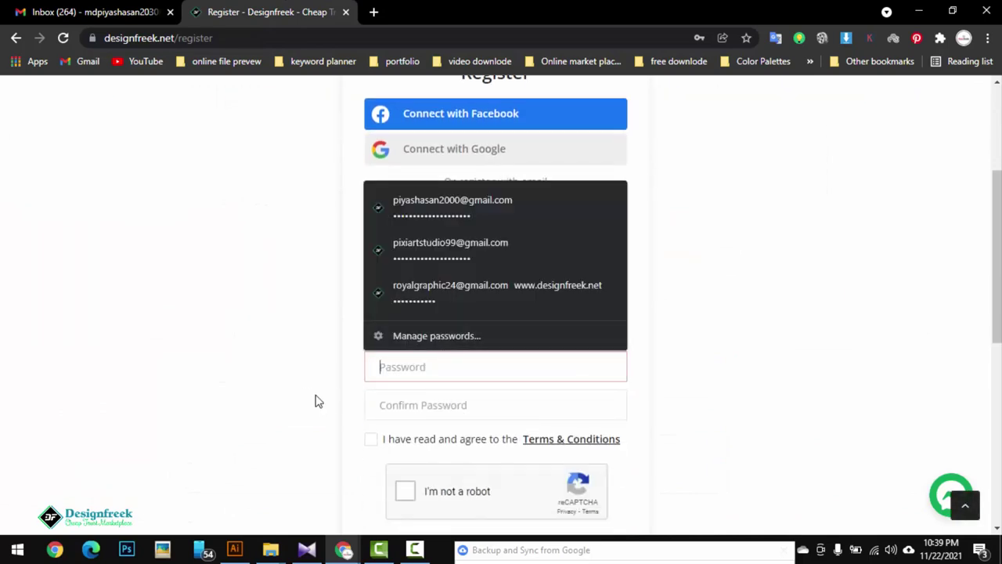
left_click_drag(543, 330, 308, 342)
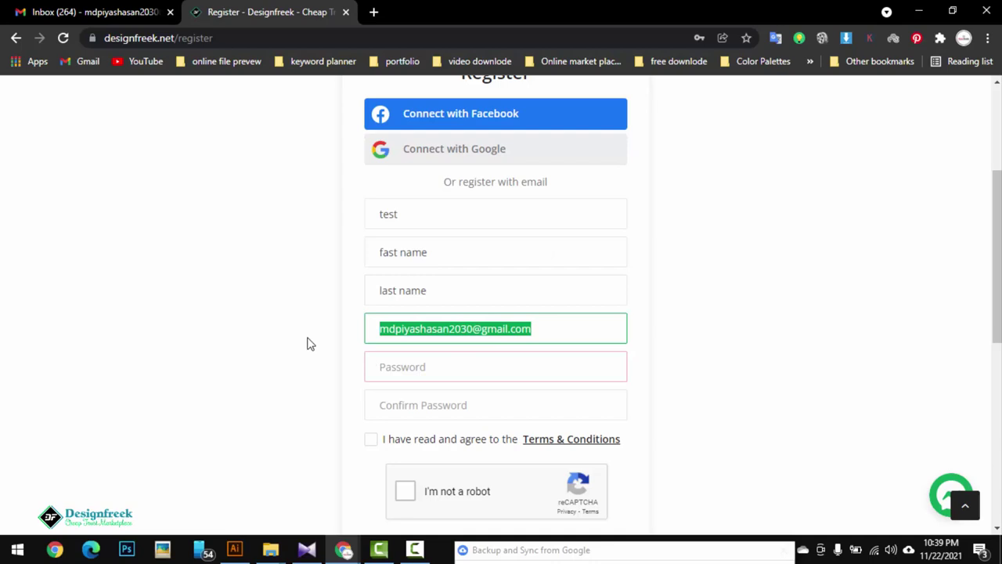
Fill in the password and its confirmation, accept the terms, and pass the robot check
left_click(399, 373)
key("ctrl+v")
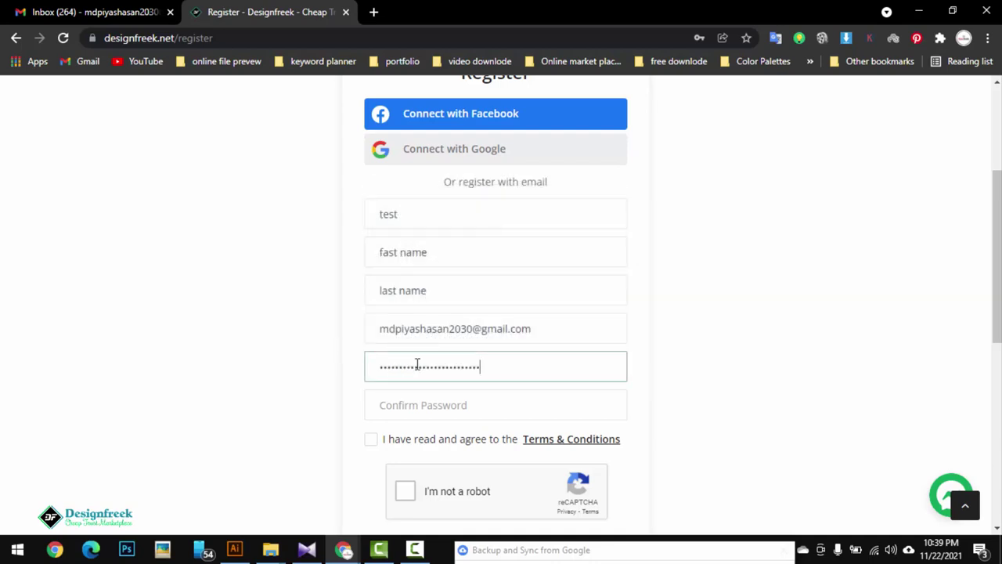
left_click(405, 405)
key("ctrl+v")
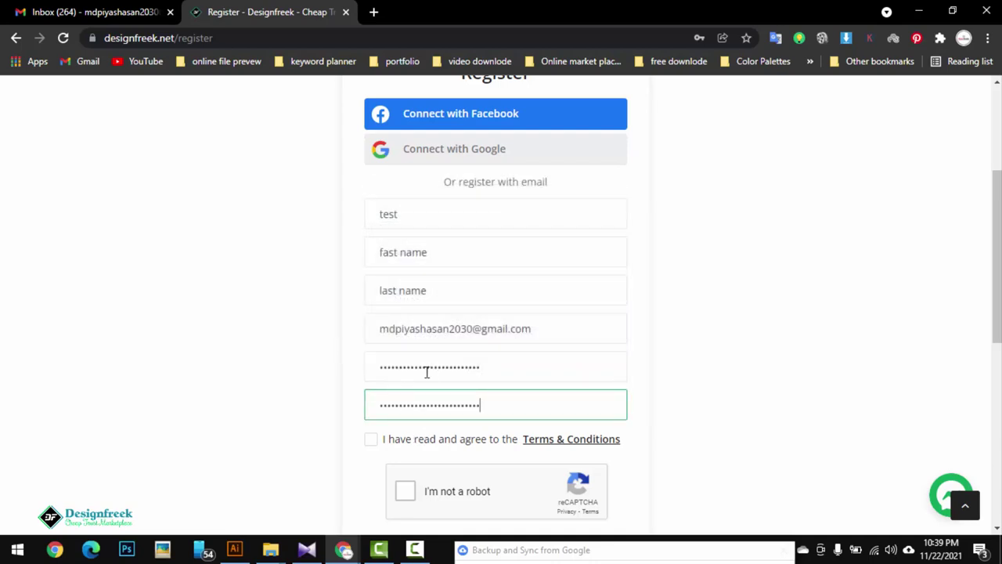
left_click(375, 440)
scroll(399, 438, "down", 2)
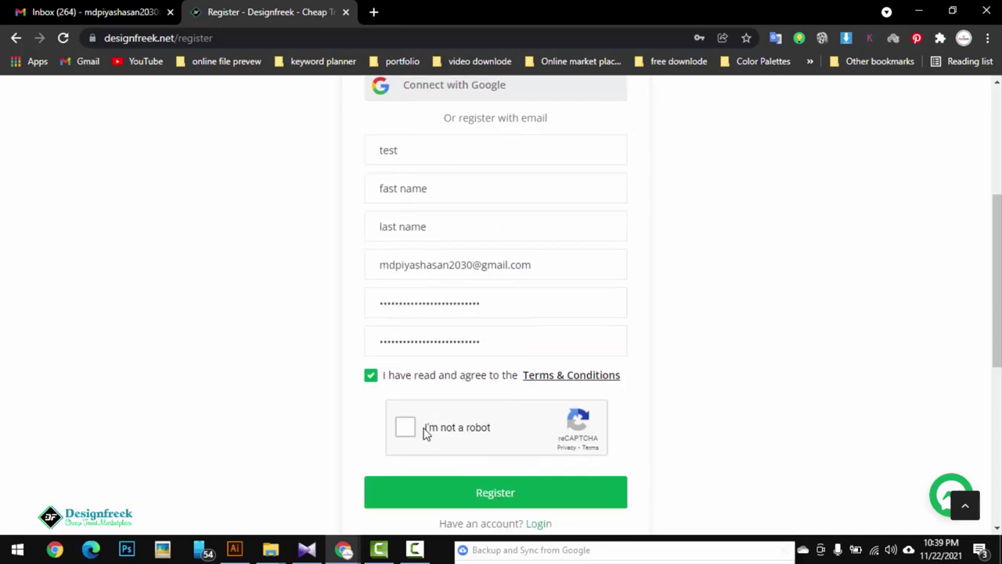
left_click(406, 345)
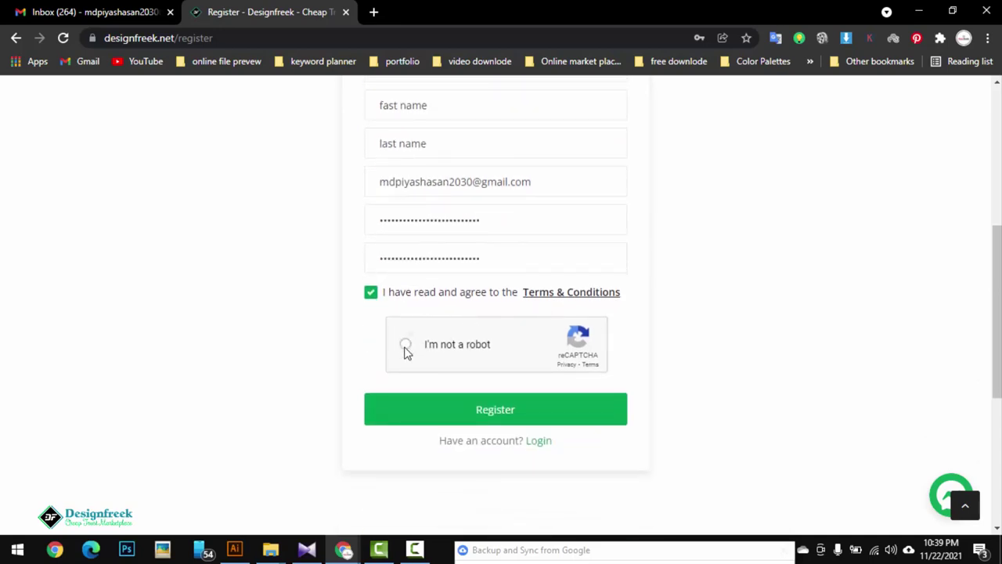
Submit the registration, check the account-created message, and go to the Gmail inbox
left_click(470, 416)
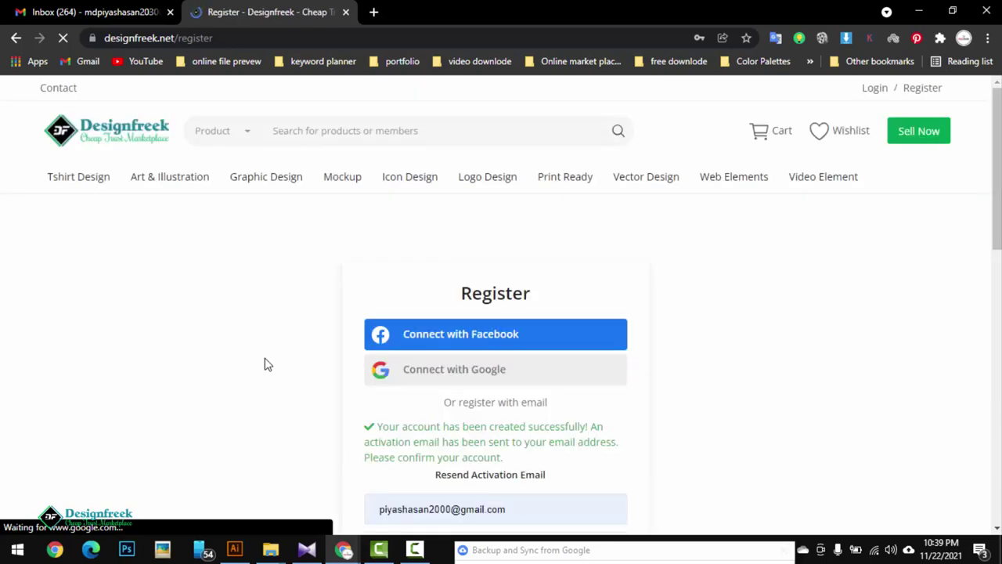
scroll(391, 358, "down", 2)
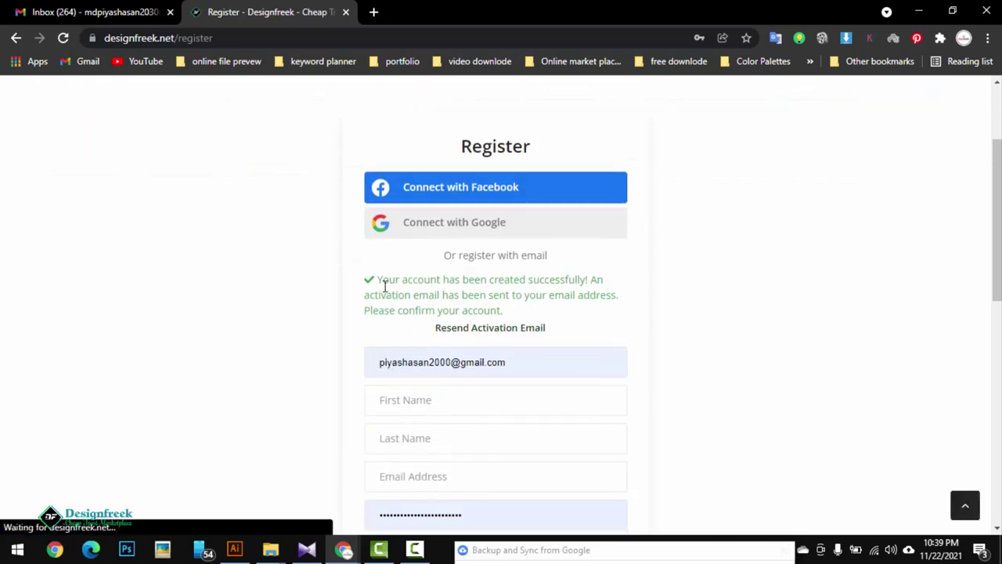
left_click_drag(379, 280, 517, 312)
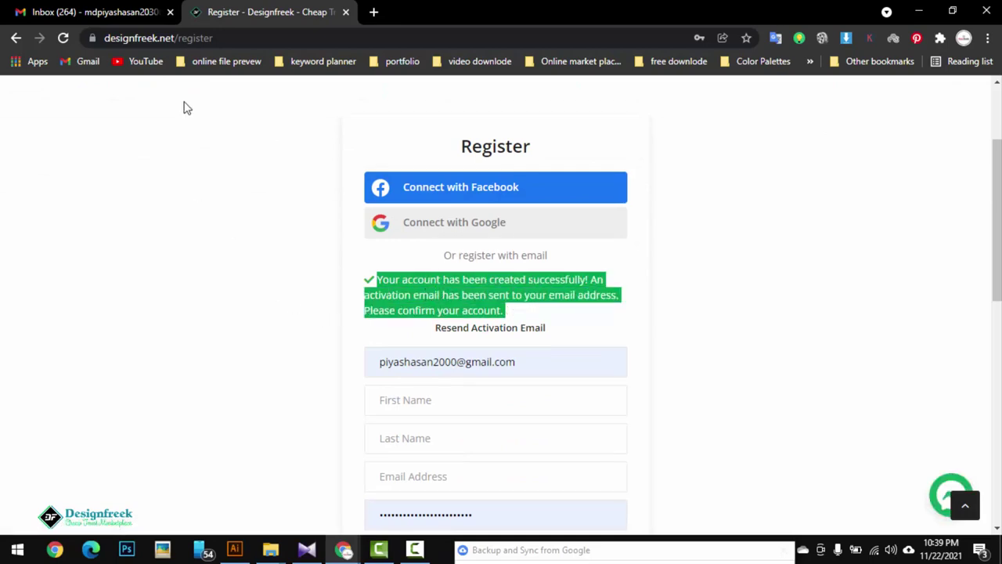
left_click(137, 16)
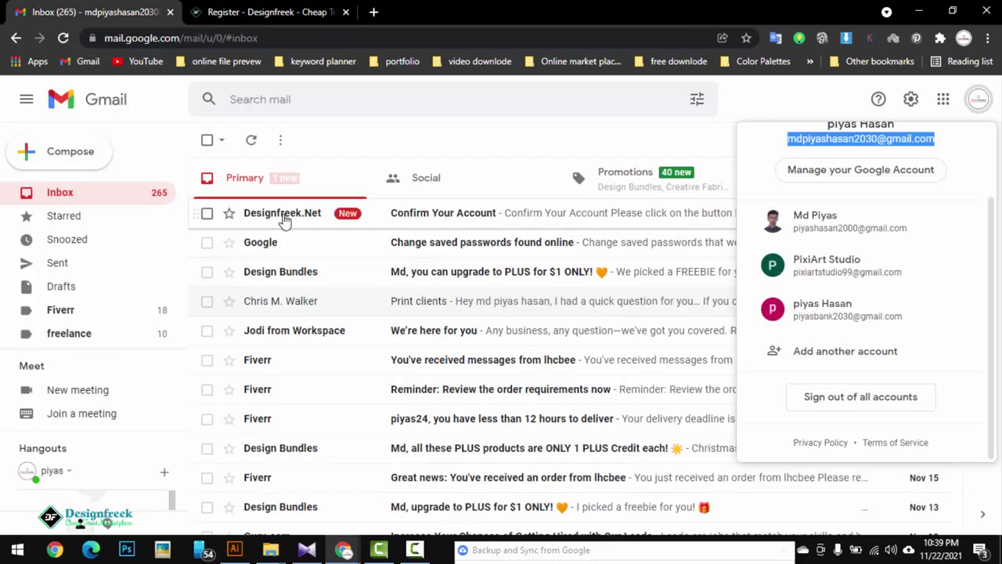
Open Designfreek's 'Confirm Your Account' e-mail and confirm the account with its button
left_click(284, 221)
left_click(313, 221)
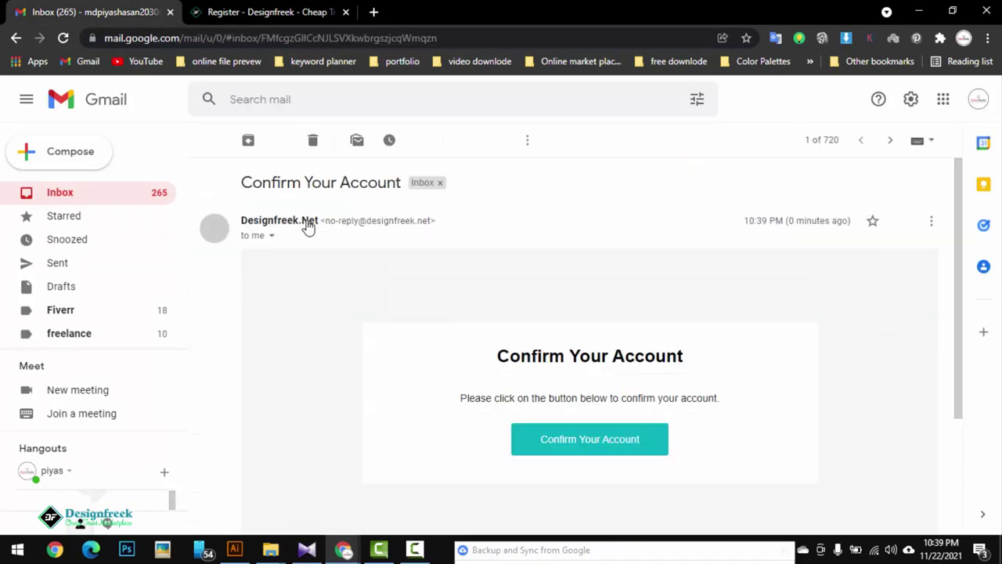
left_click(580, 455)
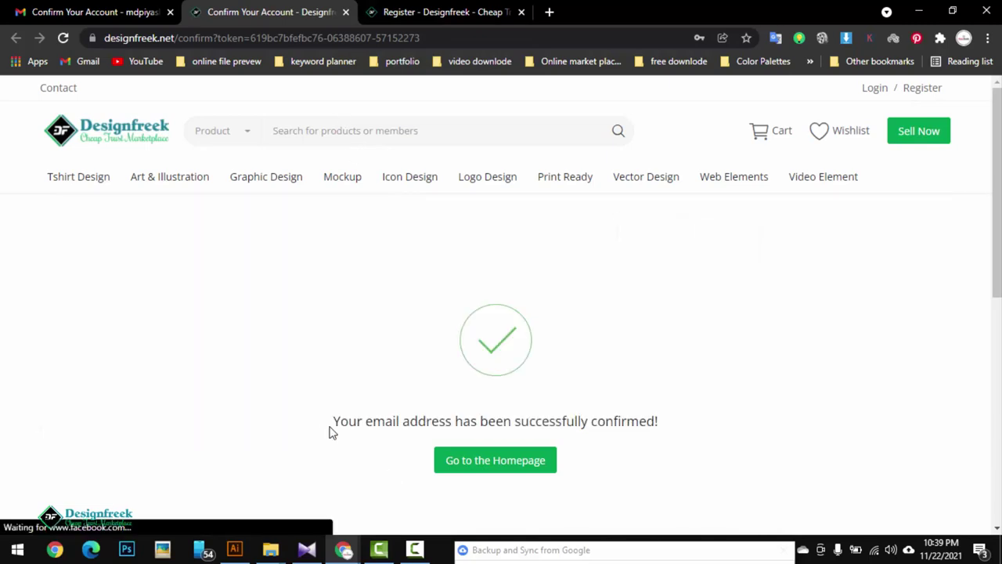
Close the old registration tab, keeping the e-mail confirmed page in view
left_click_drag(333, 421, 691, 462)
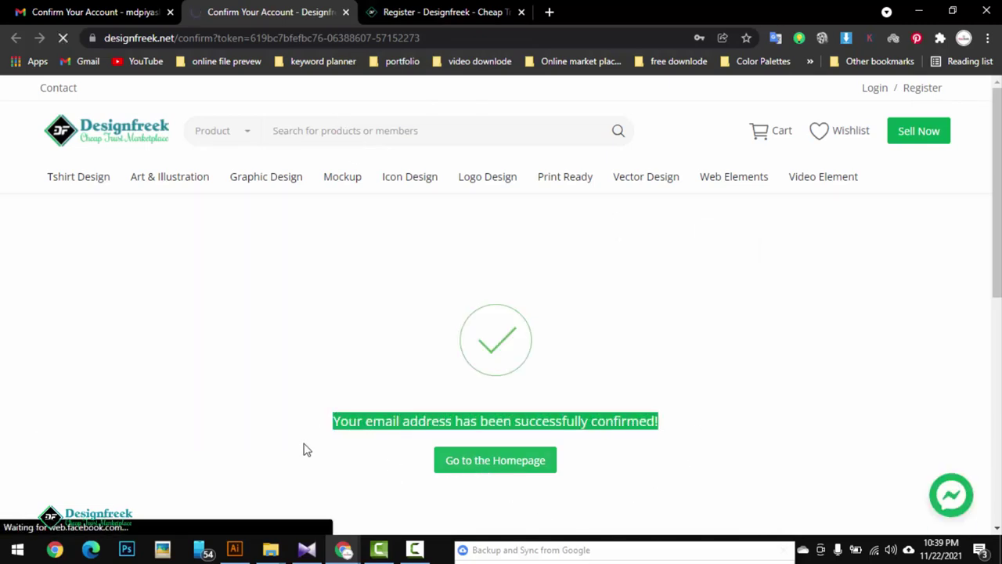
left_click(448, 17)
left_click(520, 12)
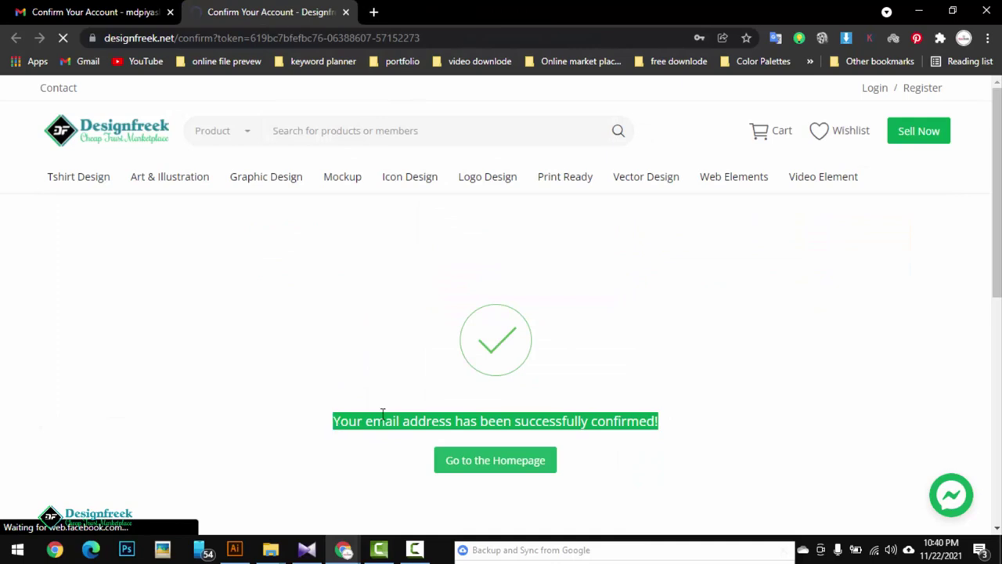
left_click(385, 417)
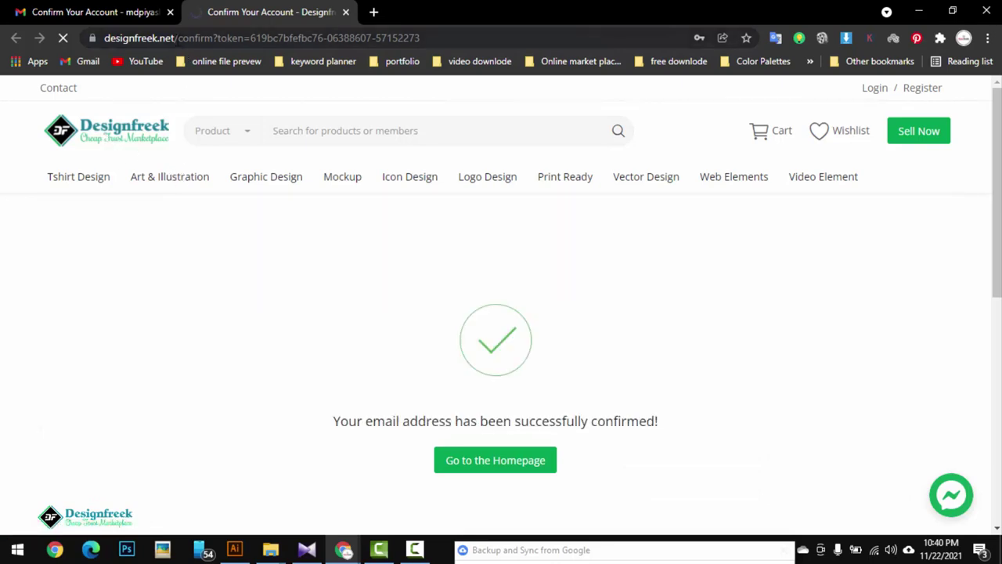
mouse_move(235, 549)
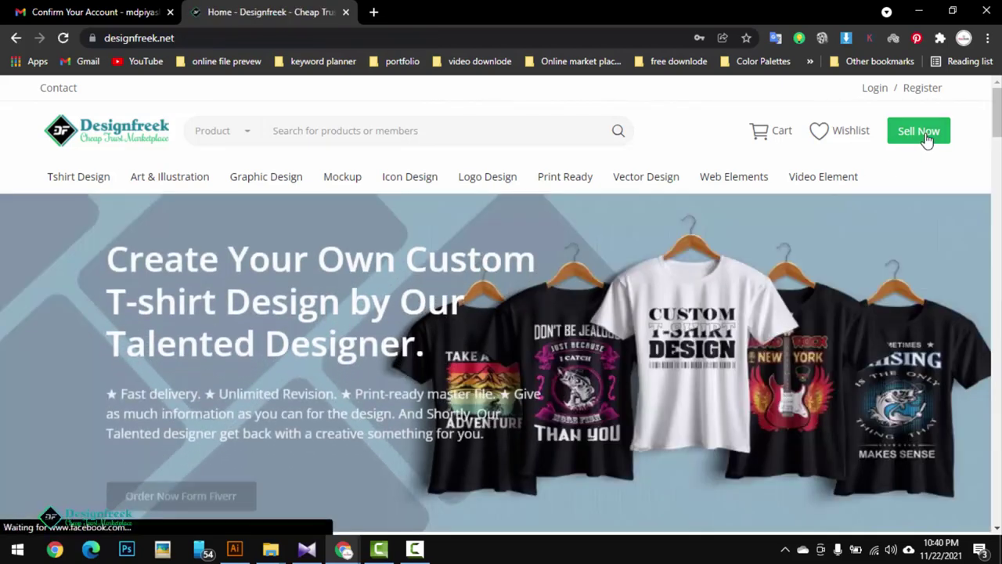
From Sell Now, log in with the new account's e-mail address and pasted password
left_click(926, 139)
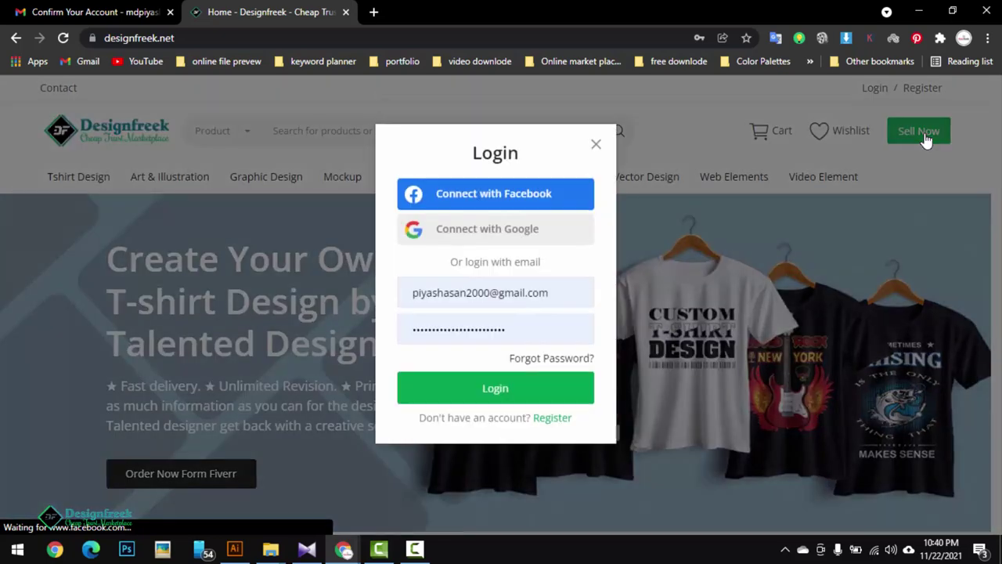
left_click(536, 328)
left_click(553, 293)
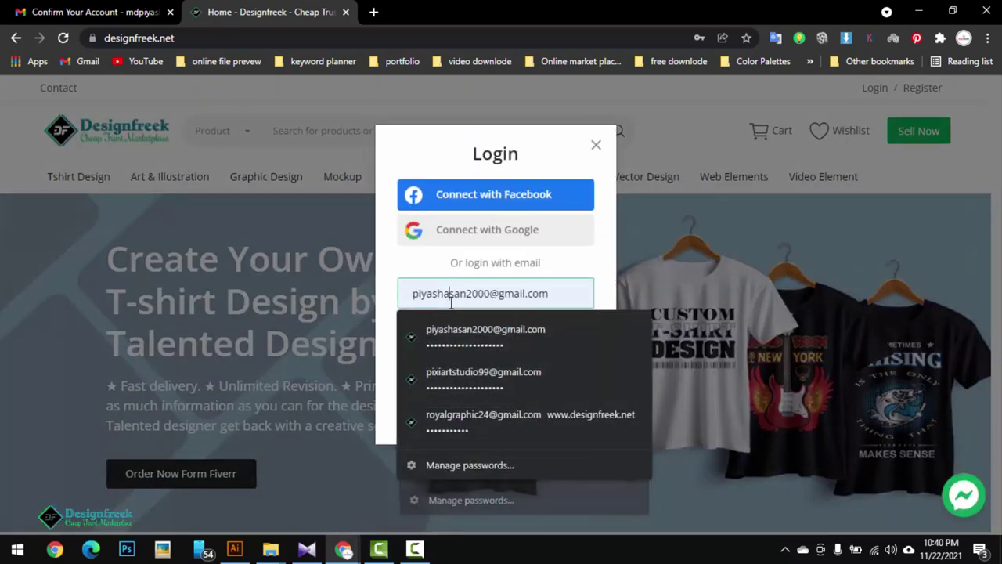
key("ctrl+a")
key("Tab")
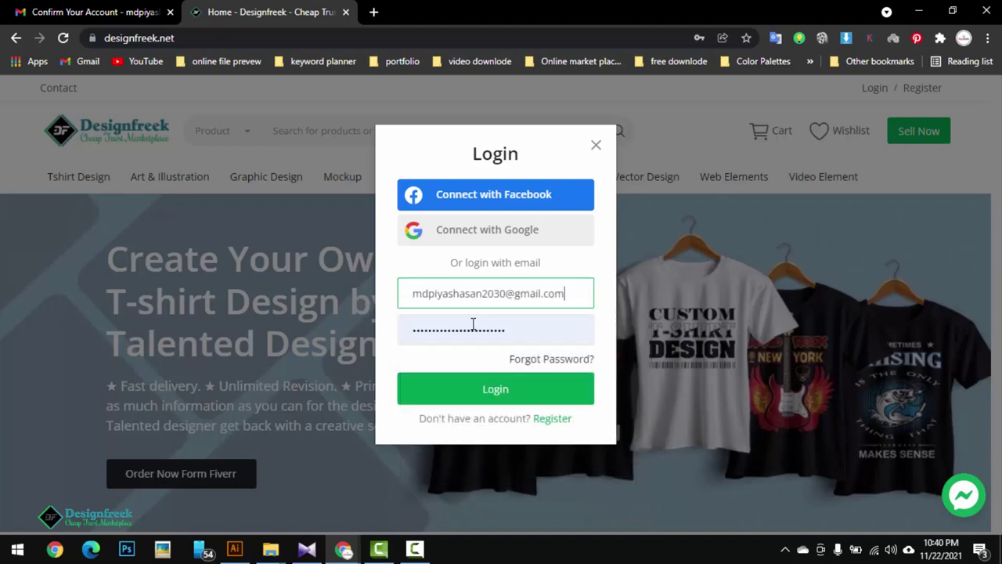
left_click(417, 330)
key("ctrl+a")
key("ctrl+v")
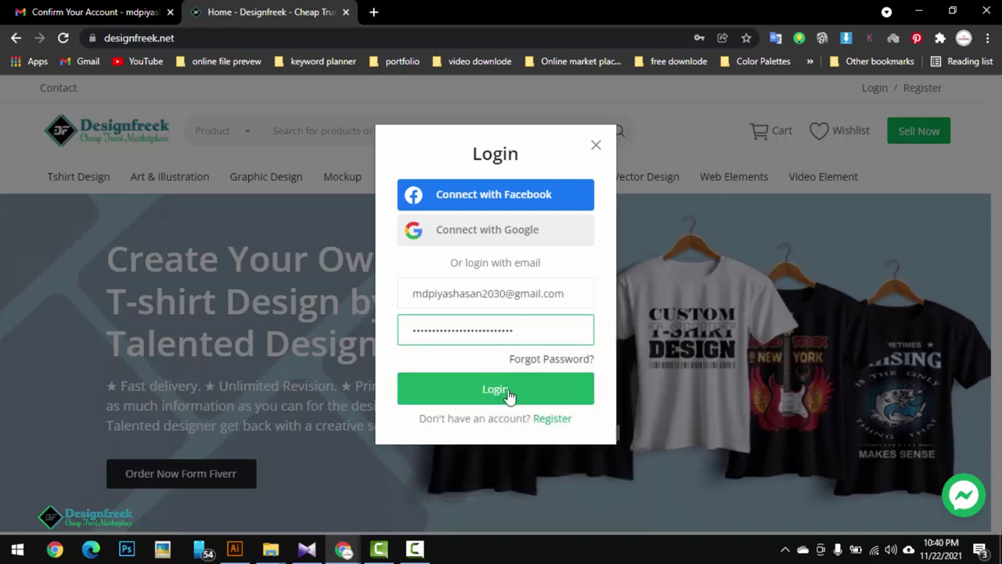
left_click(503, 394)
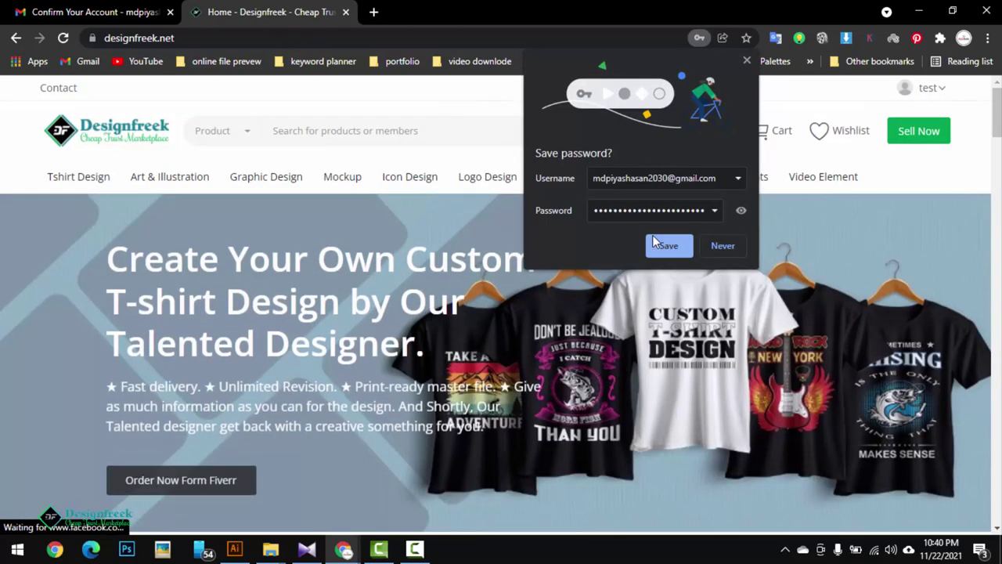
Dismiss the save-password prompt and open the test account's Profile from the account menu
left_click(661, 248)
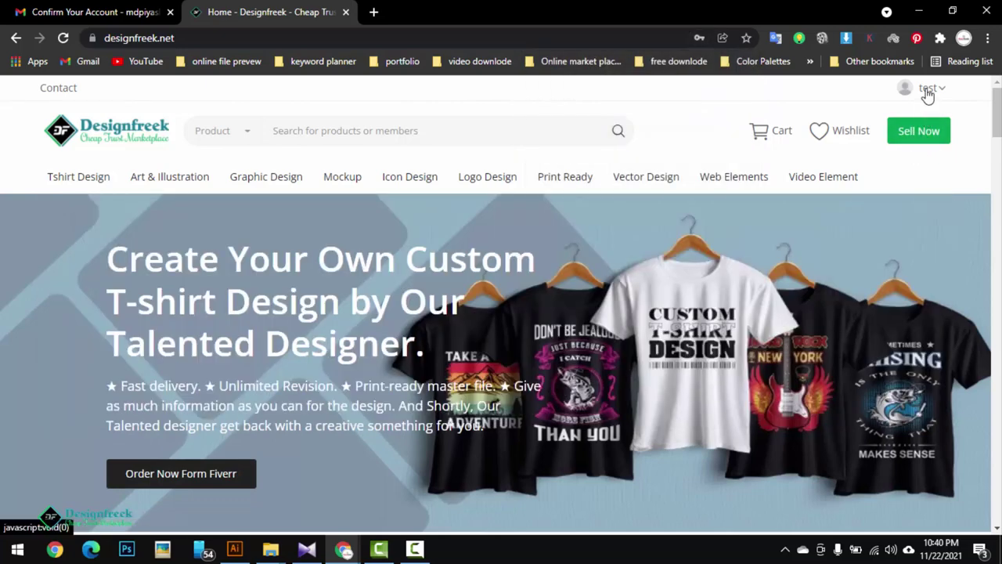
left_click(928, 87)
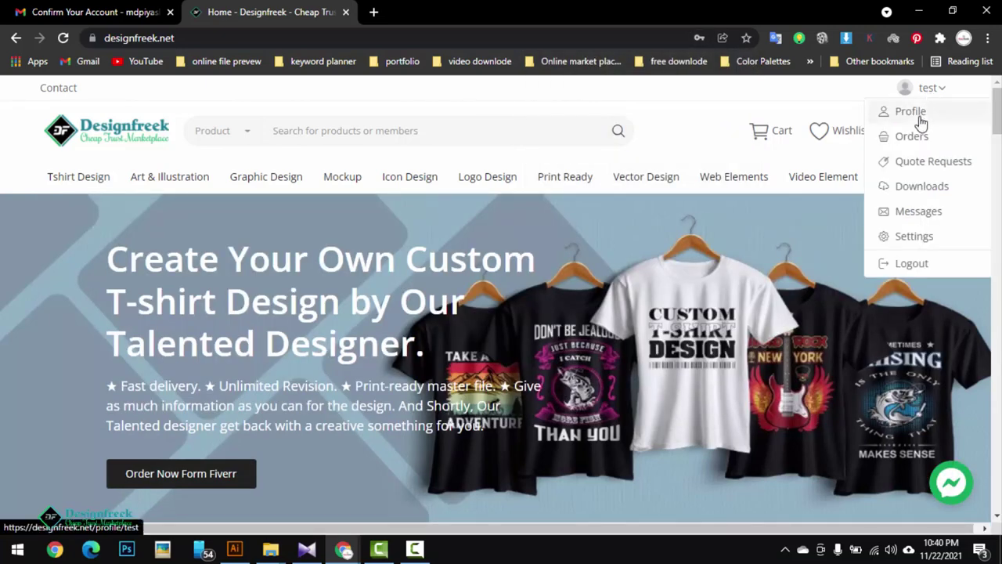
left_click(920, 119)
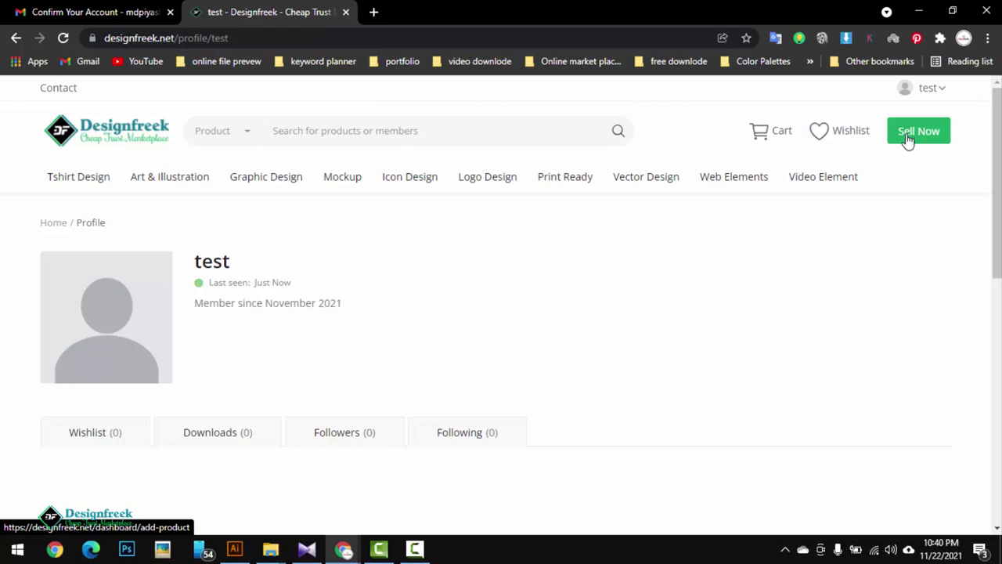
From Sell Now, choose the Free 'Start' membership plan
left_click(909, 139)
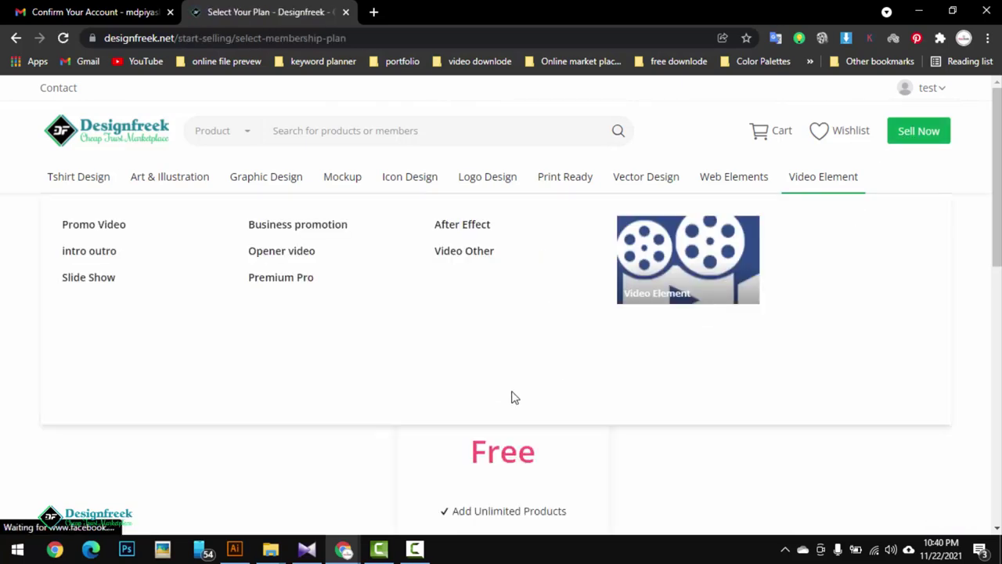
scroll(571, 259, "down", 5)
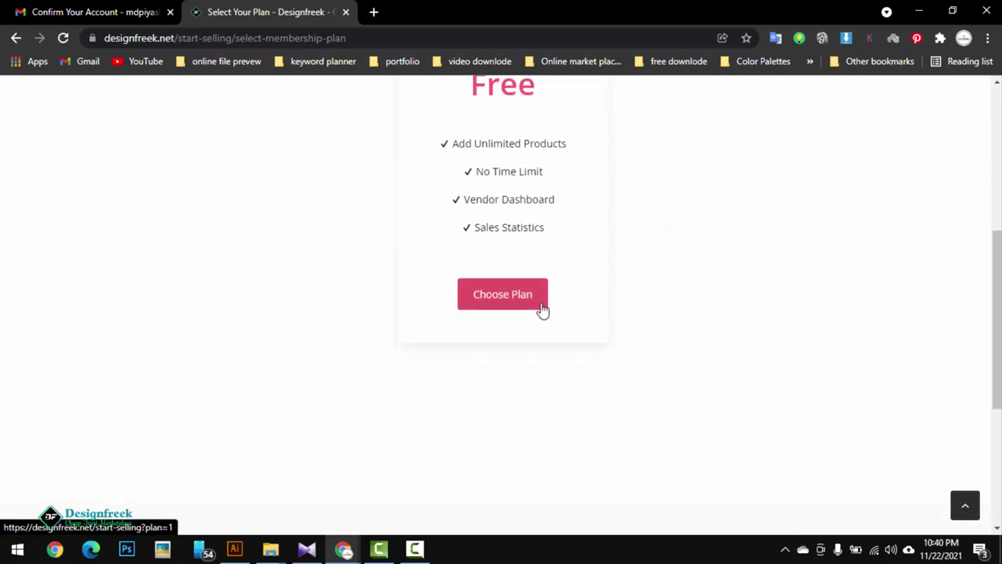
scroll(532, 302, "up", 3)
double_click(488, 234)
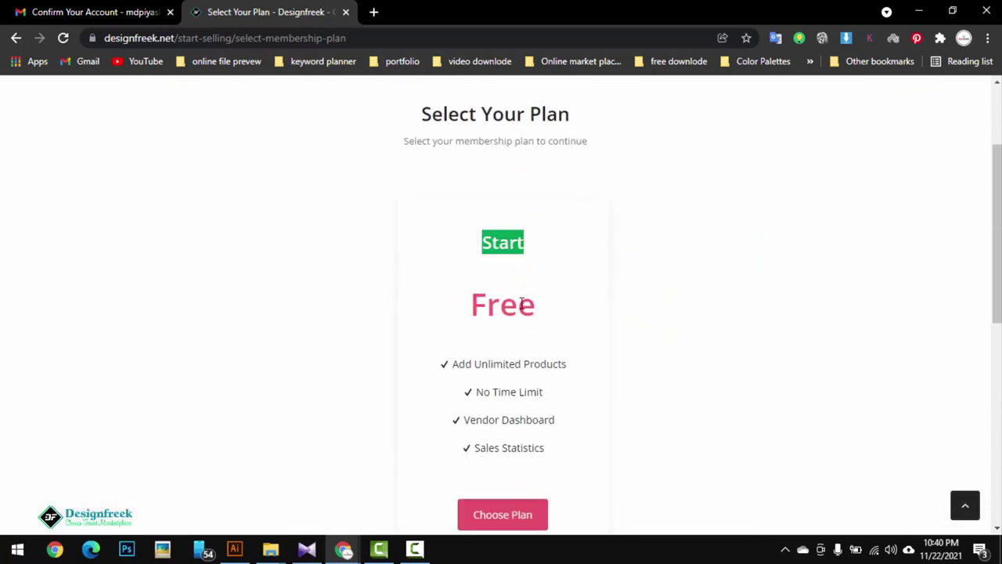
left_click_drag(475, 310, 540, 312)
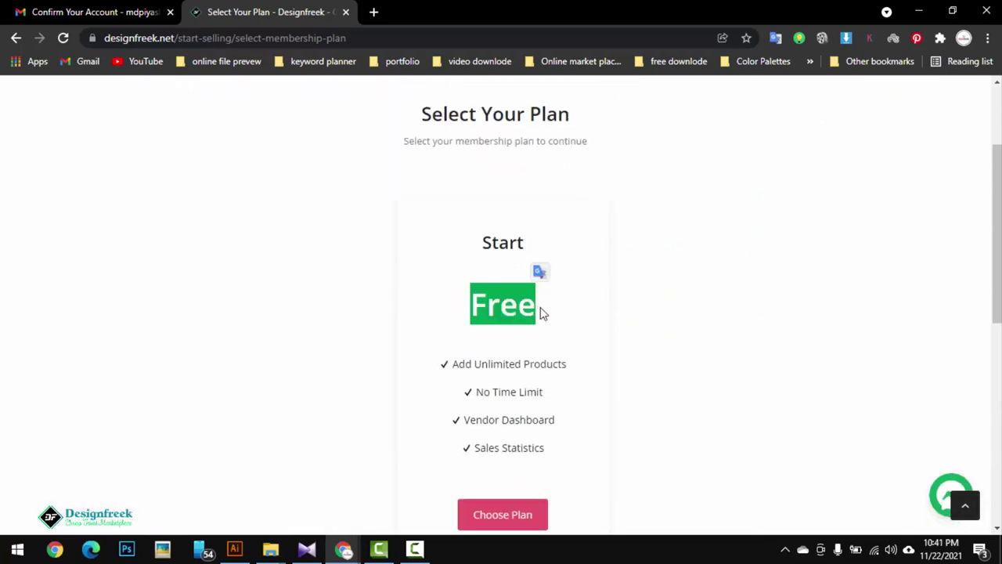
scroll(510, 375, "down", 2)
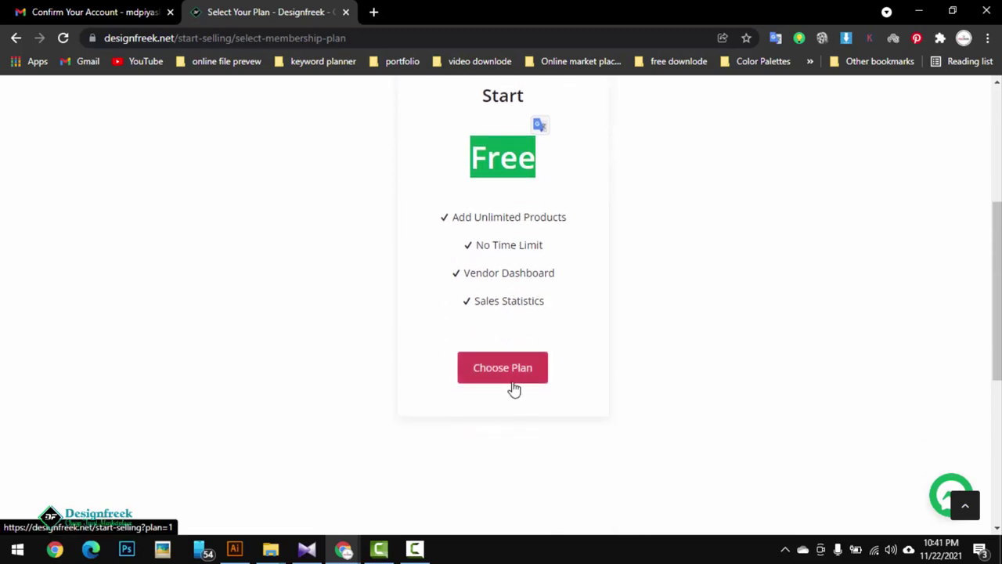
scroll(505, 381, "up", 2)
left_click(492, 272)
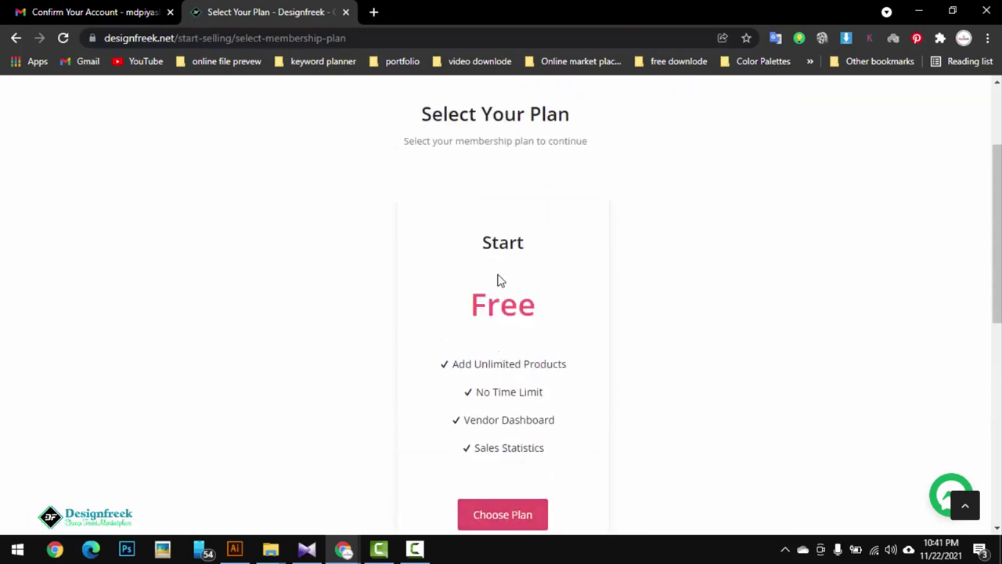
scroll(504, 379, "down", 2)
left_click(503, 379)
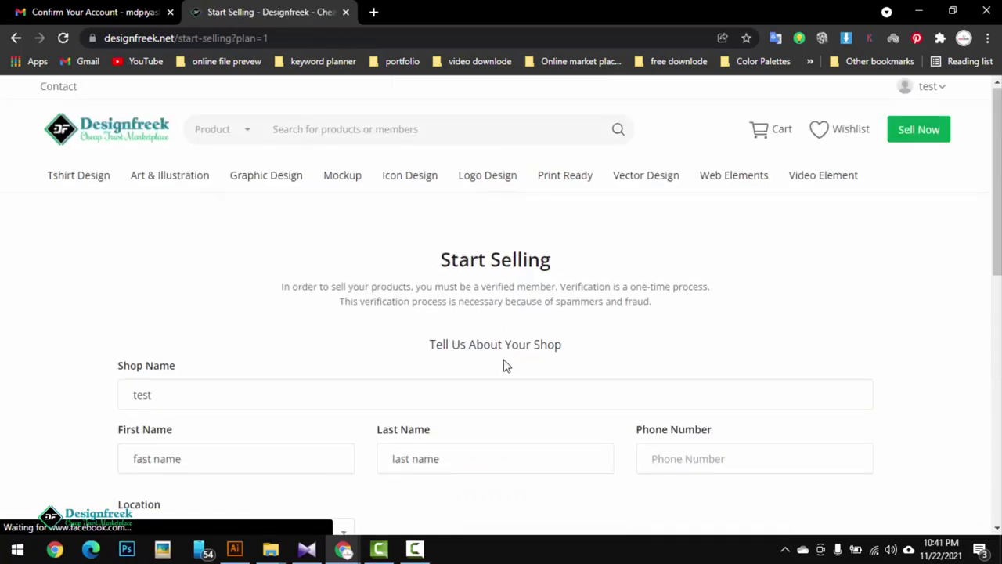
Change the shop name to 'test shop'
scroll(470, 391, "down", 1)
left_click_drag(220, 327, 93, 333)
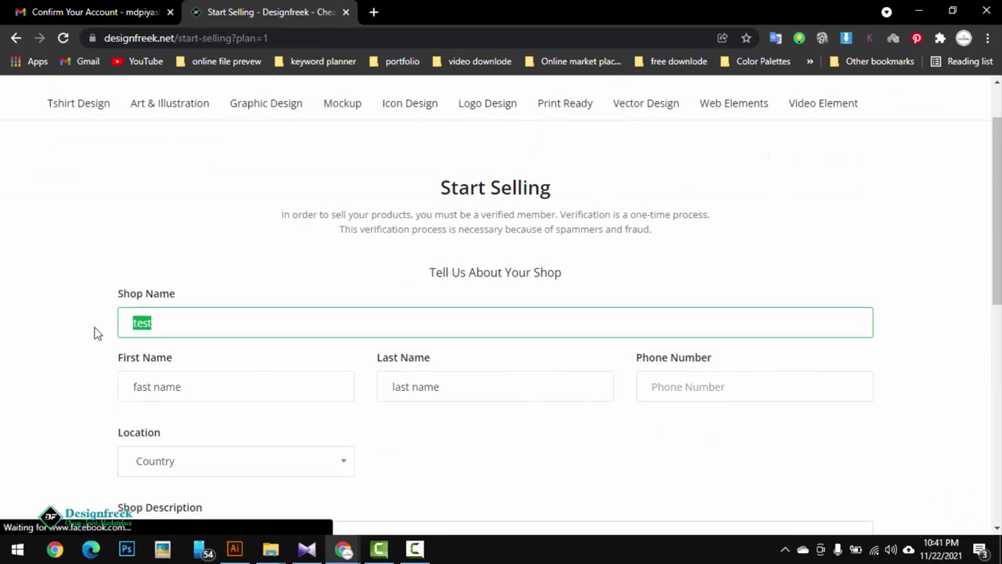
left_click(196, 331)
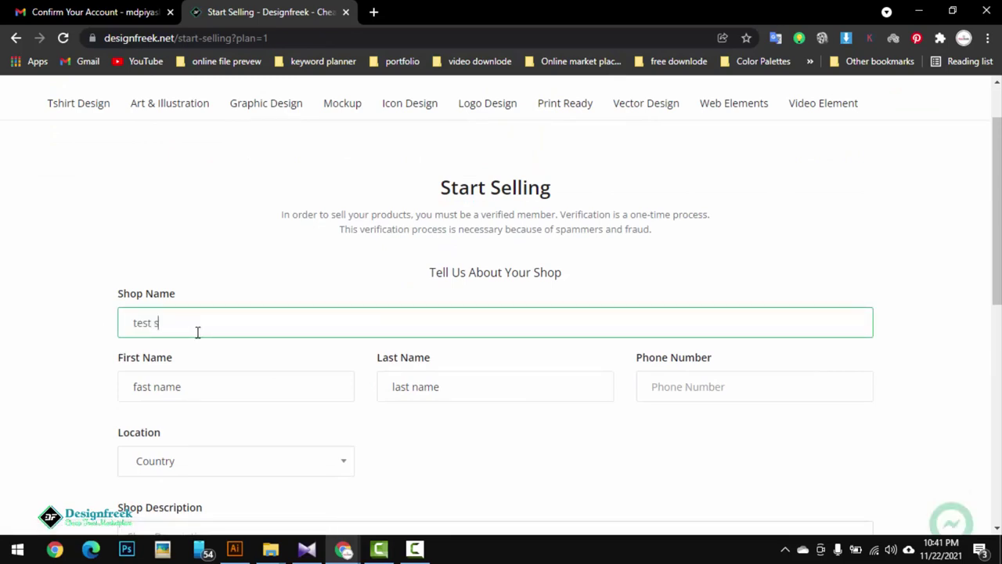
type("shop")
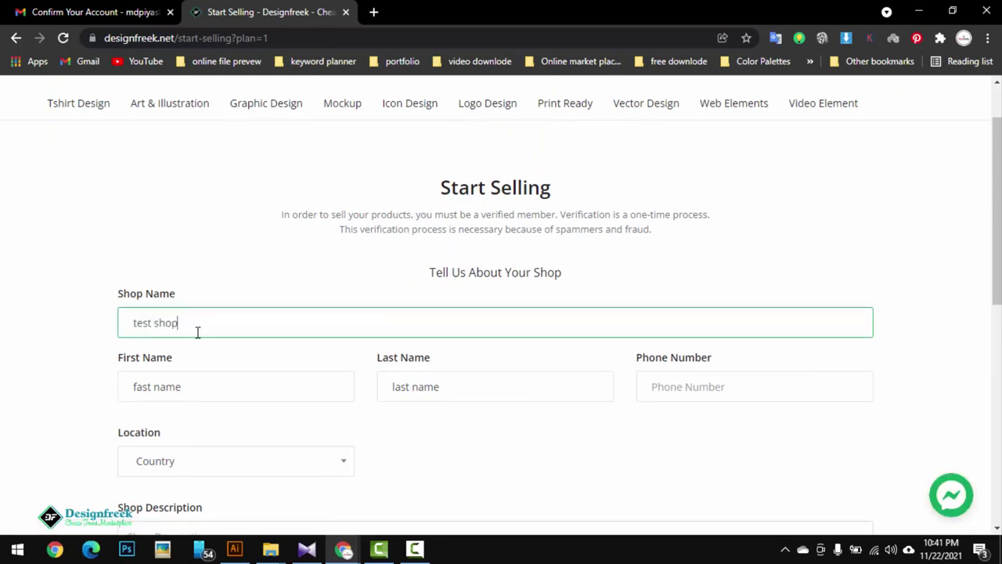
left_click(677, 385)
scroll(237, 358, "down", 1)
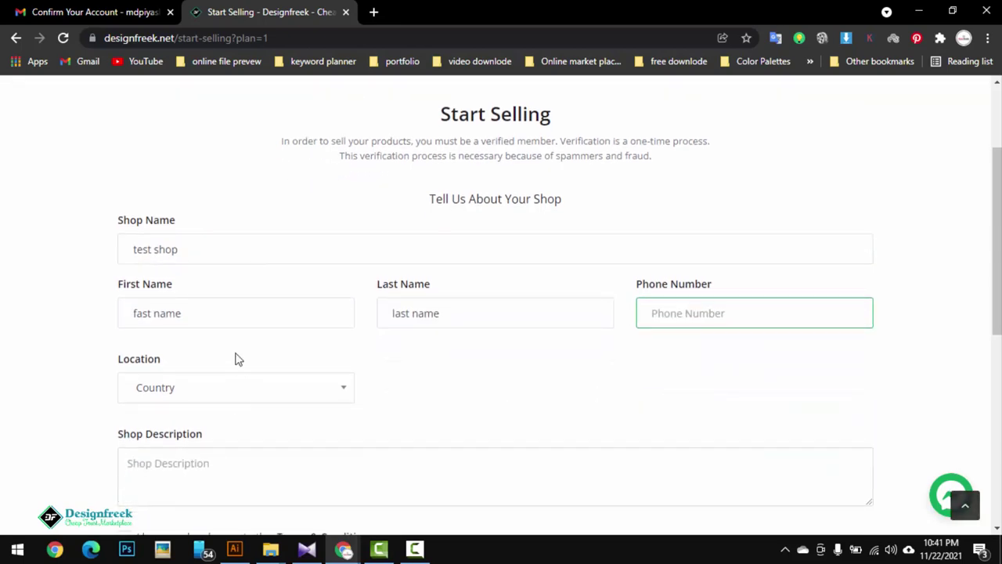
scroll(210, 377, "down", 2)
Accept the Terms & Conditions and place the cursor in the Shop Description field
left_click(201, 327)
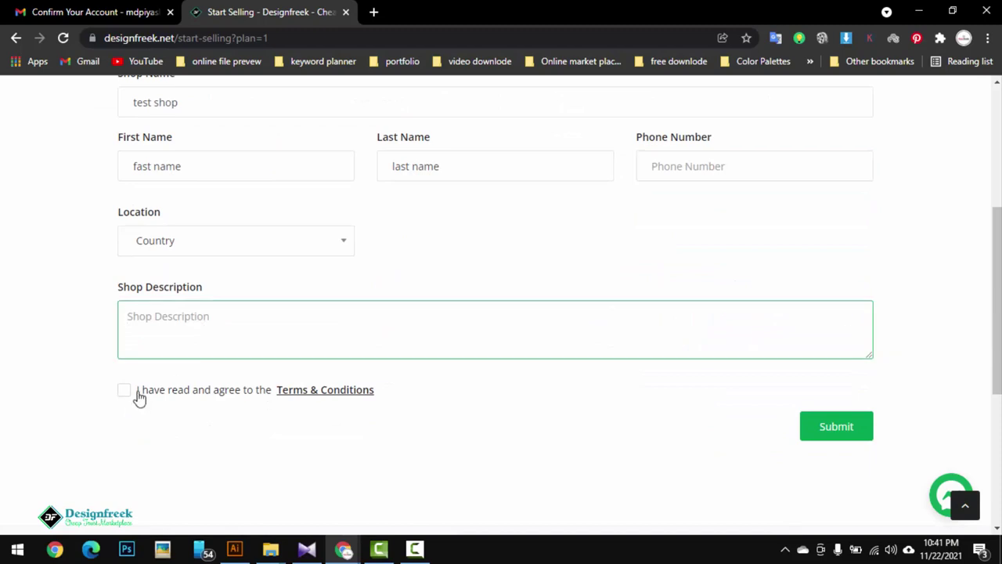
left_click(138, 395)
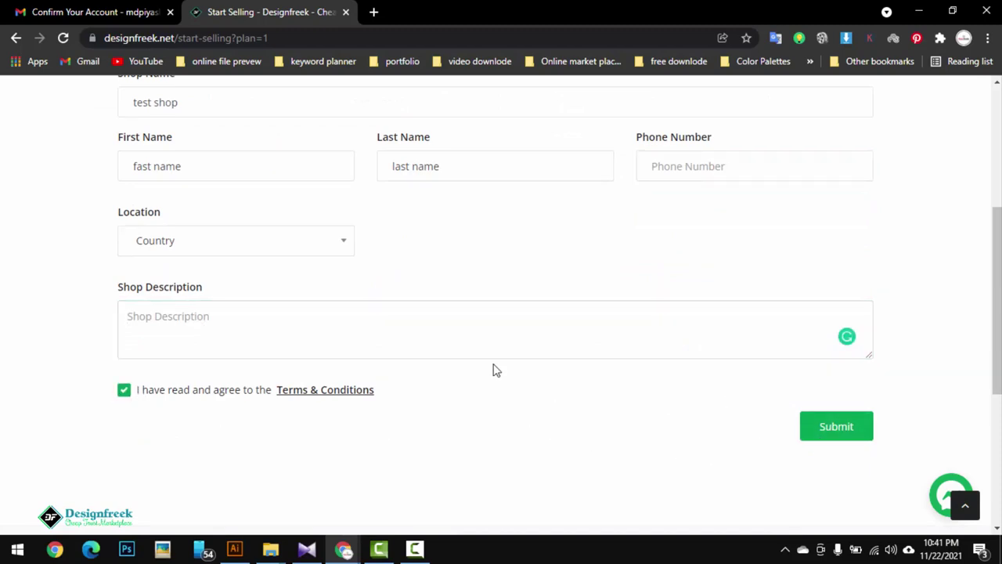
scroll(492, 369, "up", 1)
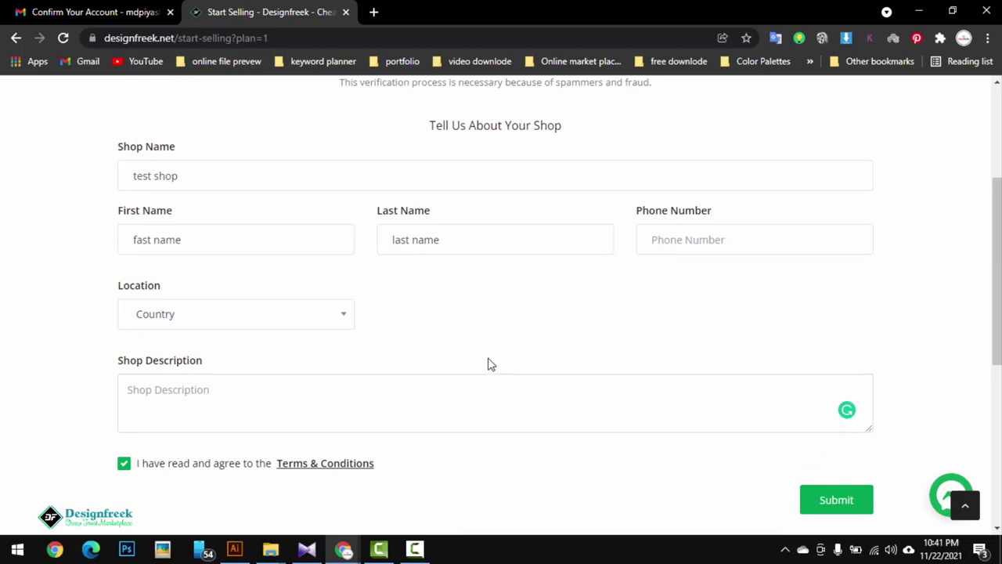
scroll(566, 352, "down", 1)
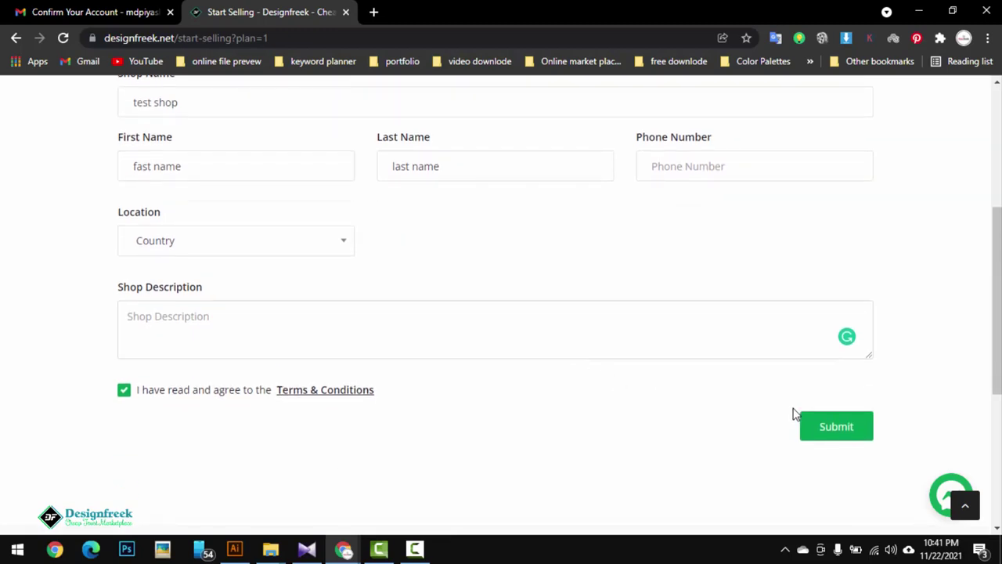
scroll(438, 415, "up", 4)
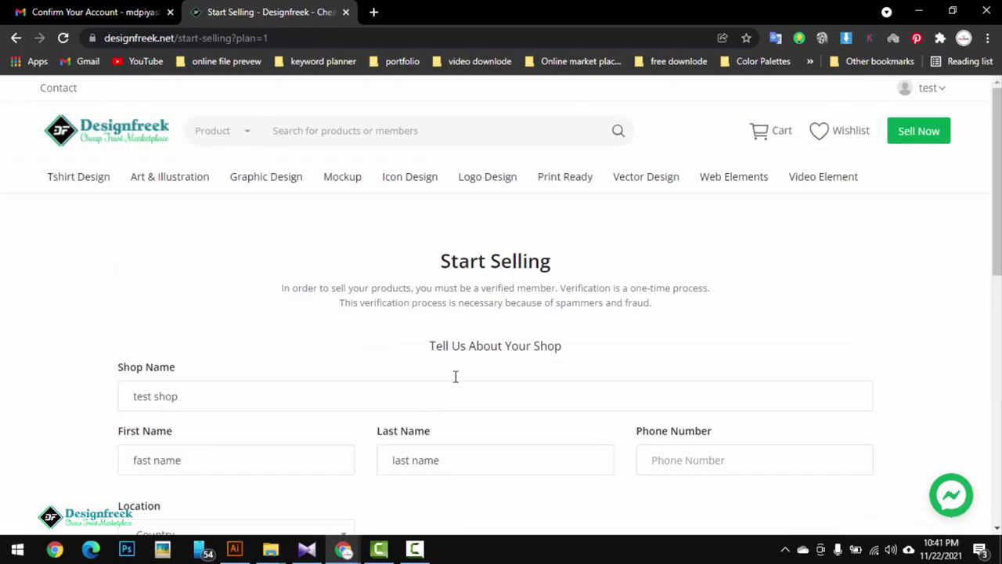
left_click_drag(450, 345, 577, 351)
left_click(506, 350)
scroll(505, 348, "down", 3)
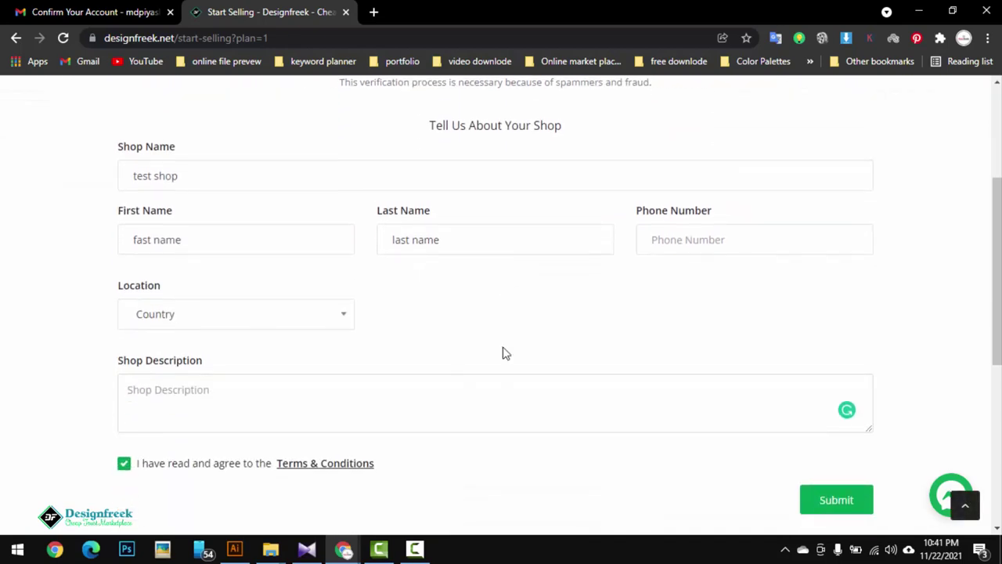
left_click(465, 405)
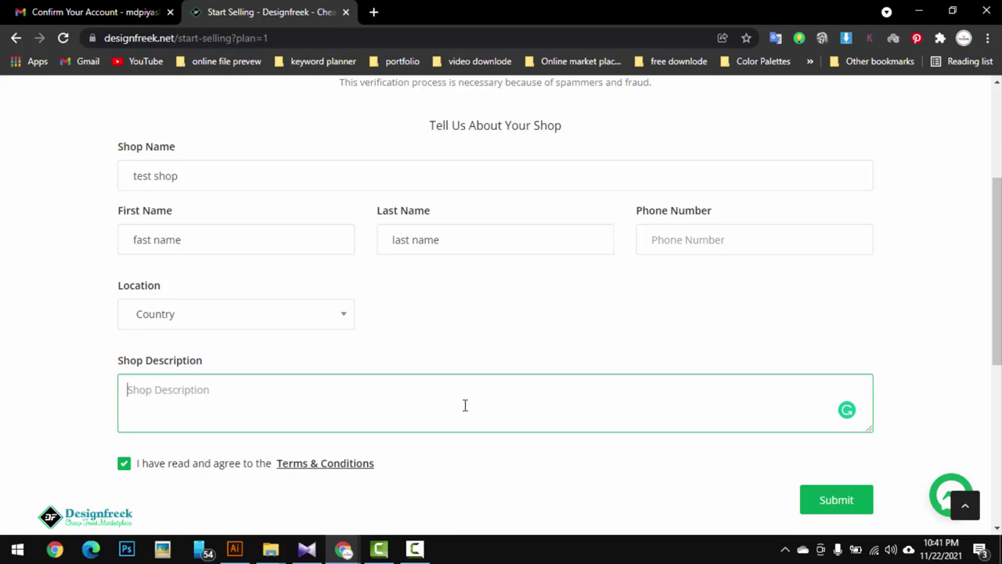
Write the shop description, replacing a mistyped first attempt
type("Hre i")
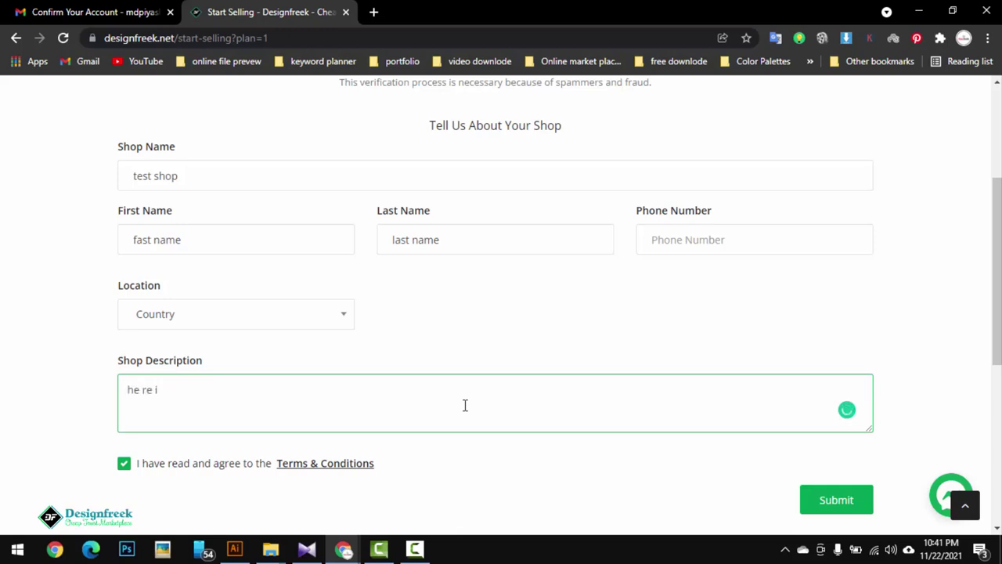
key("ctrl+a")
key("BackSpace")
type("H")
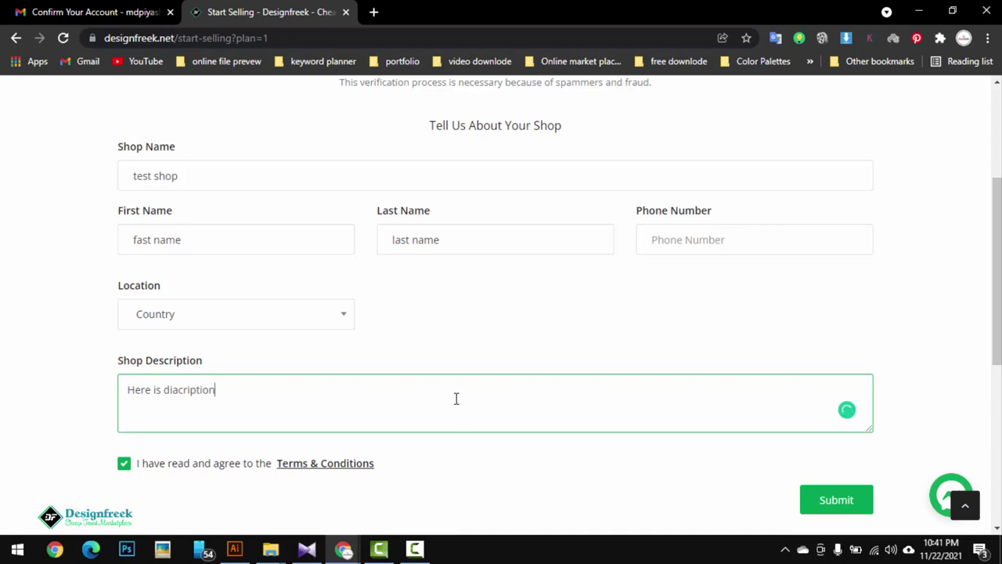
left_click(827, 503)
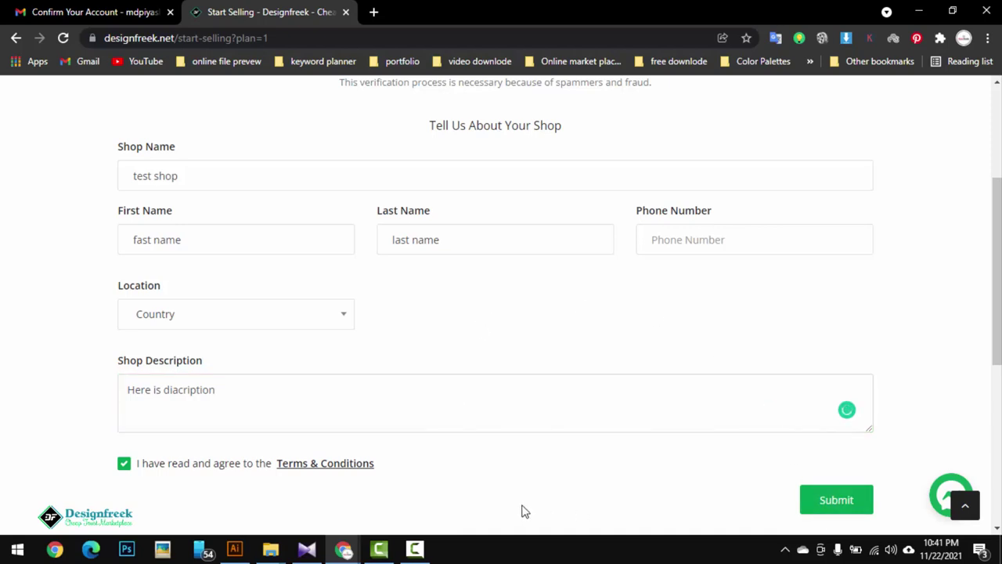
Set the shop's Country to Bangladesh
scroll(245, 403, "up", 1)
left_click(247, 399)
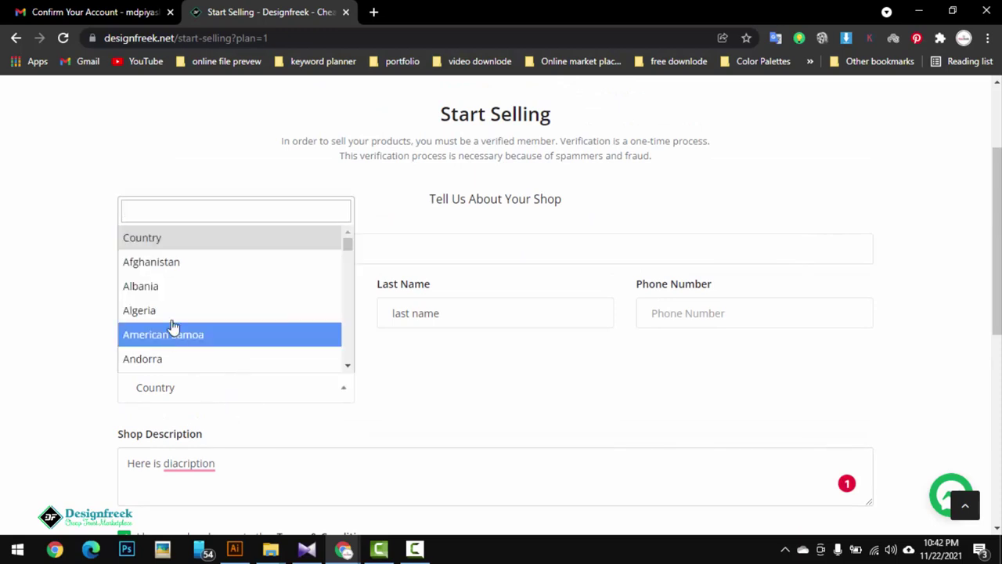
scroll(173, 324, "down", 1)
scroll(174, 322, "down", 1)
scroll(174, 322, "down", 1)
scroll(173, 327, "down", 1)
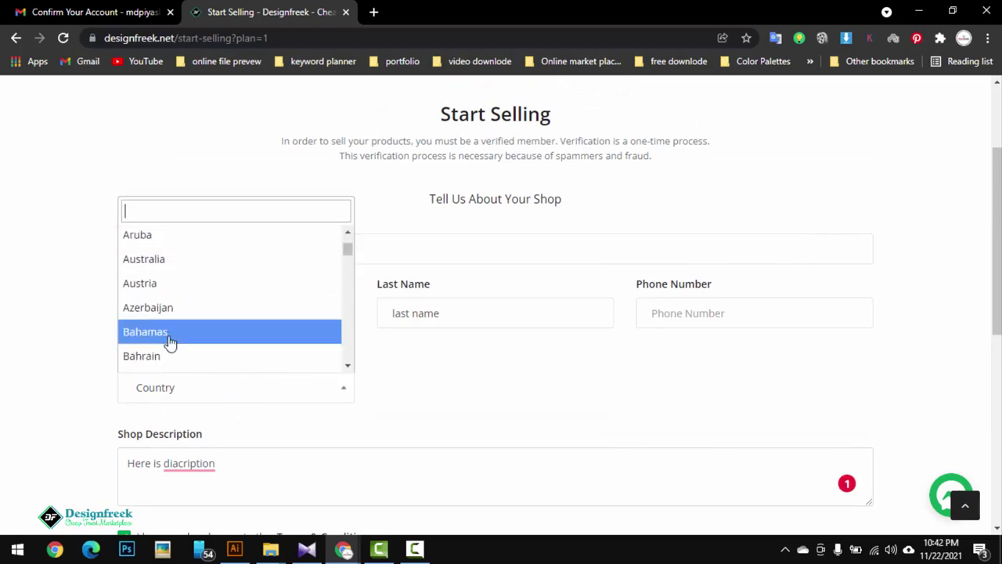
scroll(168, 330, "down", 1)
left_click(172, 309)
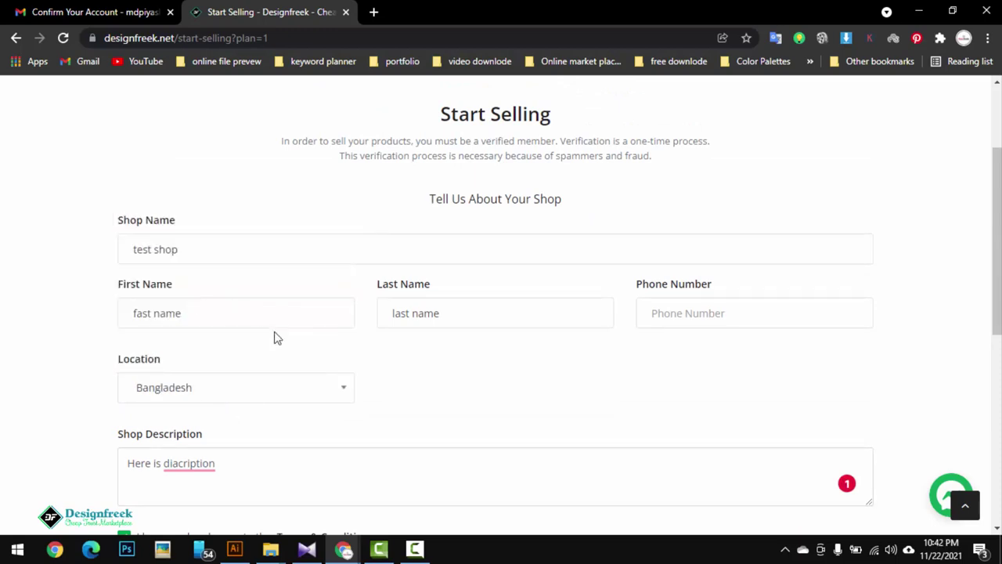
scroll(227, 376, "down", 1)
Fix a misspelled description word, autofill the owner's name and phone, and submit
mouse_move(190, 389)
left_click(196, 275)
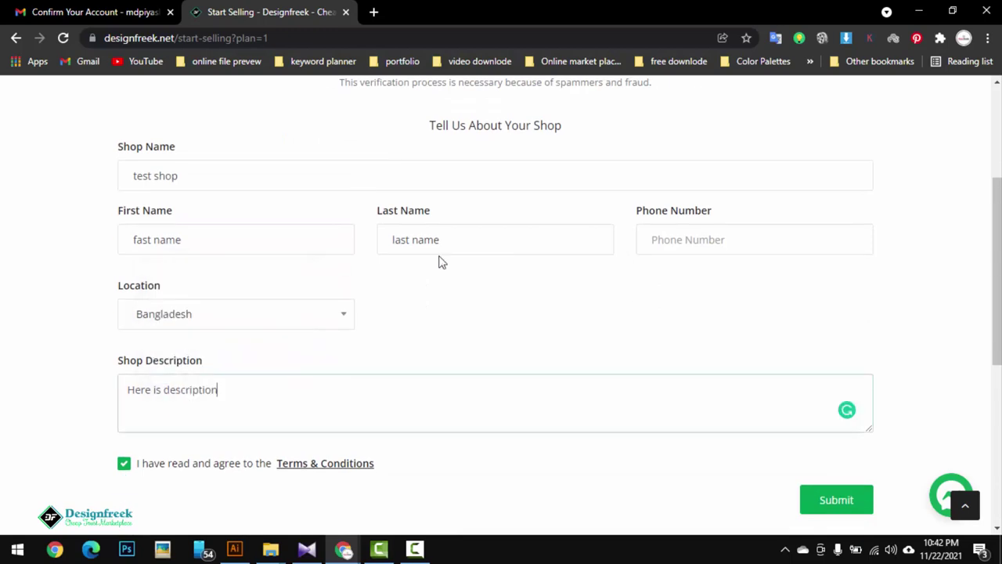
left_click(678, 235)
left_click(571, 298)
scroll(290, 336, "up", 2)
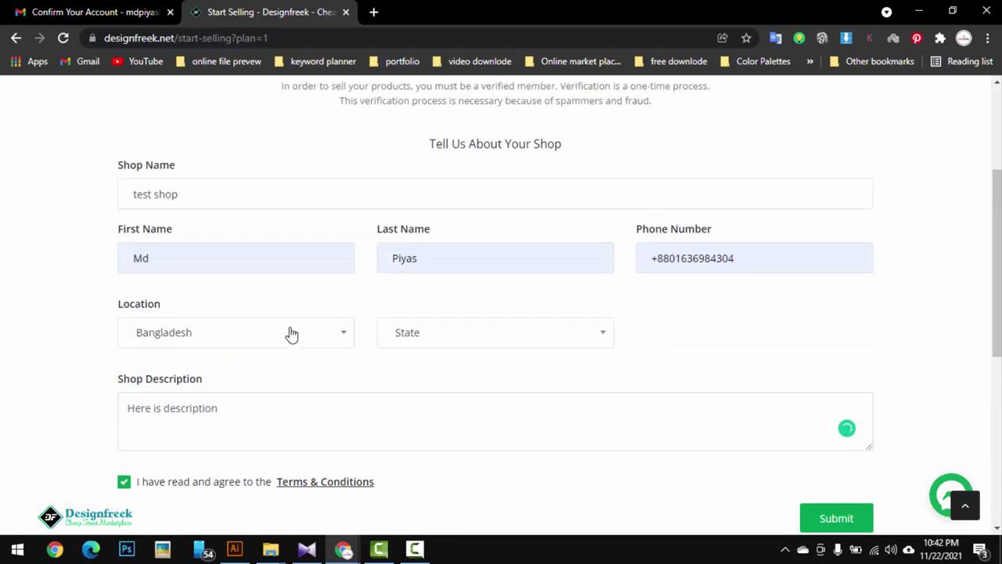
scroll(649, 355, "down", 1)
scroll(649, 355, "down", 3)
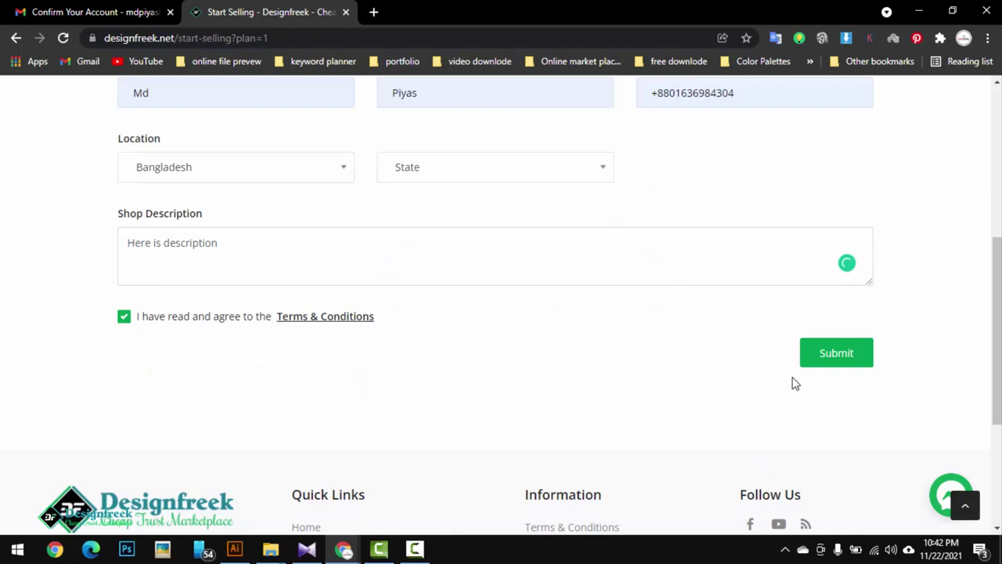
left_click(848, 358)
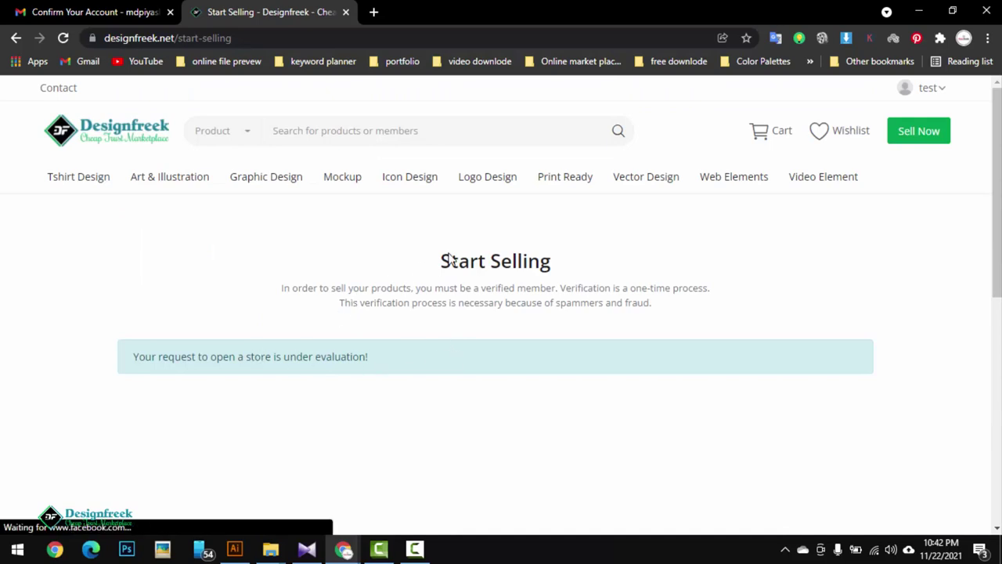
Highlight the Start Selling heading and read the notice that the store request is under evaluation
left_click_drag(451, 261, 587, 261)
left_click(479, 266)
left_click_drag(438, 261, 591, 335)
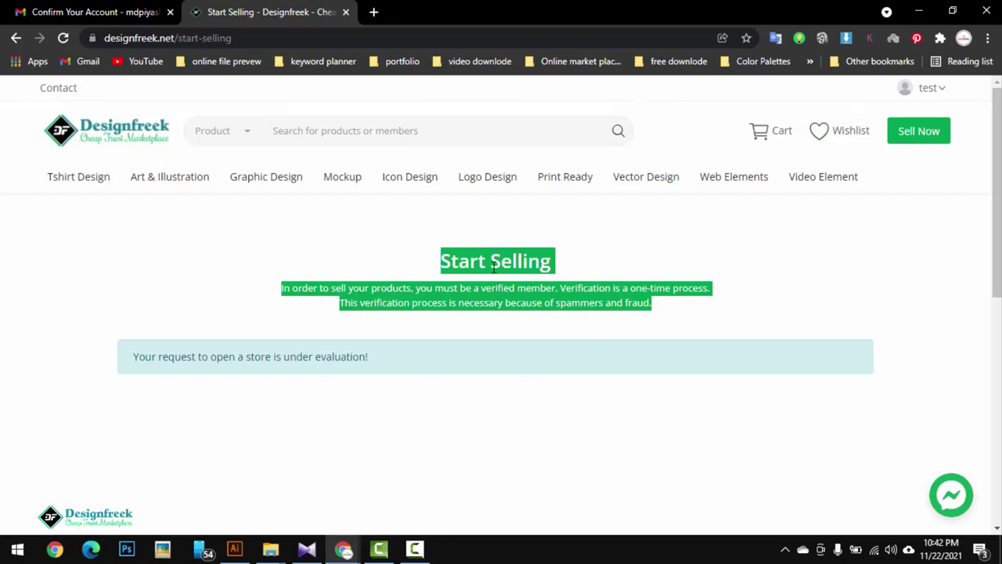
left_click_drag(446, 261, 678, 311)
left_click(491, 258)
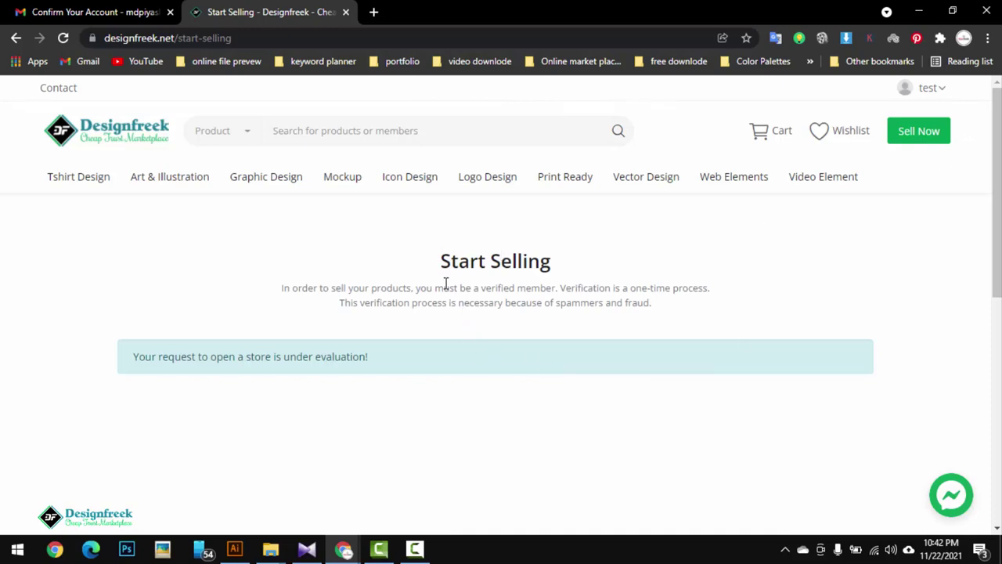
left_click_drag(480, 266, 718, 328)
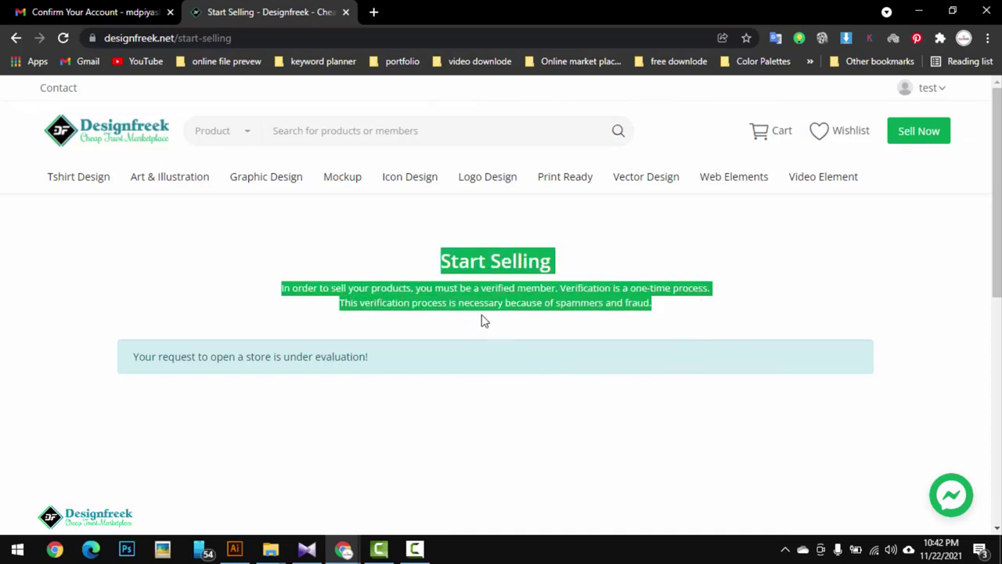
mouse_move(482, 263)
left_mouse_down()
mouse_move(609, 261)
mouse_move(586, 300)
left_mouse_up()
Log out of the test account and log back in with a saved login
left_click(947, 89)
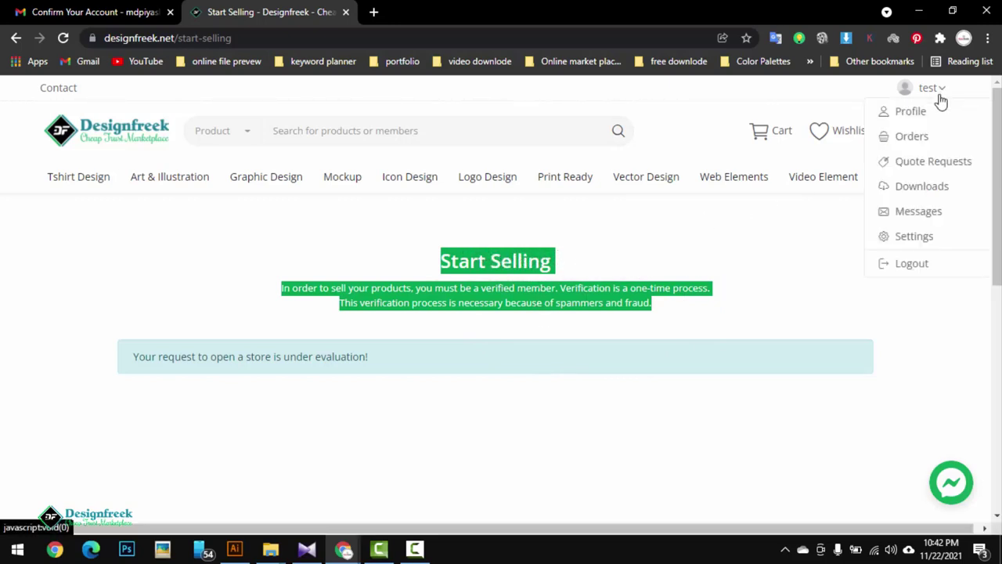
left_click(926, 262)
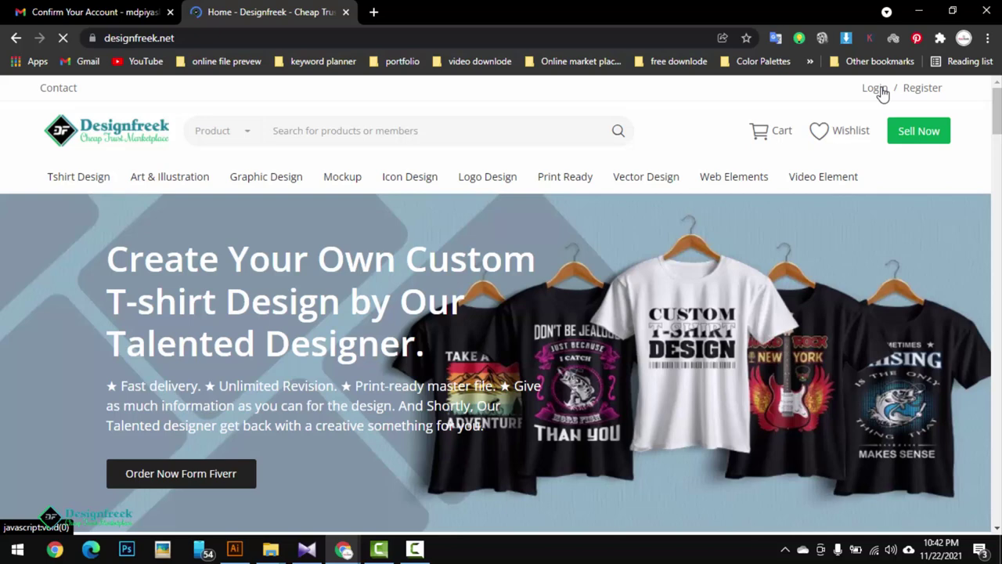
left_click(875, 88)
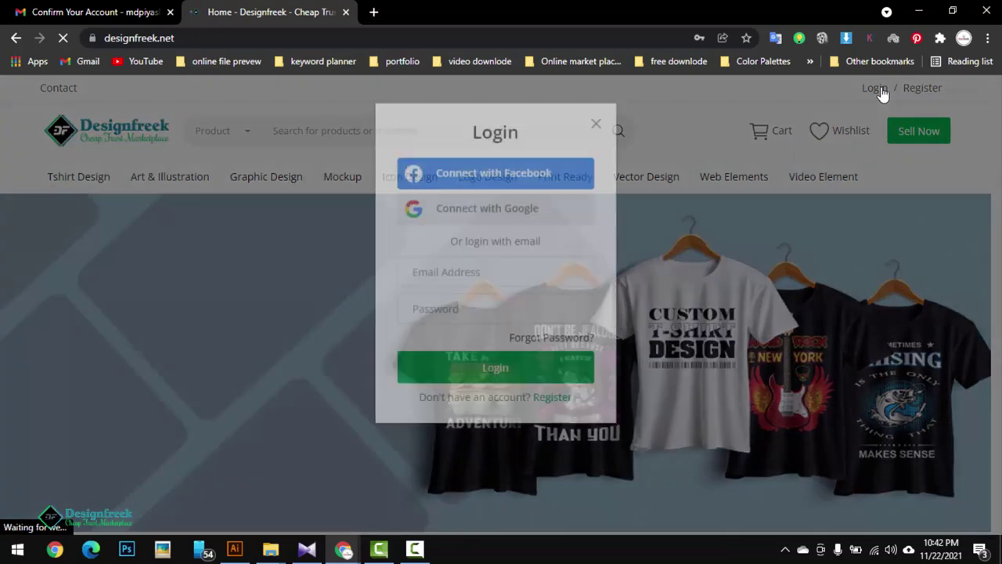
left_click(574, 296)
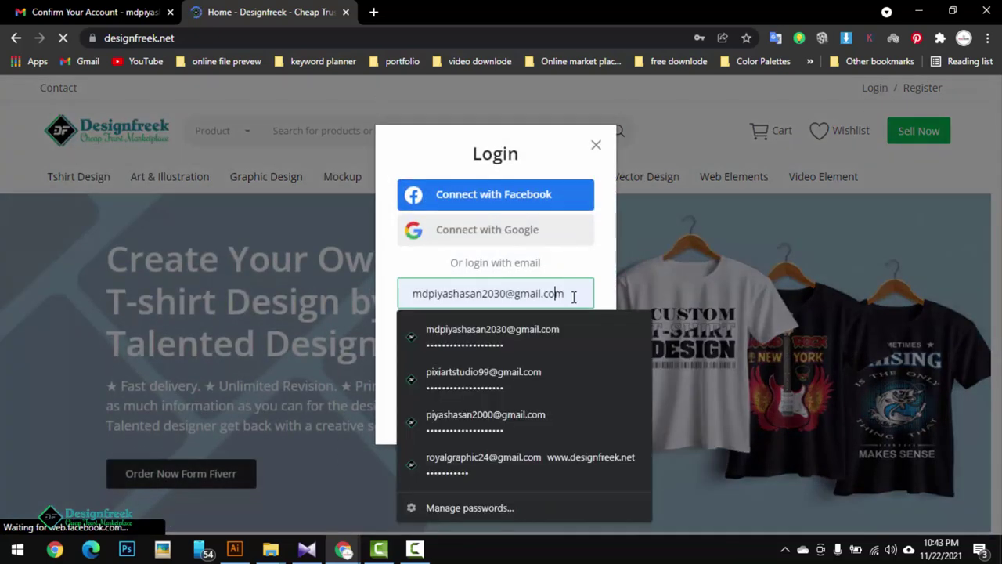
left_click(509, 421)
left_click(493, 393)
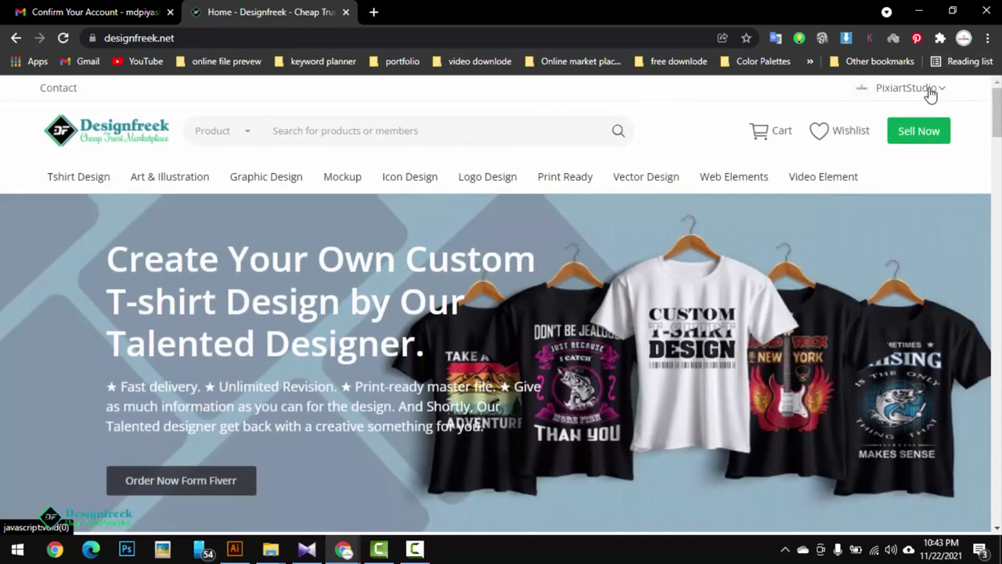
Open the seller dashboard and review its Products and Page Views figures
left_click(931, 88)
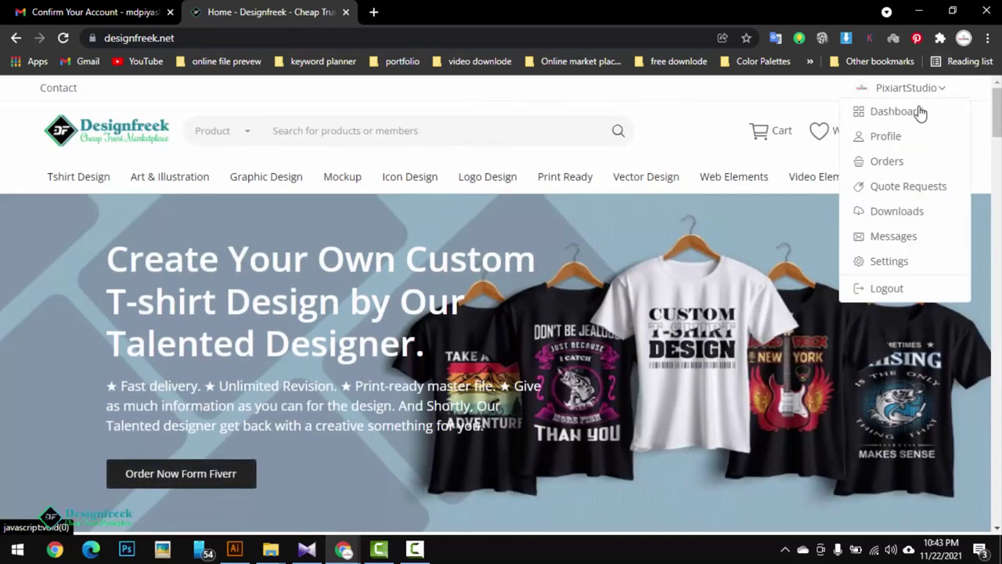
left_click(919, 112)
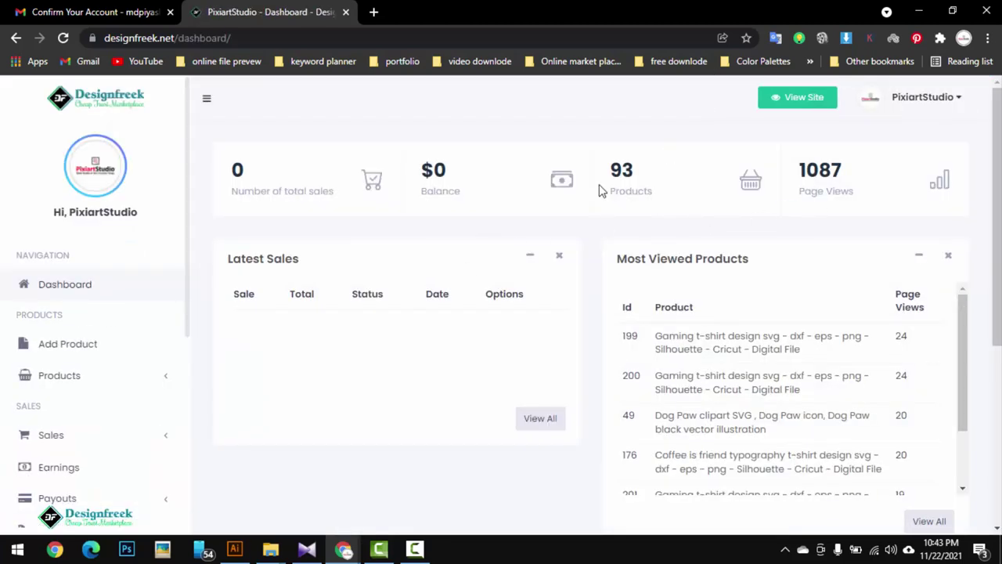
double_click(635, 192)
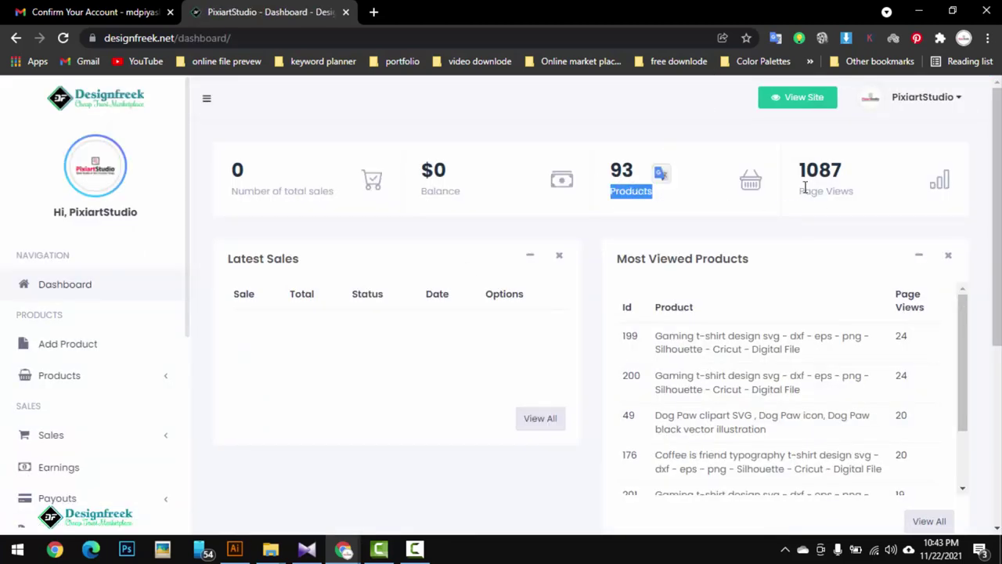
left_click_drag(798, 191, 865, 194)
scroll(743, 381, "down", 2)
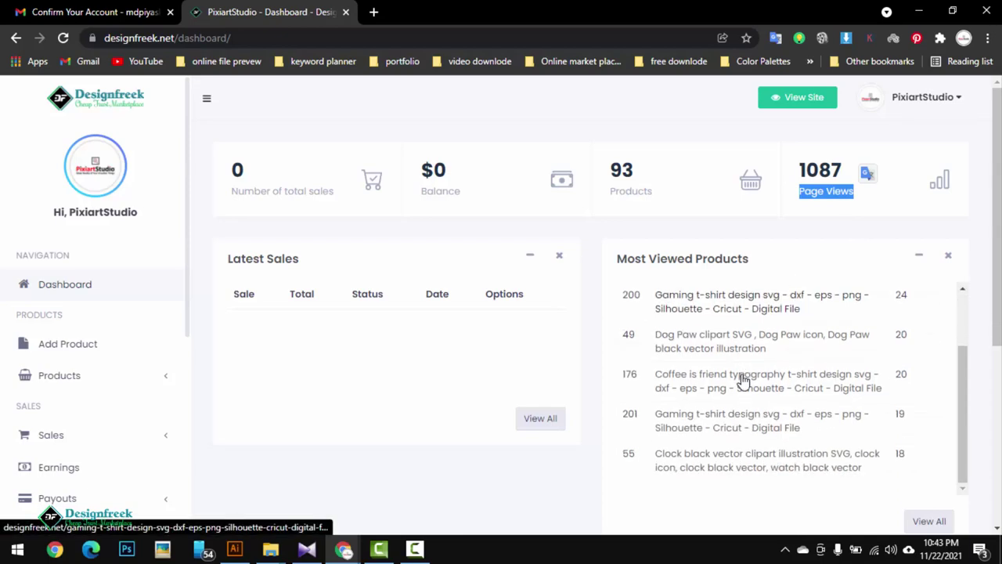
scroll(738, 386, "down", 2)
scroll(736, 364, "up", 1)
scroll(729, 347, "up", 2)
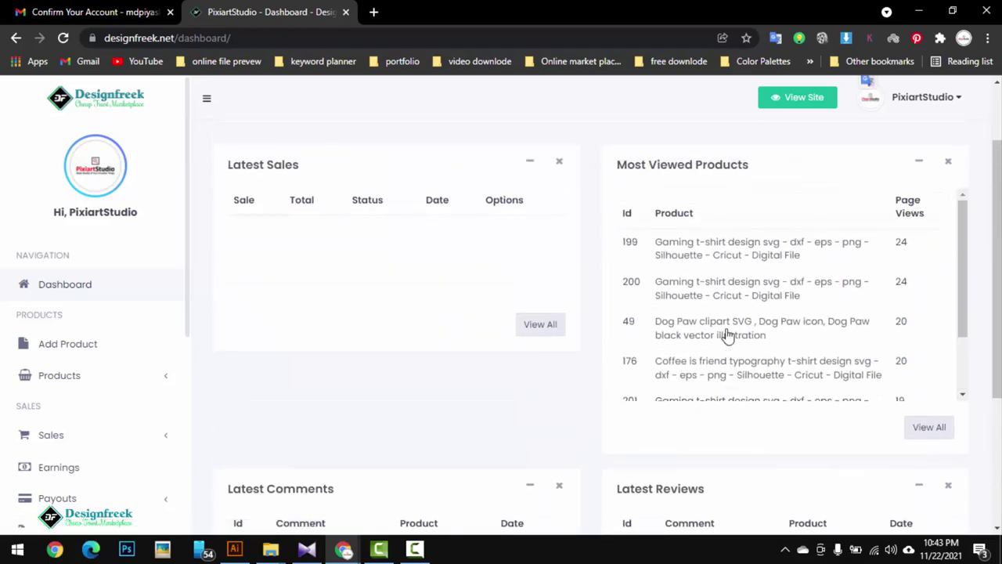
scroll(718, 348, "down", 2)
scroll(632, 342, "down", 3)
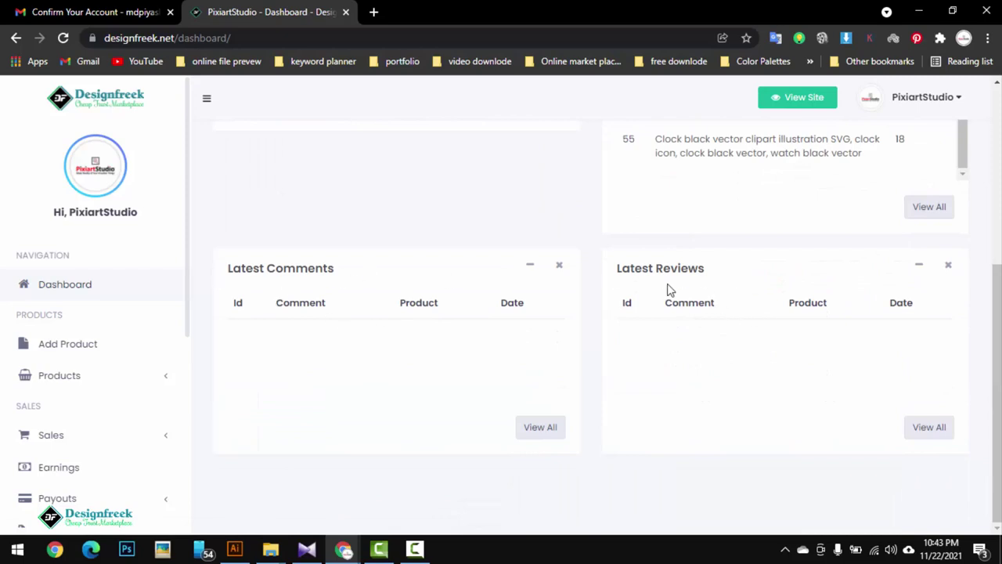
left_click_drag(623, 266, 731, 266)
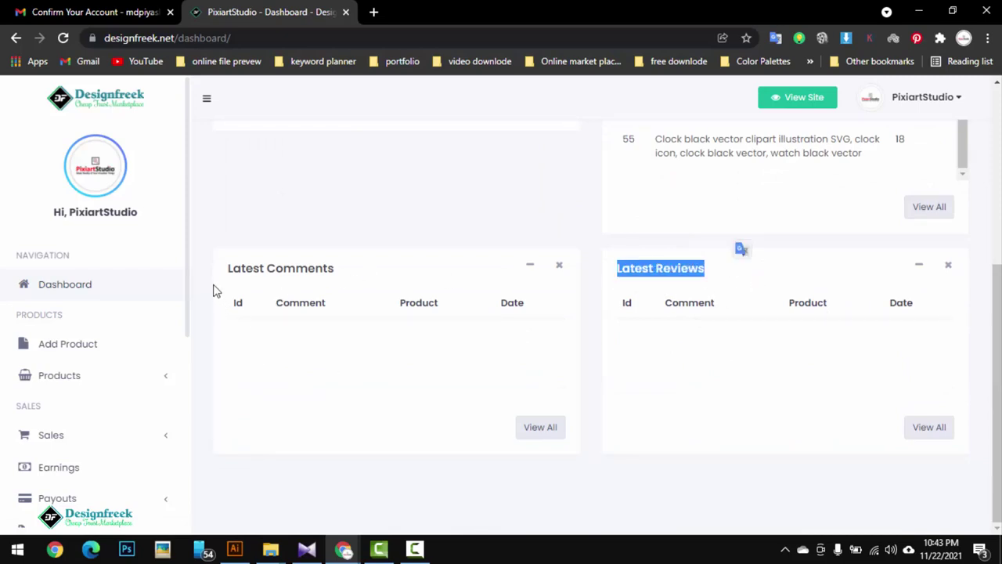
left_click_drag(240, 269, 373, 274)
scroll(23, 358, "down", 4)
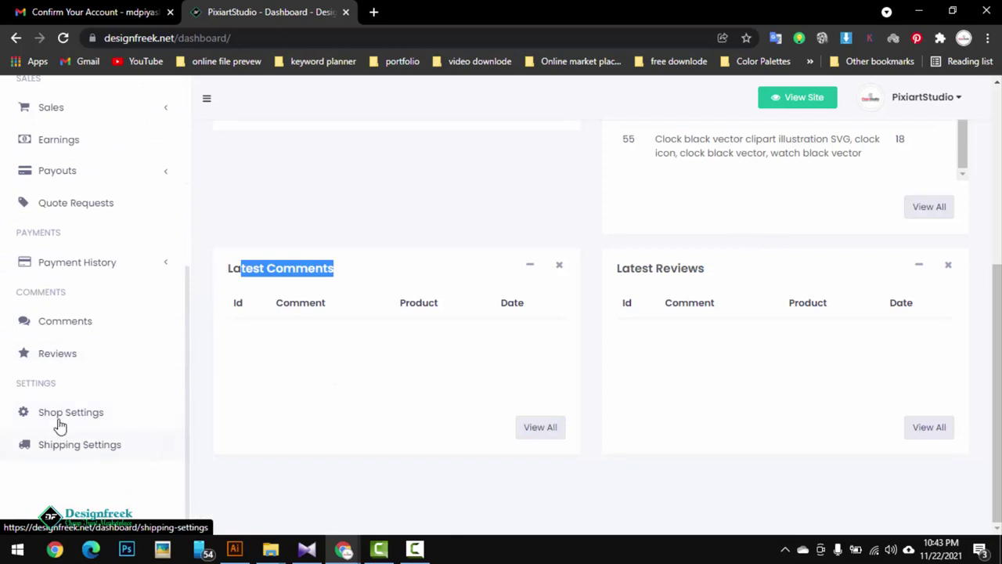
scroll(62, 327, "up", 4)
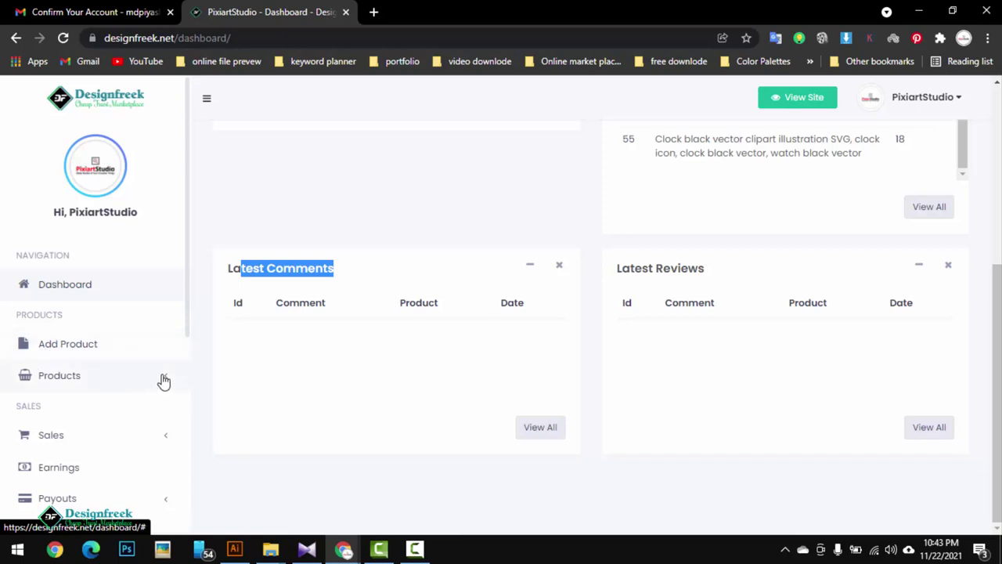
Expand Products in the sidebar and go to Add Product
left_click(117, 379)
scroll(110, 384, "down", 2)
scroll(87, 334, "down", 1)
scroll(81, 325, "up", 2)
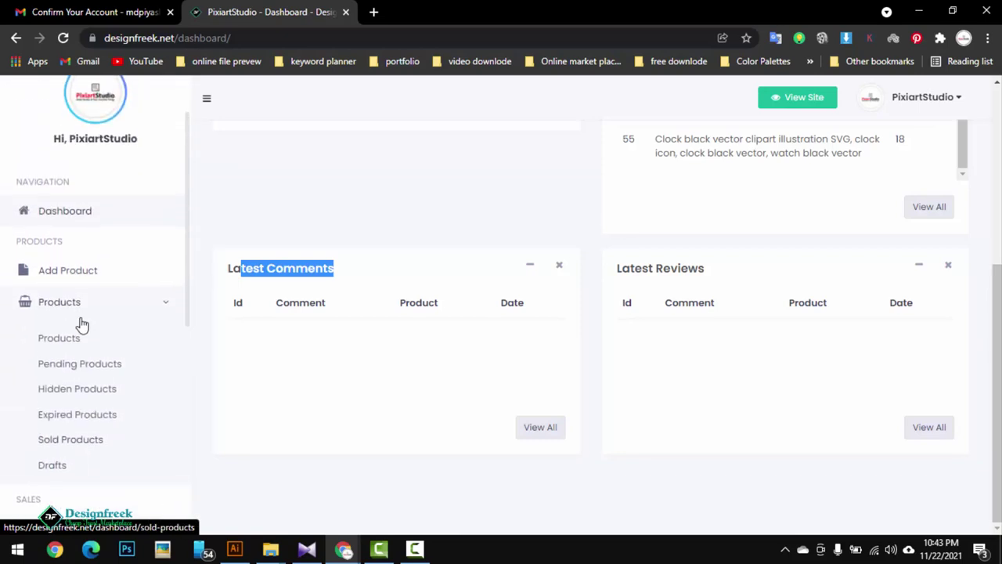
left_click(89, 276)
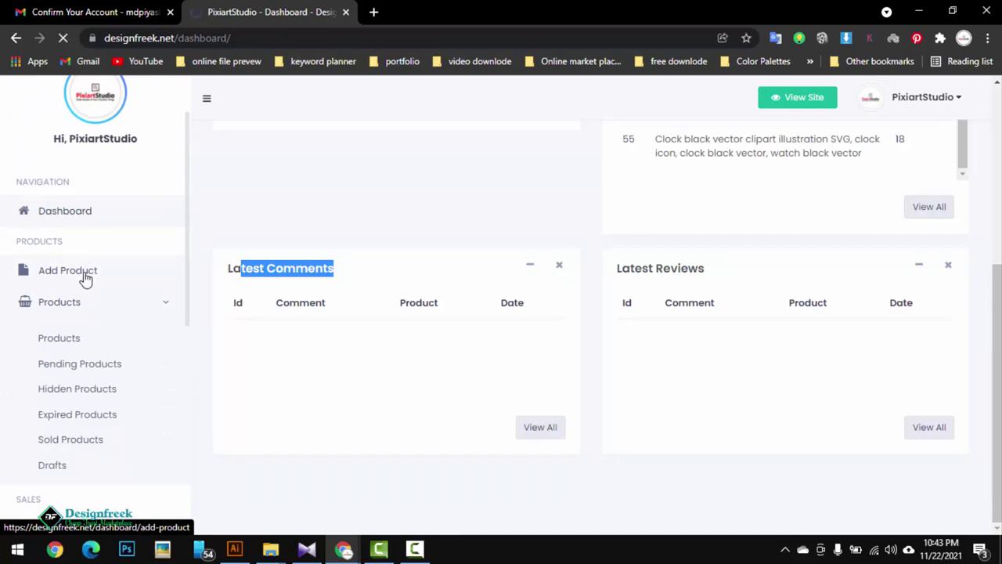
Open the file picker from Browse Files in the Add Product page's Images area
left_click(417, 550)
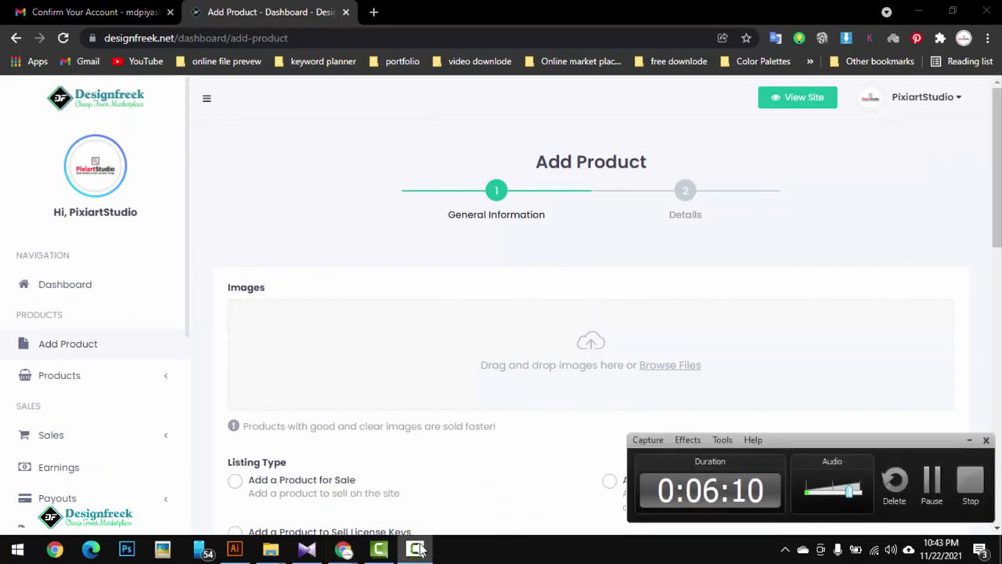
left_click(417, 550)
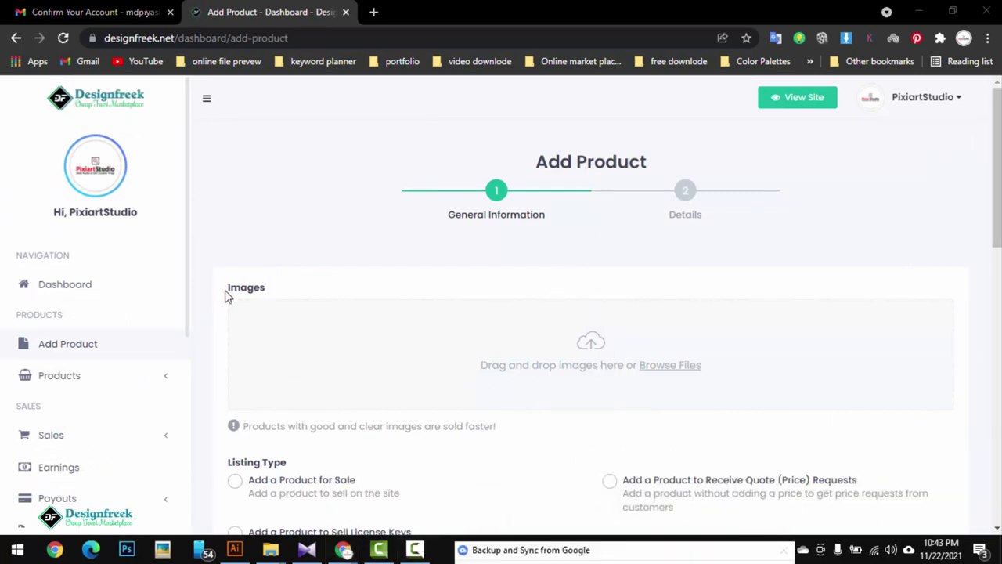
scroll(219, 267, "down", 1)
double_click(231, 218)
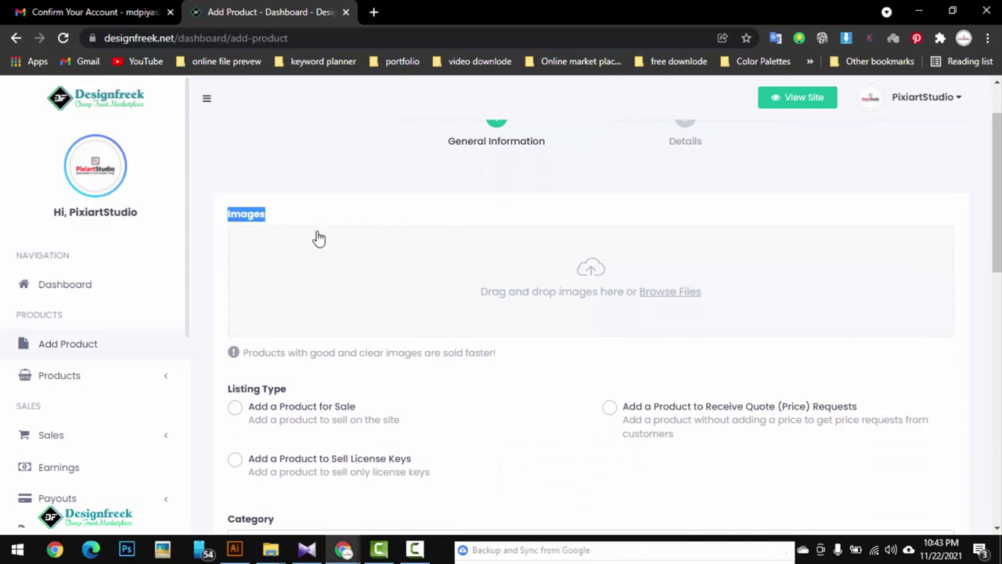
left_click(656, 295)
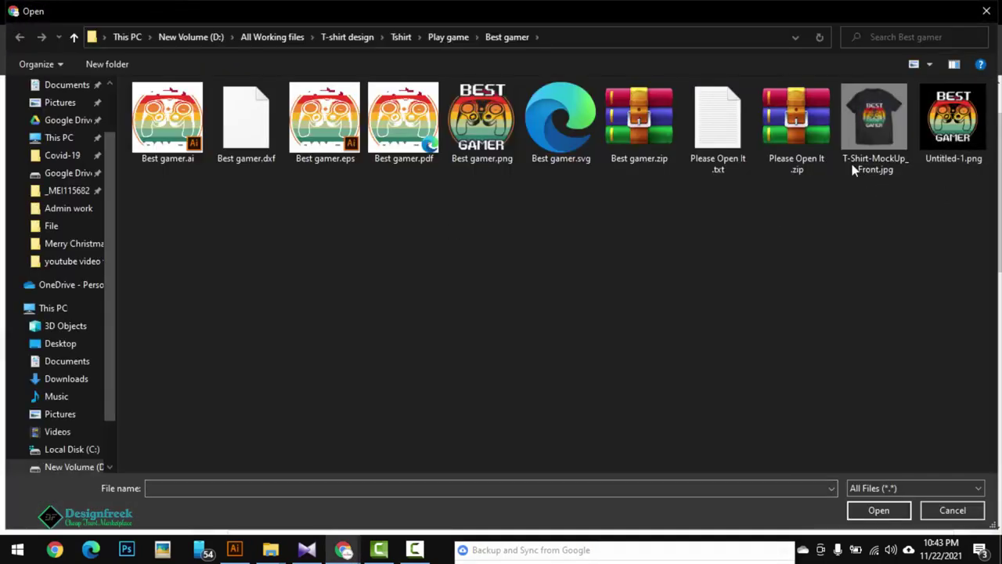
Upload T-Shirt-MockUp_Front.jpg and Untitled-1.png from the Best gamer folder as product images
left_click_drag(949, 191, 213, 137)
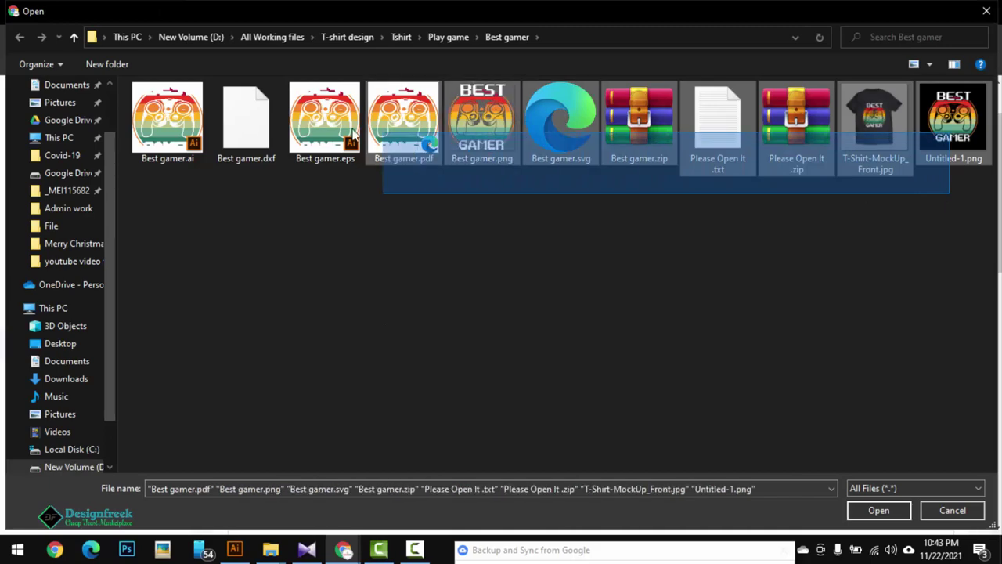
left_click(696, 241)
left_click_drag(891, 186, 982, 117)
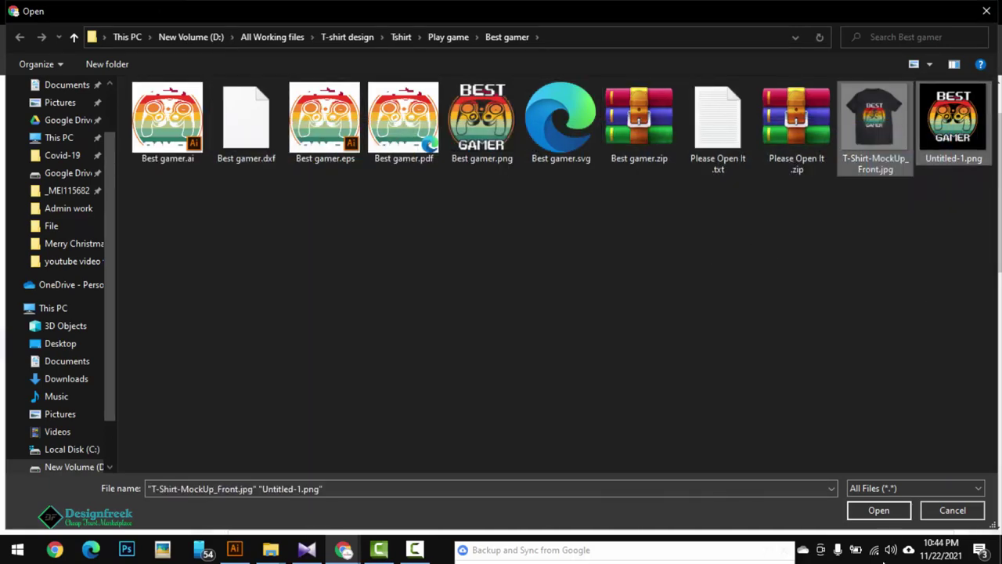
left_click(878, 510)
scroll(382, 335, "down", 1)
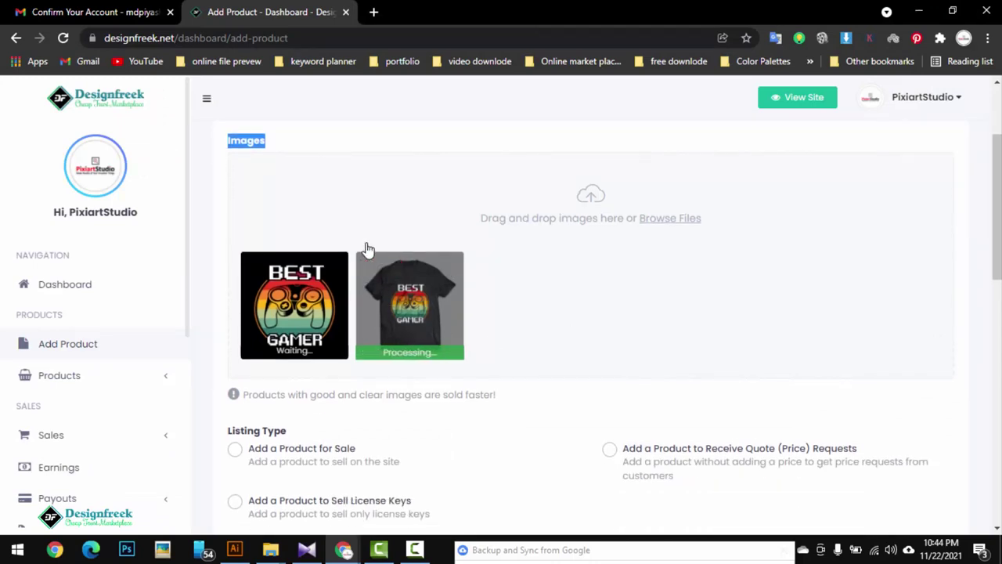
Set the listing type to 'Add a Product for Sale' instead of quote requests
scroll(314, 391, "down", 2)
left_click(234, 304)
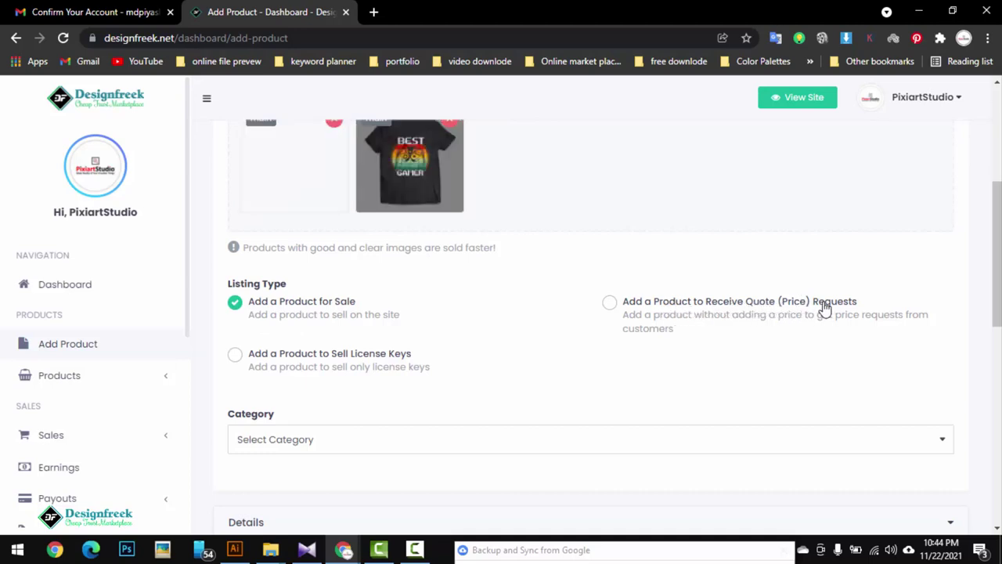
left_click(611, 305)
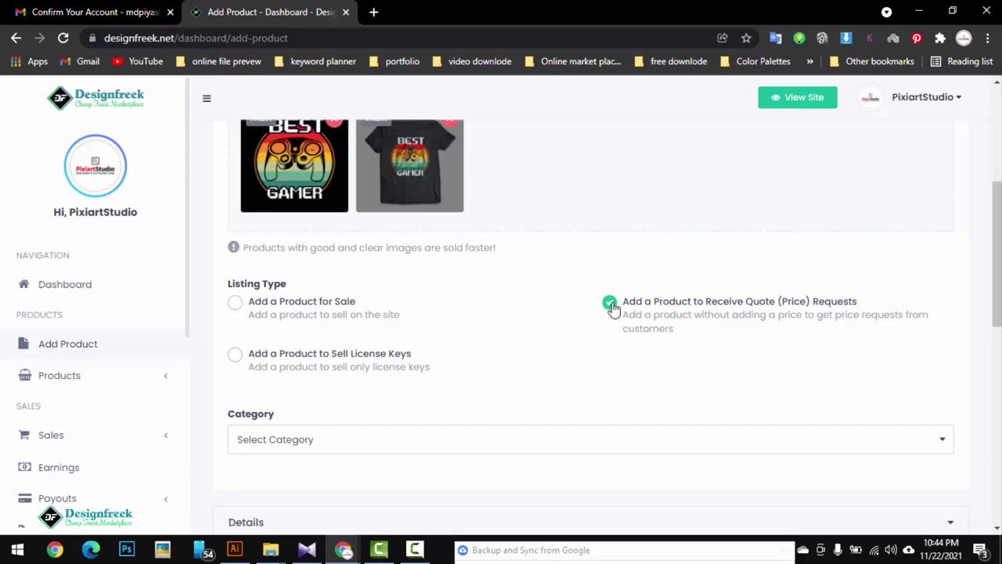
left_click(305, 306)
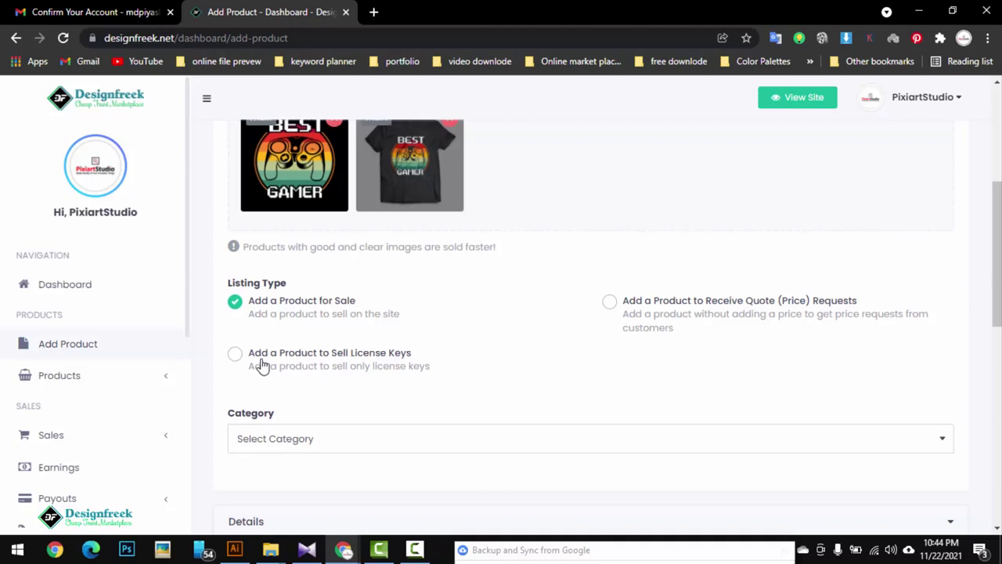
scroll(261, 365, "down", 3)
left_click(376, 227)
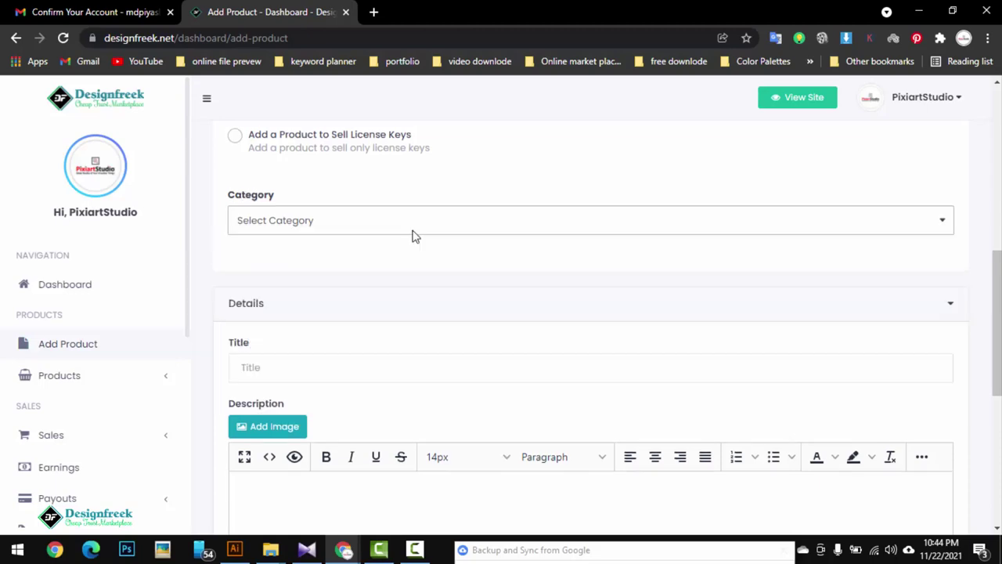
Set the category to Tshirt Design and the subcategory to Other Tshirt
scroll(384, 253, "up", 5)
scroll(373, 263, "down", 4)
left_click(350, 297)
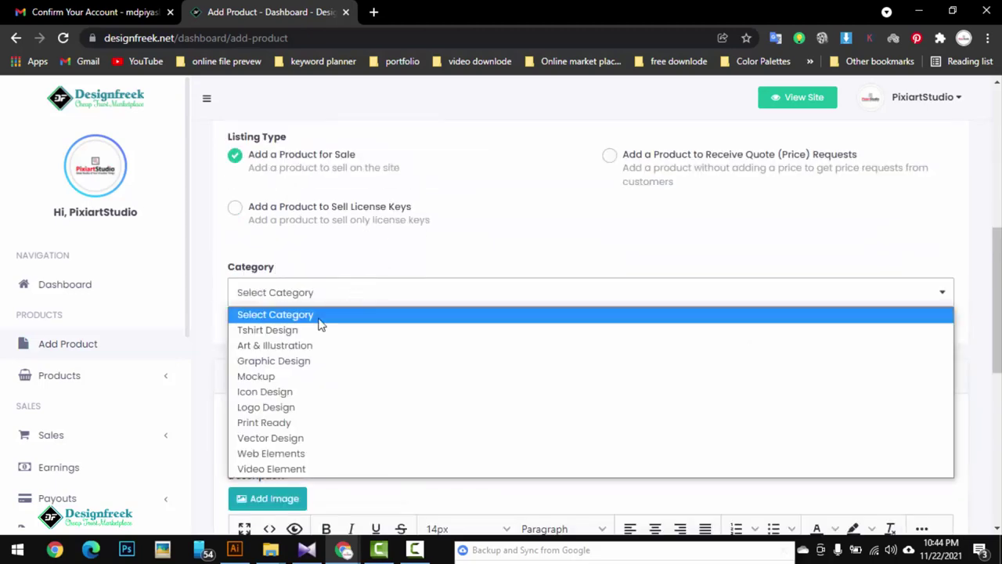
left_click(304, 328)
scroll(367, 292, "down", 1)
scroll(345, 288, "up", 5)
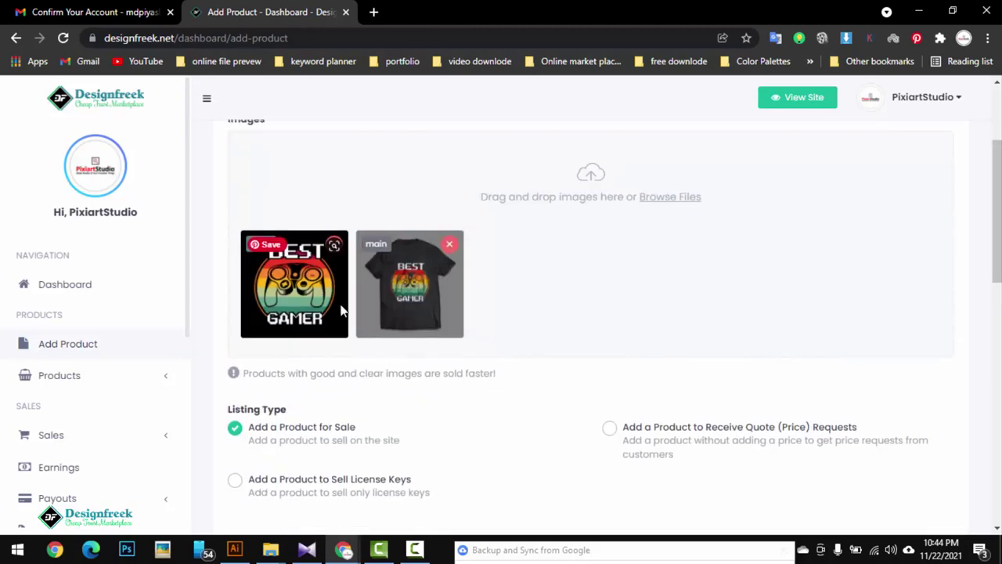
scroll(347, 266, "down", 5)
left_click(347, 251)
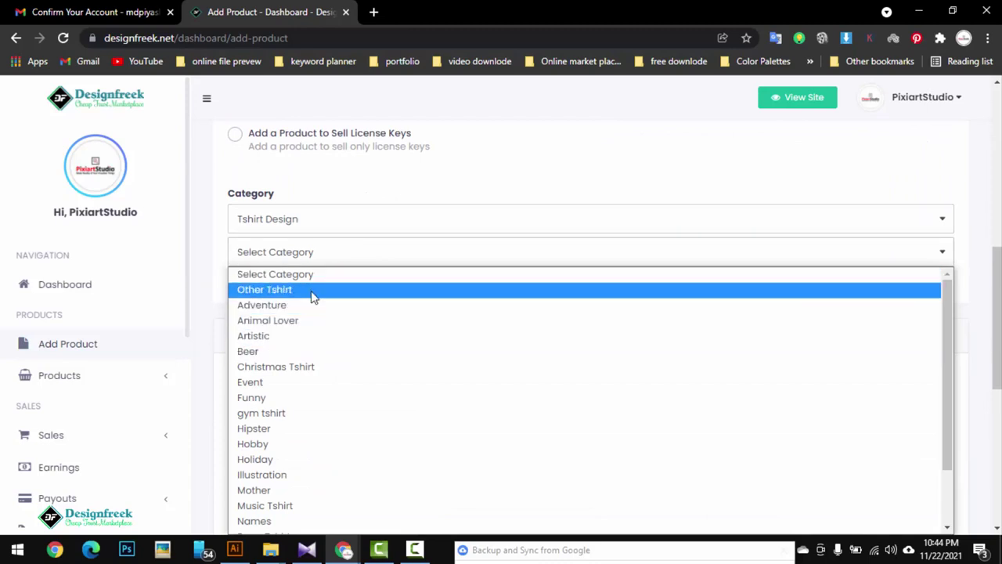
scroll(321, 462, "down", 2)
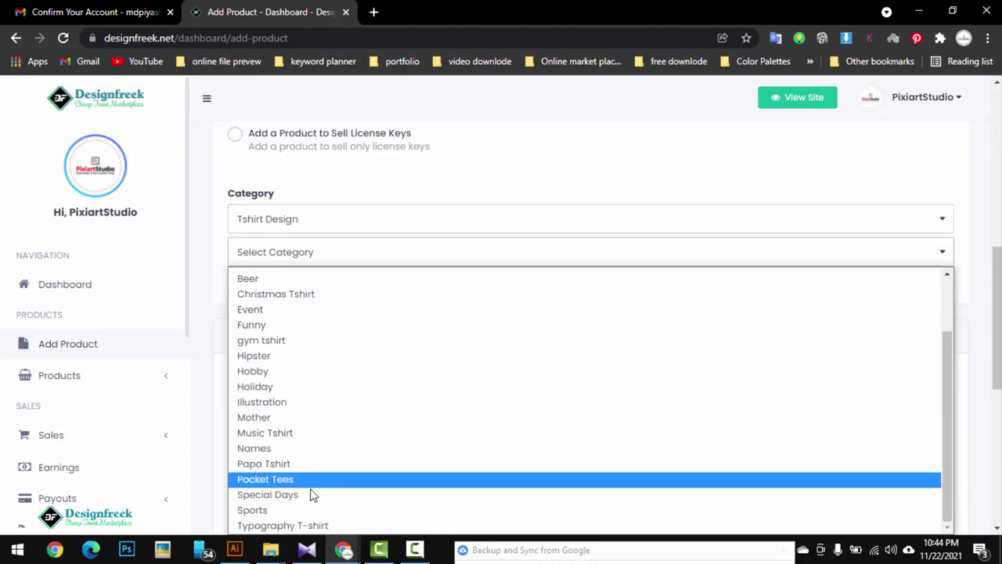
scroll(287, 354, "up", 2)
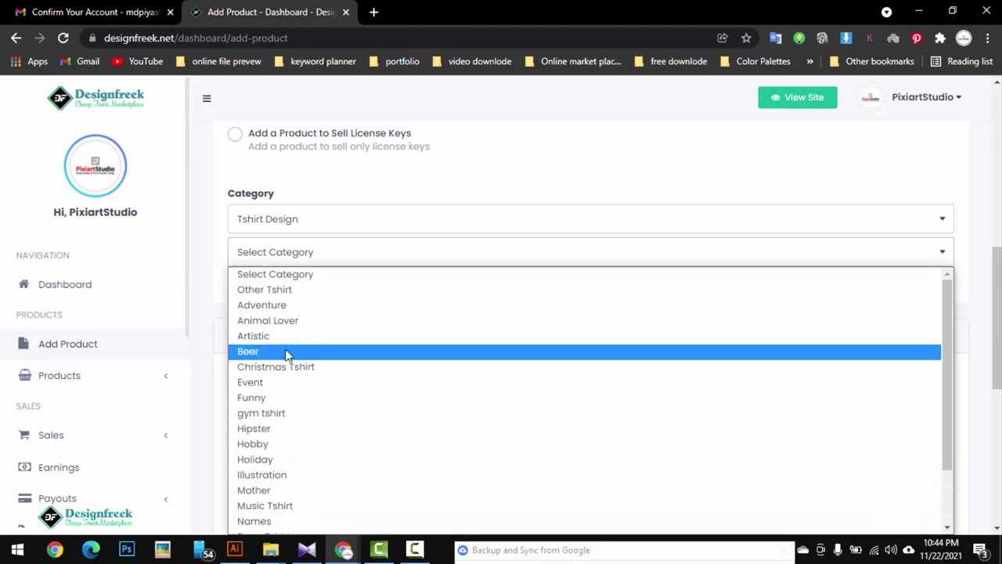
left_click(292, 291)
scroll(313, 347, "down", 2)
left_click(305, 254)
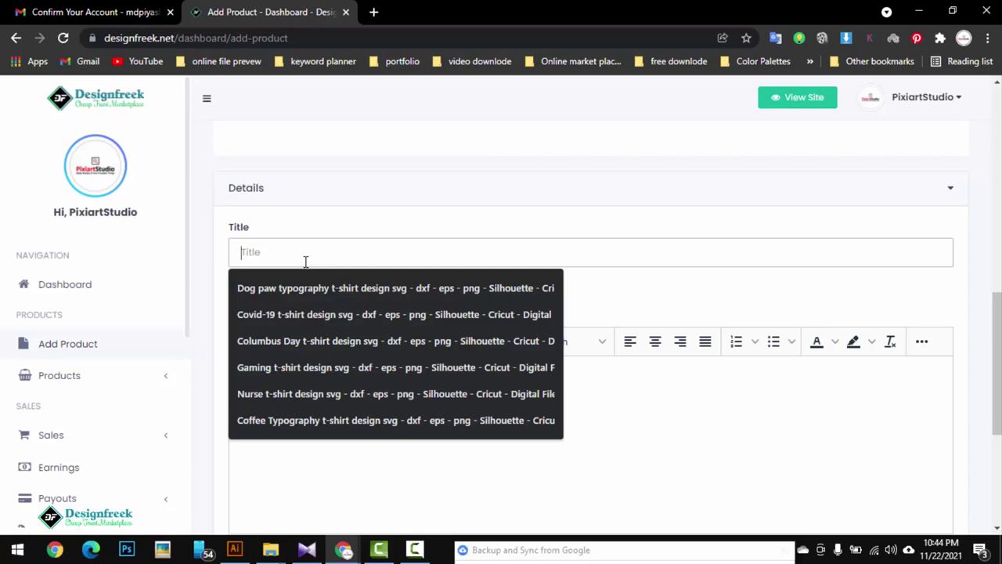
Autofill the Gaming t-shirt design title and paste the same text into the description
left_click(305, 372)
left_click(302, 381)
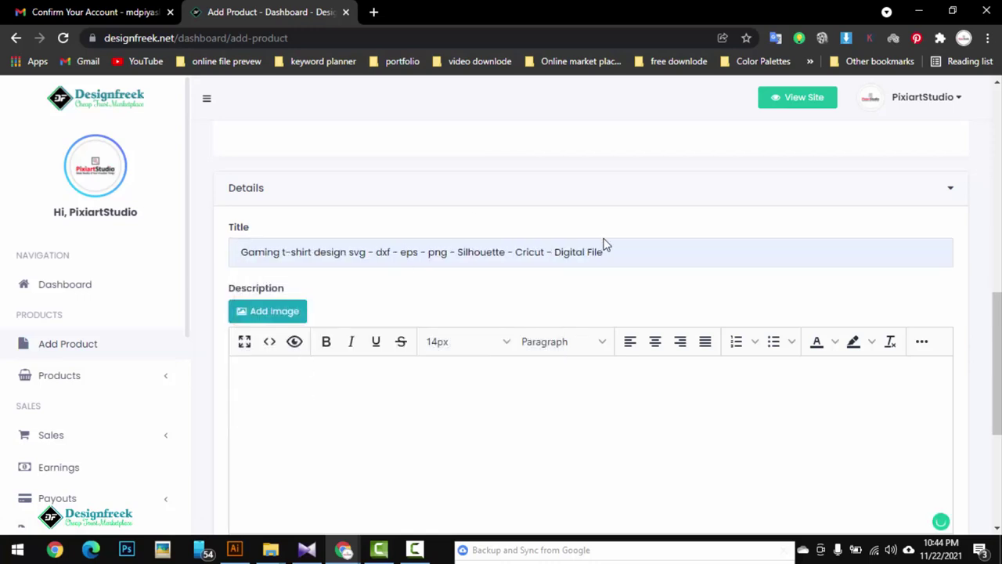
left_click_drag(604, 252, 212, 274)
key("ctrl+c")
left_click(318, 393)
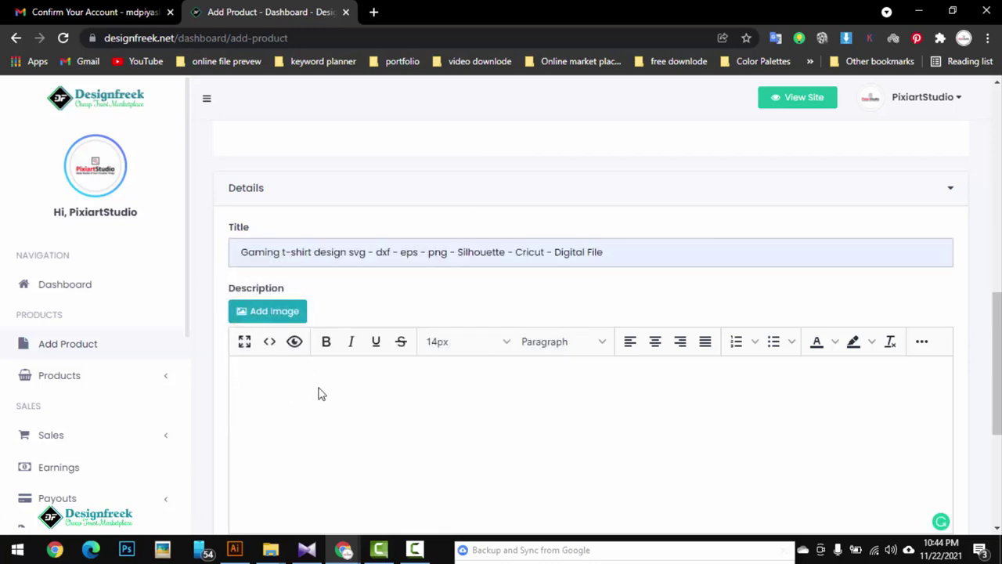
key("ctrl+v")
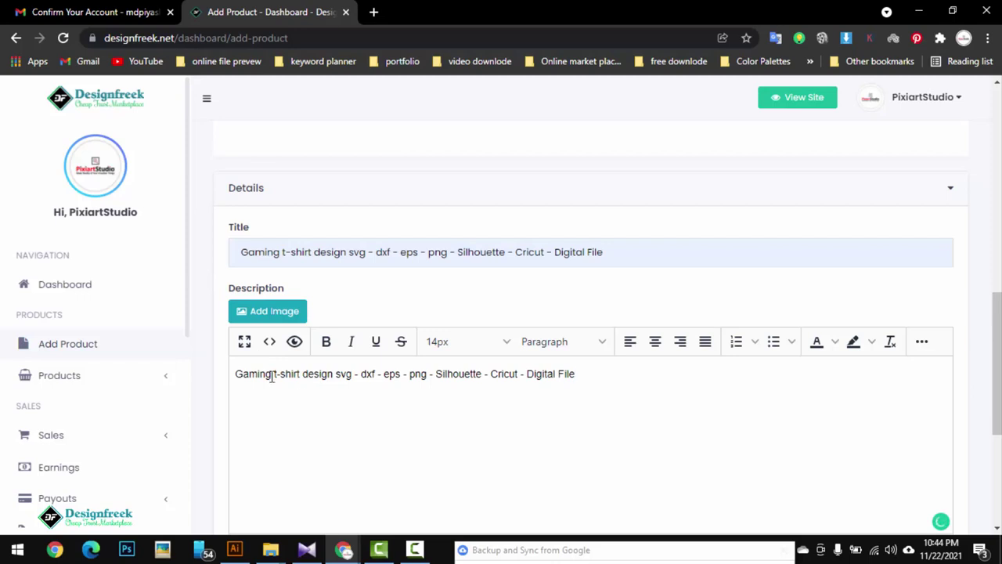
key("Return")
key("Return")
Set the SEO title to 'Gaming t-shirt design'
scroll(470, 376, "down", 3)
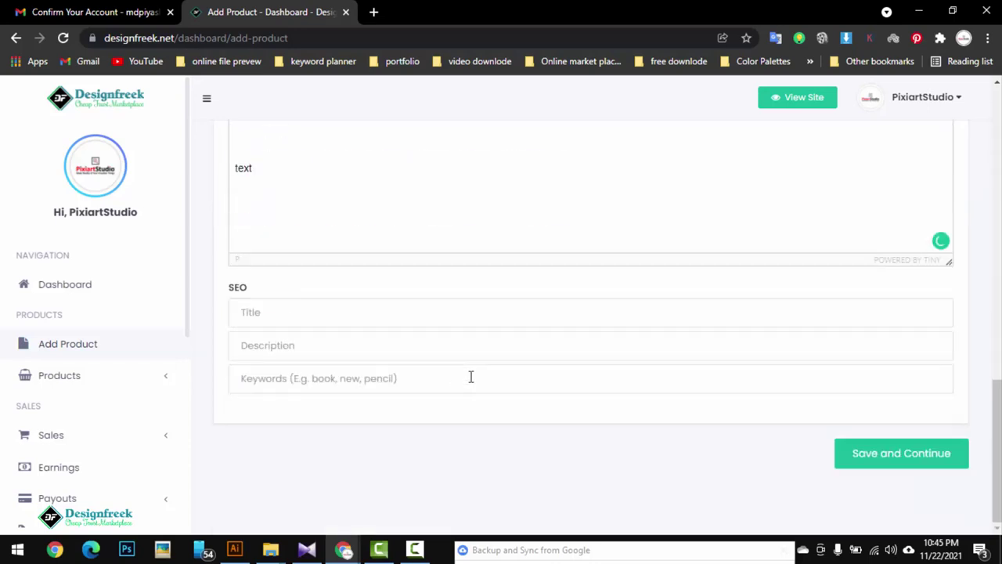
left_click(349, 315)
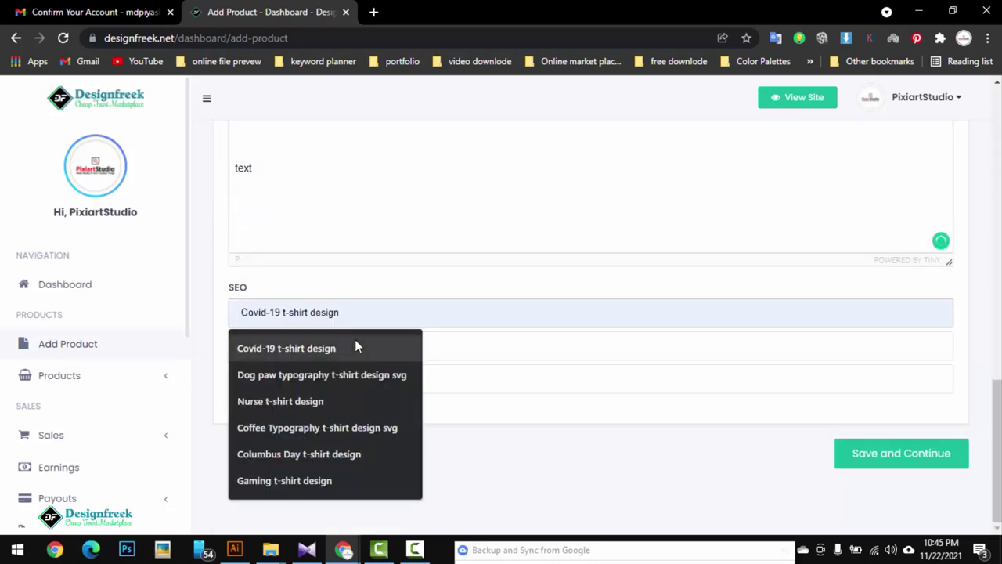
scroll(358, 217, "up", 4)
scroll(309, 250, "up", 1)
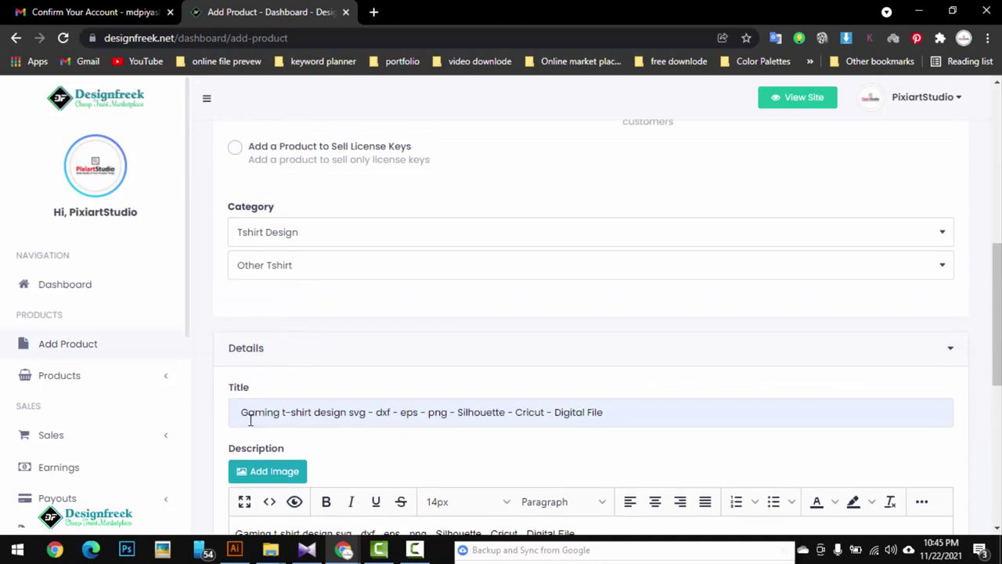
left_click_drag(241, 413, 347, 414)
key("ctrl+c")
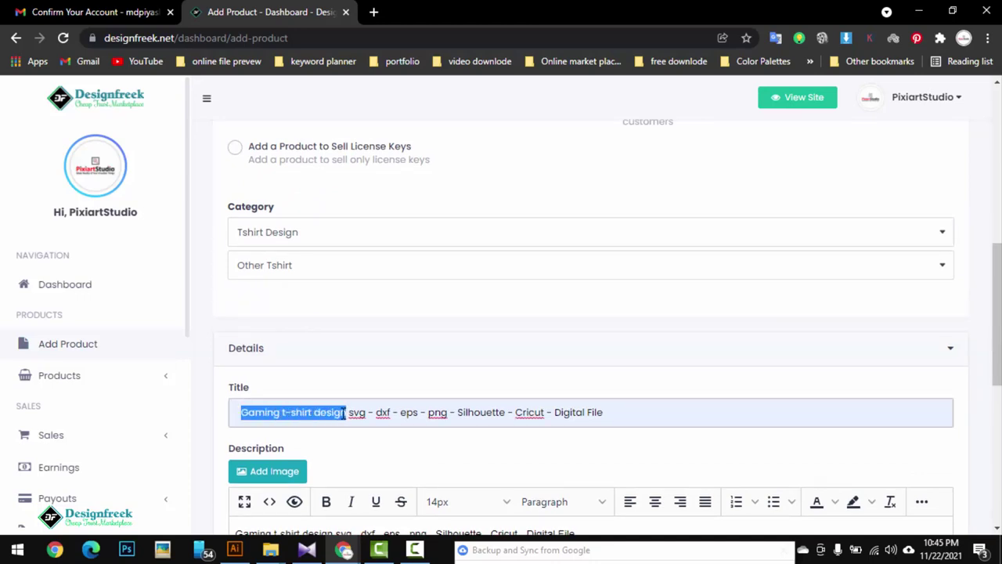
scroll(327, 407, "down", 8)
left_click(297, 313)
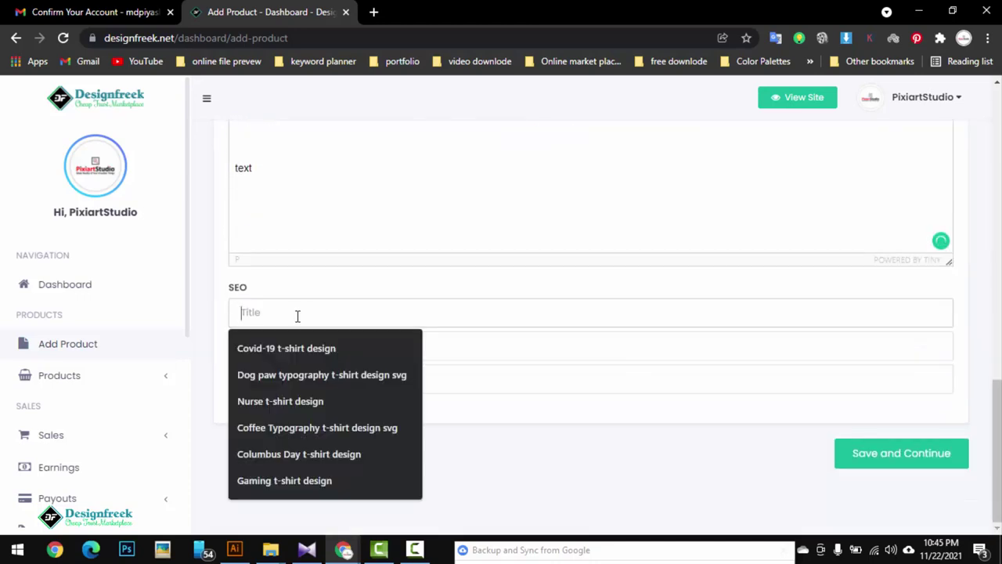
key("ctrl+v")
left_click(423, 347)
Autofill the SEO description and gaming-shirt keywords, then save and continue
left_click(378, 381)
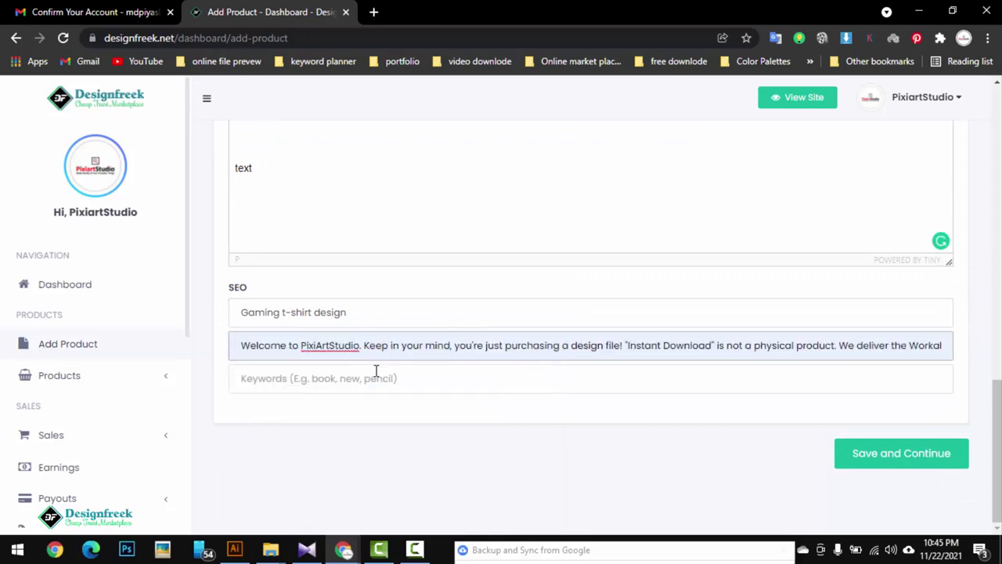
left_click(376, 377)
left_click(354, 339)
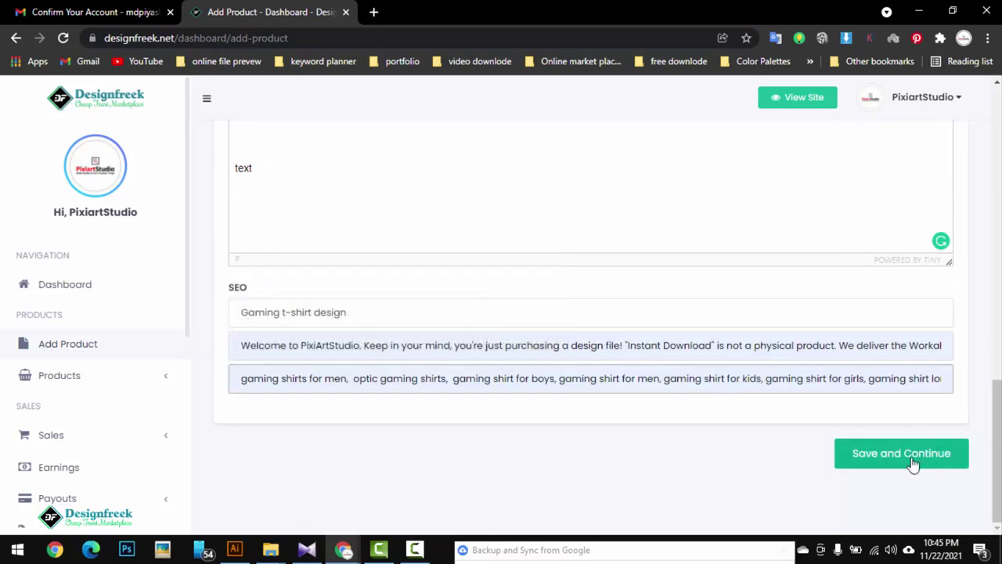
left_click(913, 462)
Dismiss the Backup and Sync pop-up over the loading form
scroll(436, 315, "up", 10)
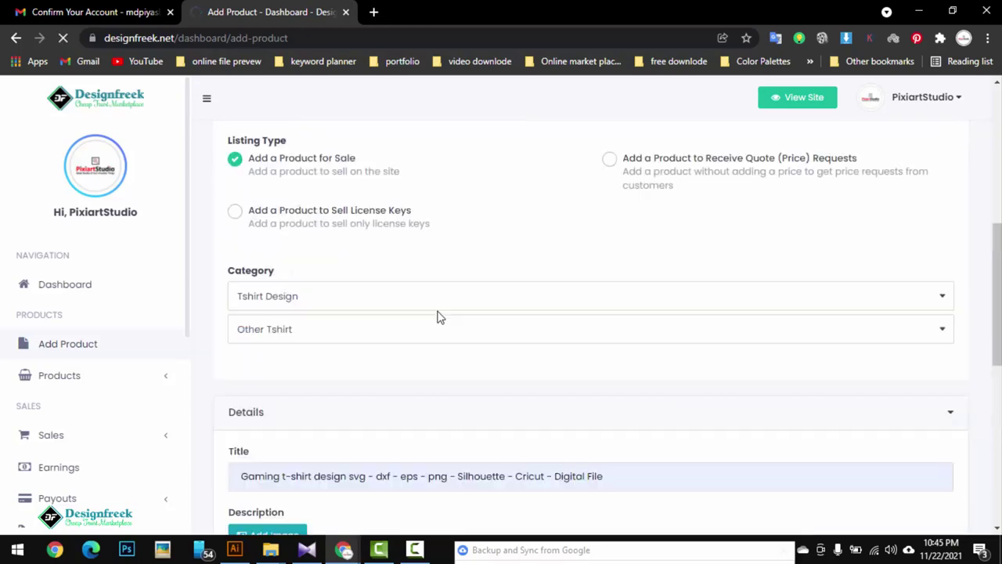
scroll(436, 313, "up", 1)
scroll(436, 310, "up", 3)
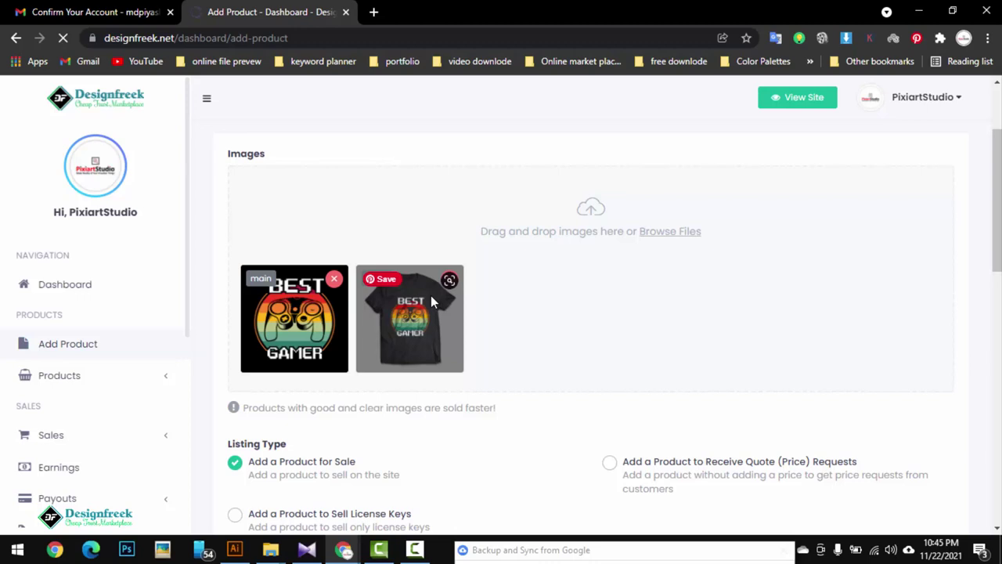
scroll(431, 294, "up", 1)
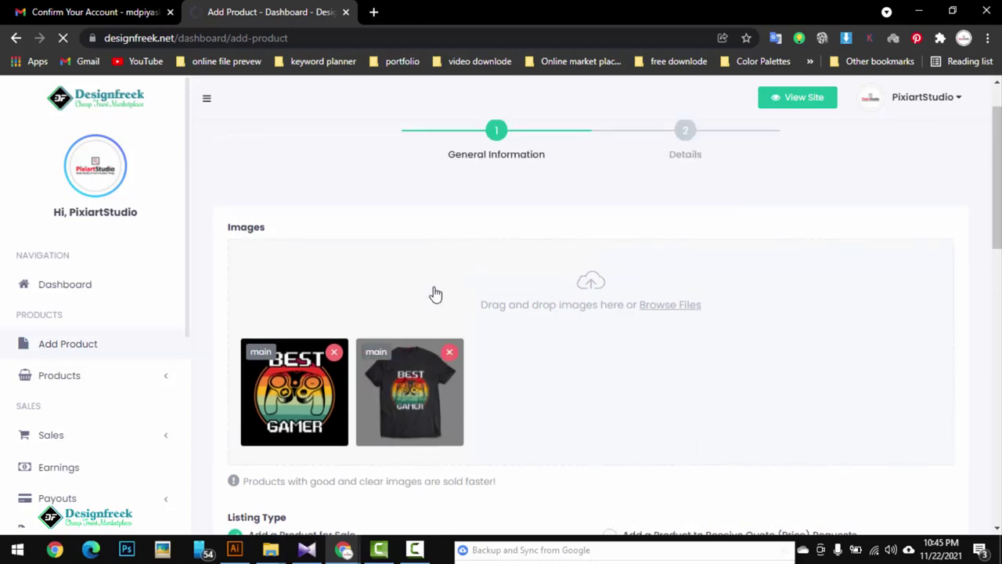
scroll(434, 294, "up", 1)
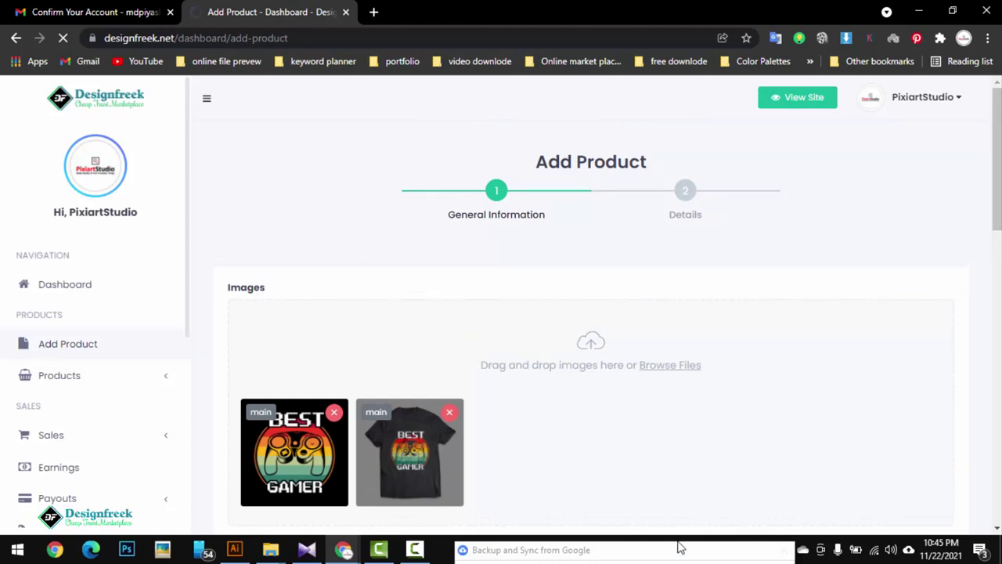
left_click_drag(680, 548, 609, 244)
left_click(675, 347)
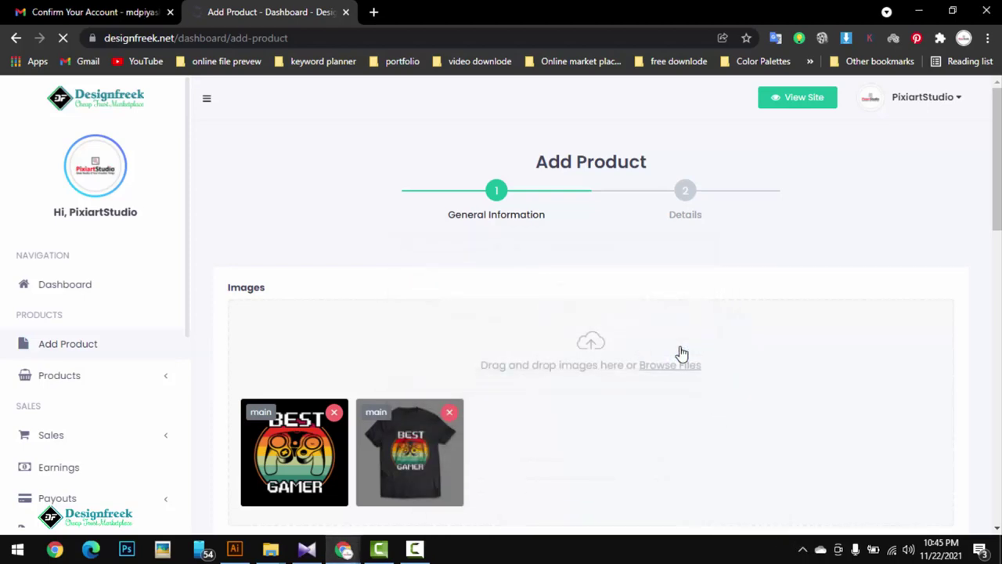
Check the saved form still holds both images, the for-sale type and Tshirt Design category
scroll(496, 392, "down", 5)
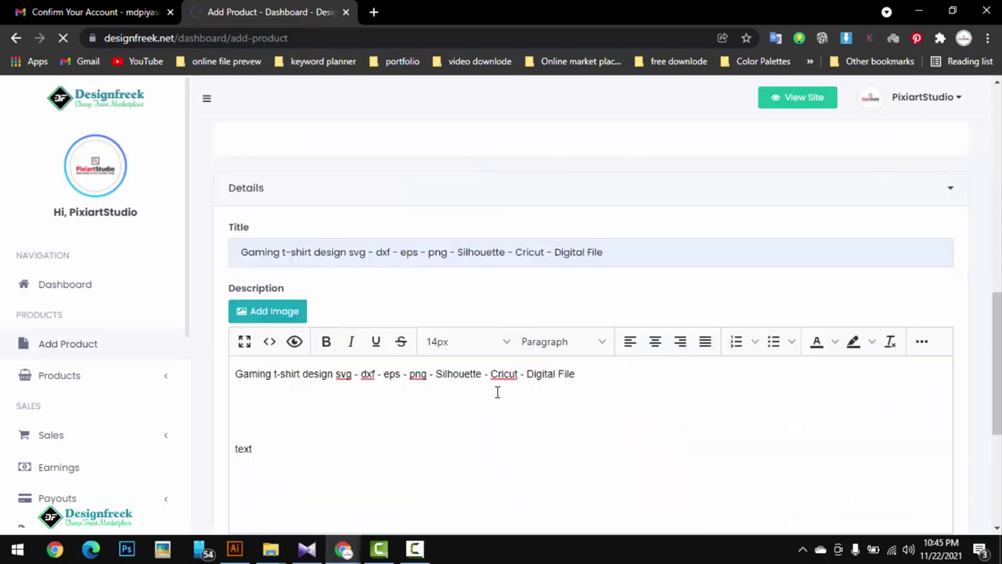
scroll(496, 393, "down", 4)
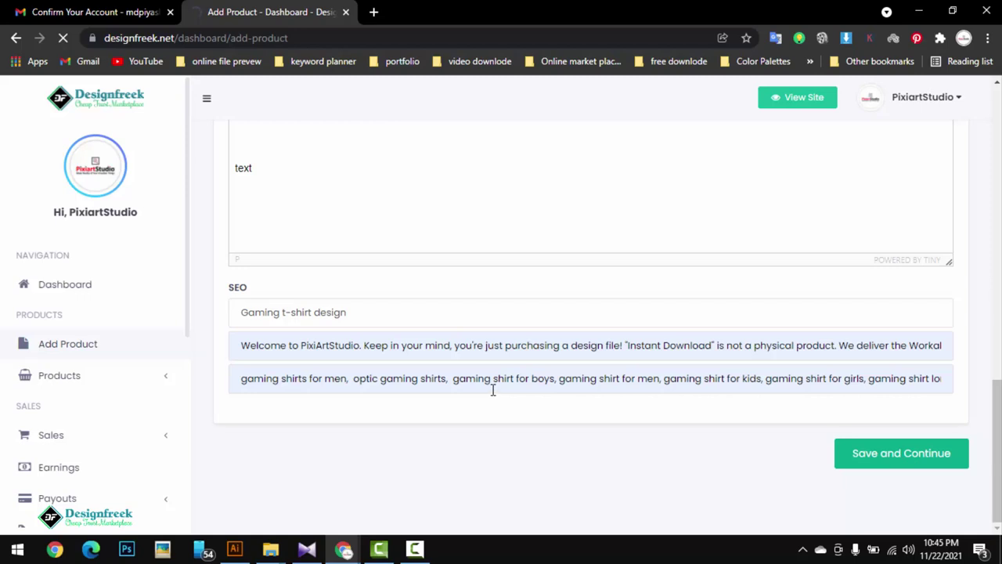
scroll(489, 382, "up", 3)
scroll(488, 381, "up", 1)
scroll(487, 381, "up", 2)
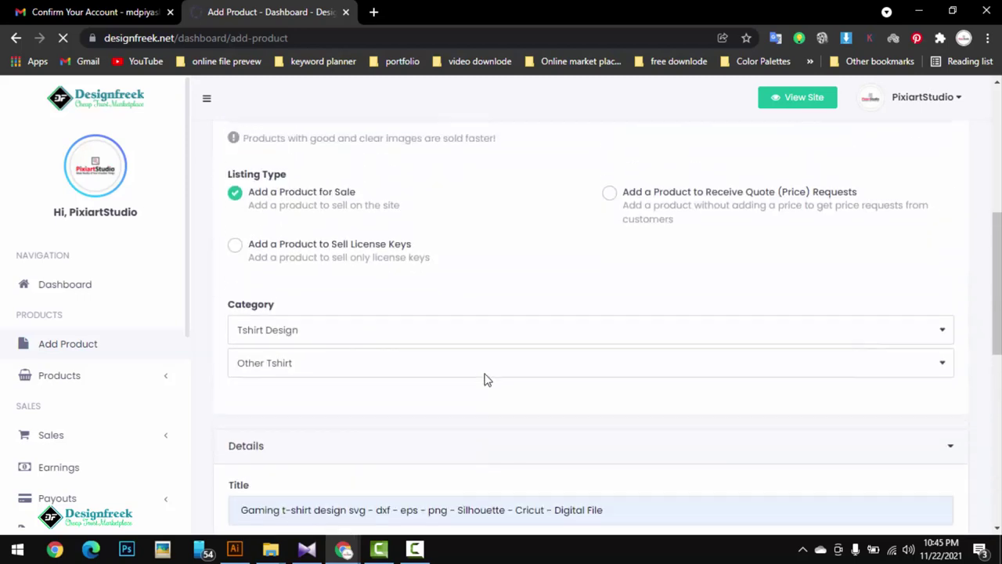
scroll(485, 380, "up", 3)
scroll(484, 380, "up", 2)
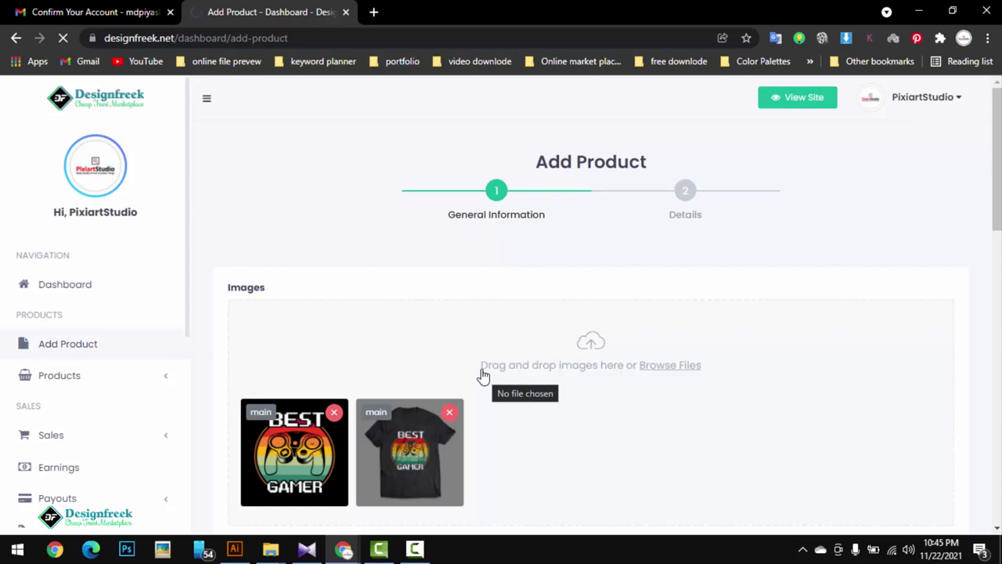
scroll(413, 465, "down", 1)
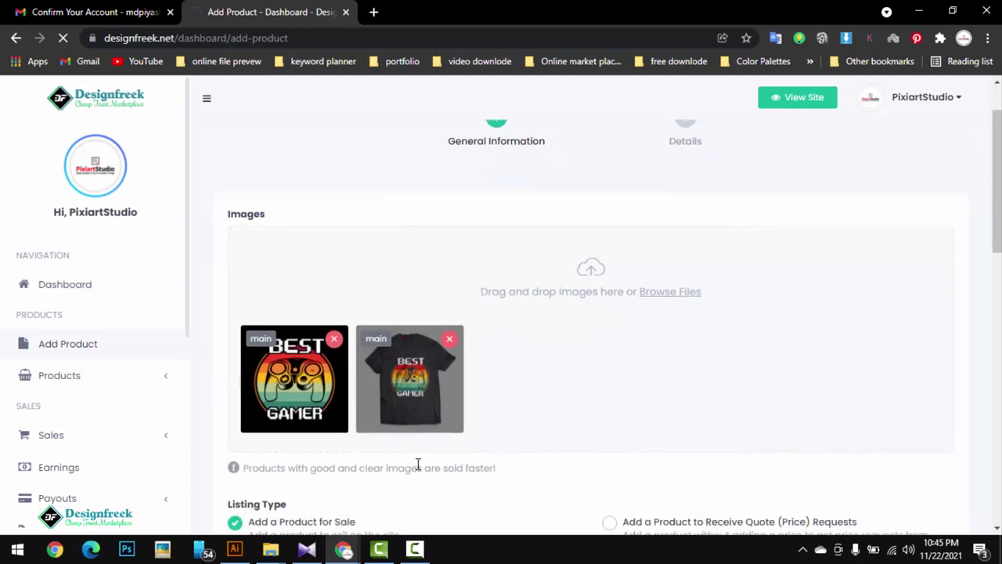
left_click(416, 549)
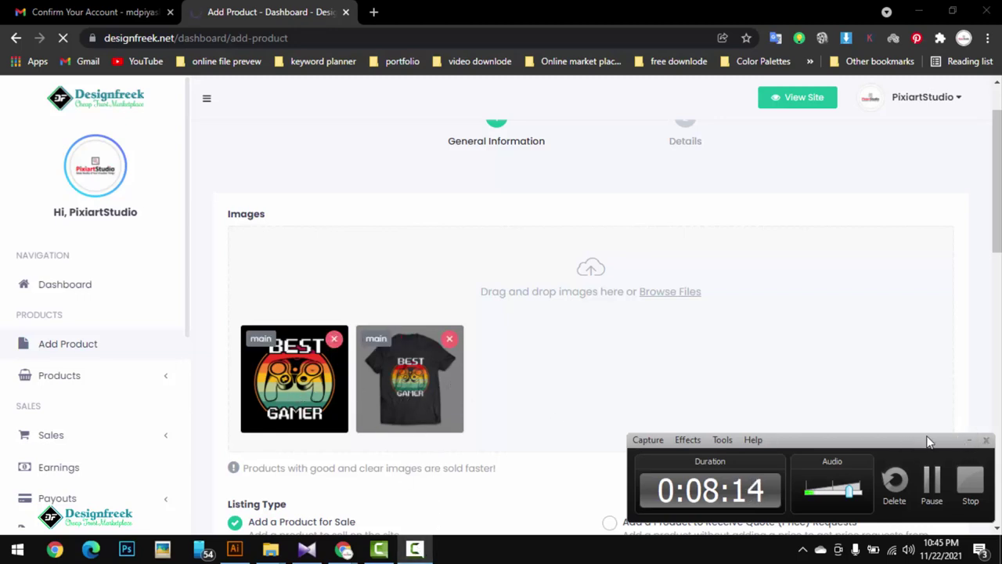
Open the Digital Files picker on the Details step, then close it without choosing
left_click(969, 440)
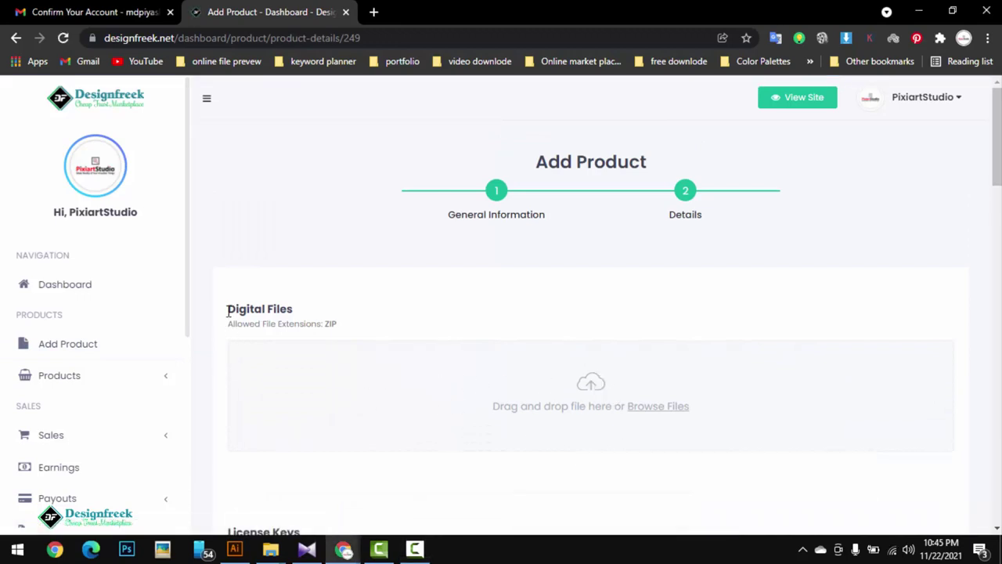
left_click_drag(227, 311, 297, 313)
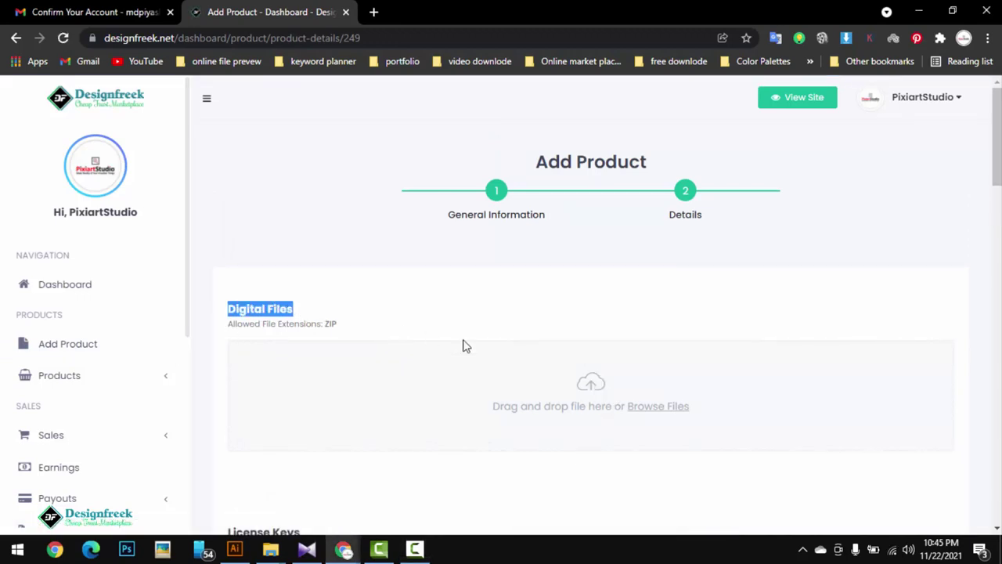
left_click(647, 405)
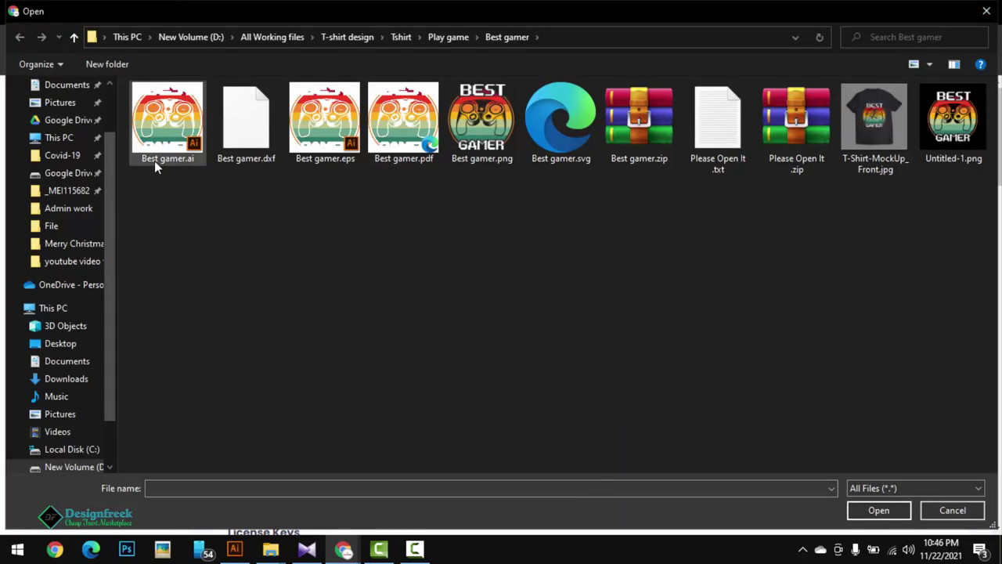
left_click(979, 12)
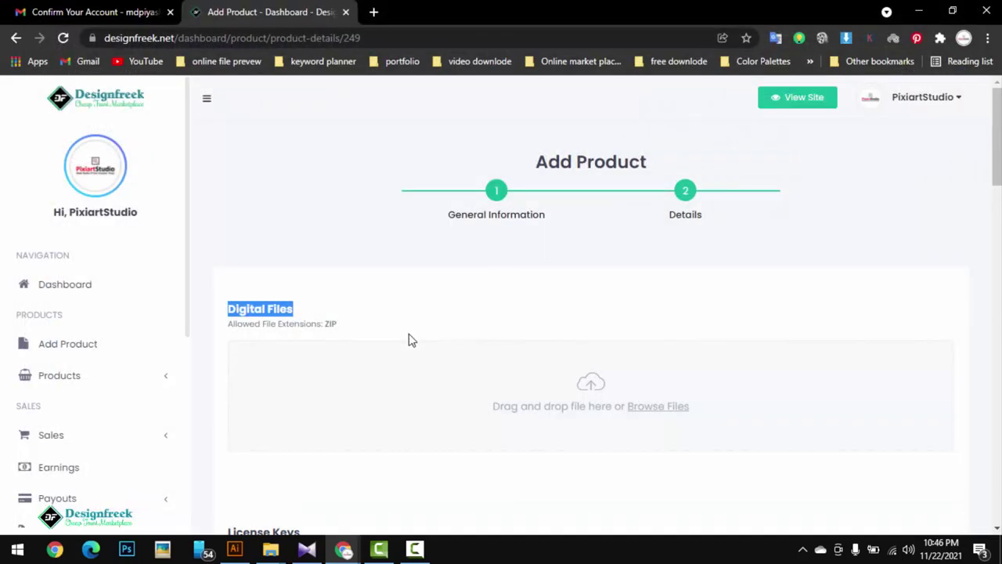
left_click(258, 308)
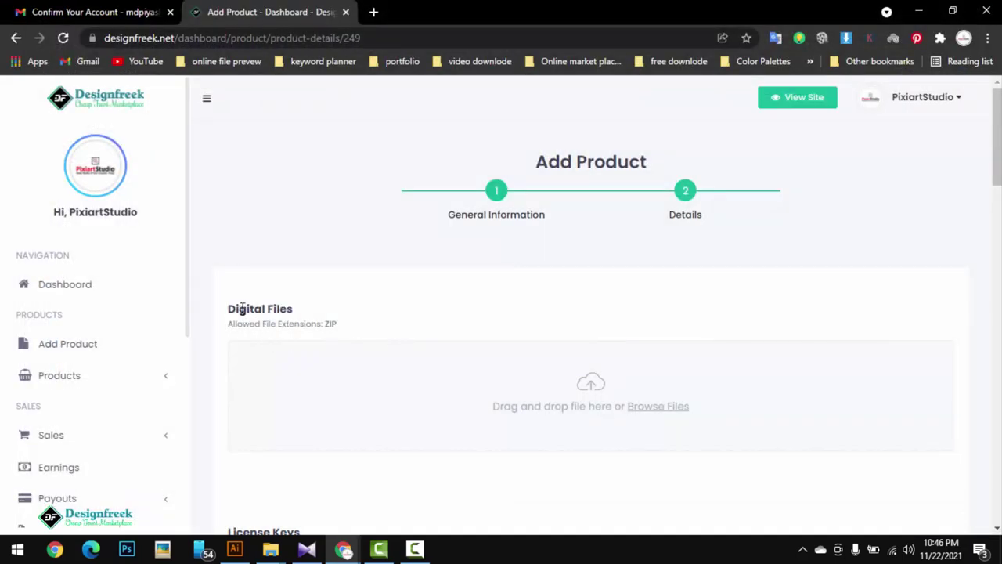
Browse the Best gamer folder's ai, dxf, eps, pdf, png, svg and zip files
left_click(647, 406)
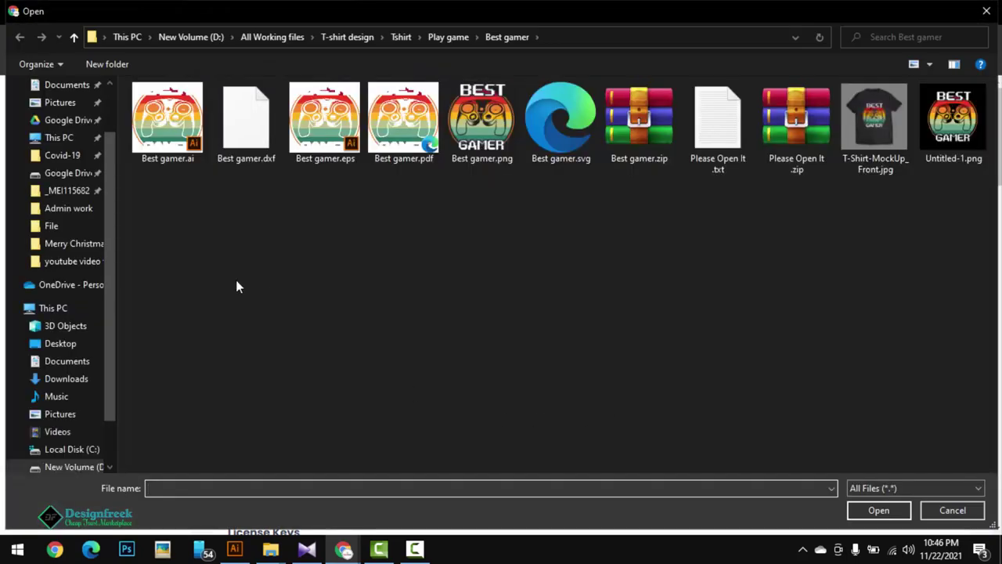
left_click(168, 160)
left_click(259, 159)
left_click(322, 159)
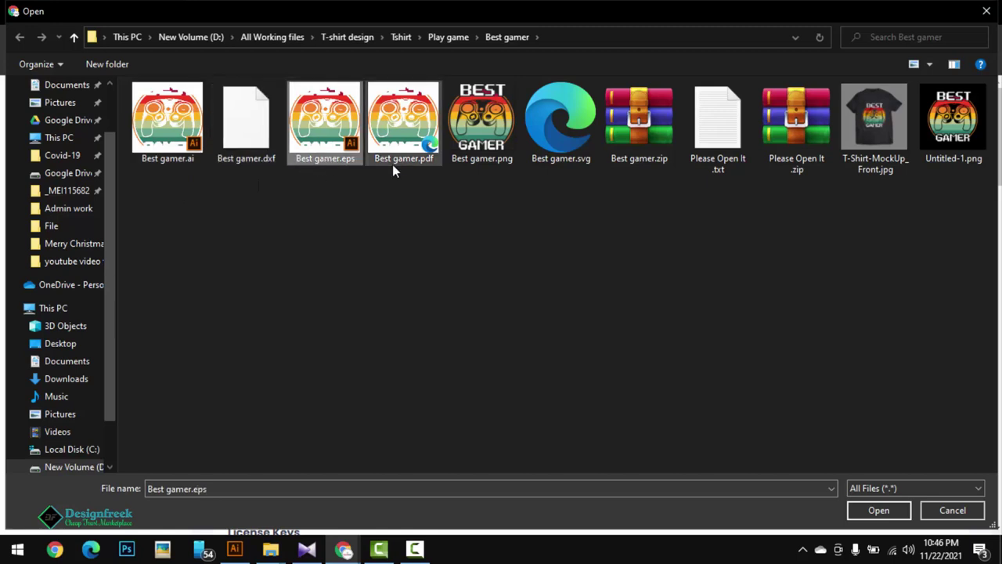
left_click(399, 166)
left_click(465, 156)
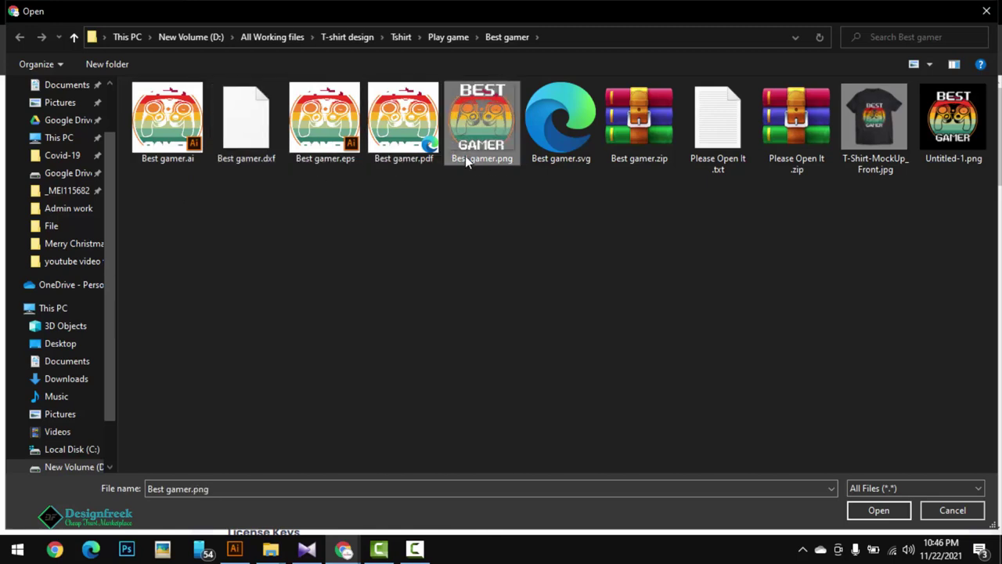
left_click(547, 160)
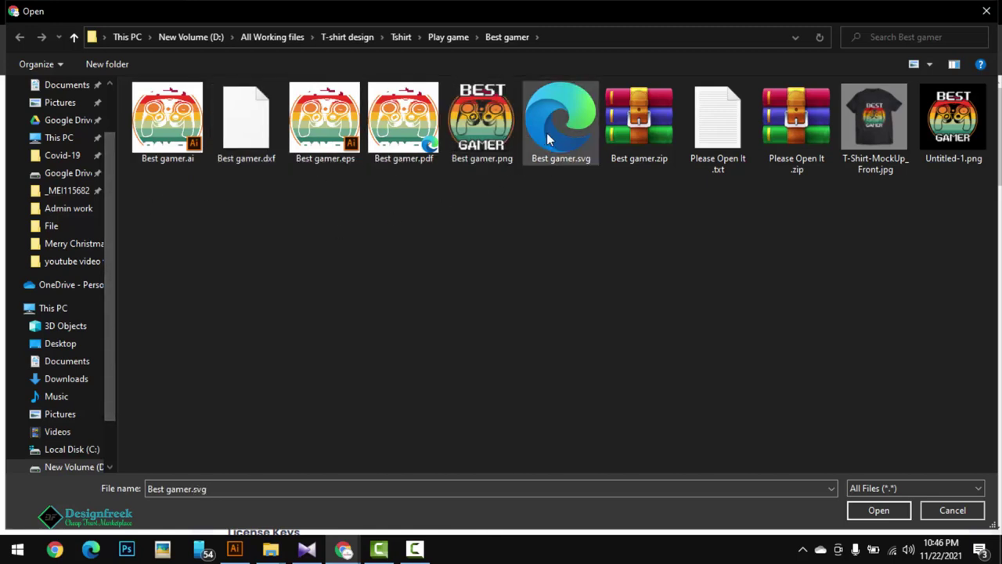
left_click(173, 146)
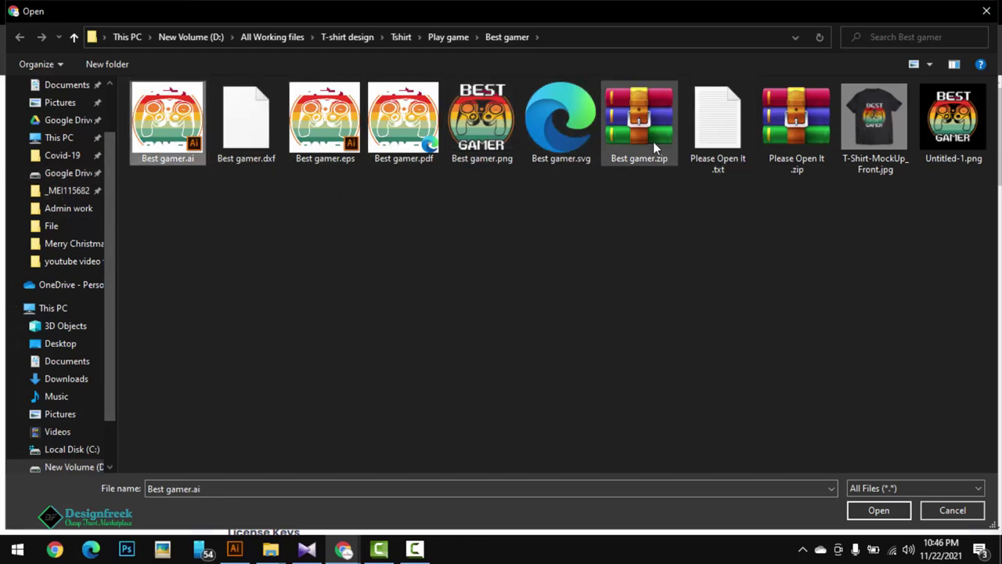
left_click(638, 149)
mouse_move(635, 141)
left_mouse_down()
mouse_move(636, 192)
mouse_move(638, 160)
left_mouse_up()
Attach Please Open It .txt as the digital file; after rejection, reselect it in the picker
left_click(711, 143)
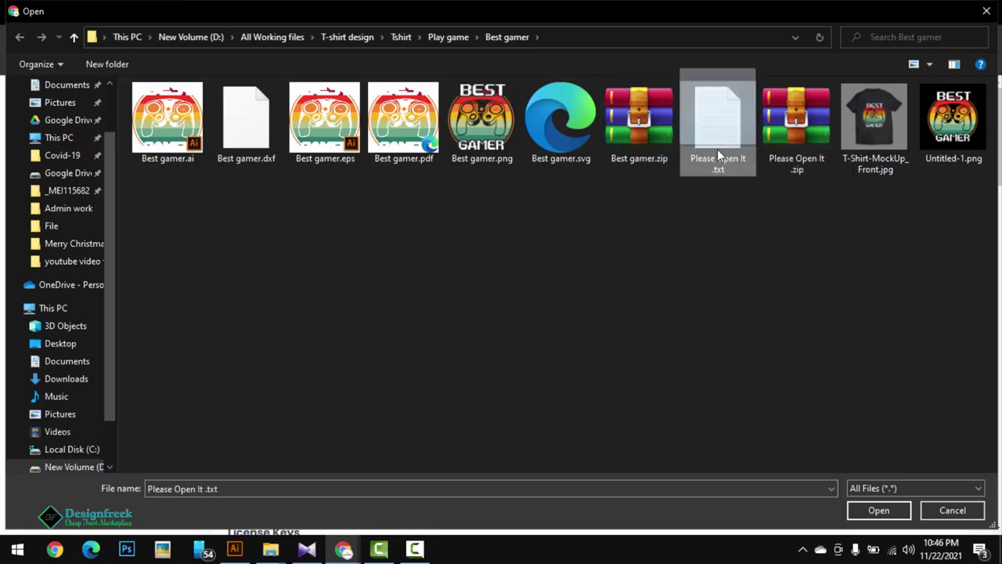
double_click(714, 149)
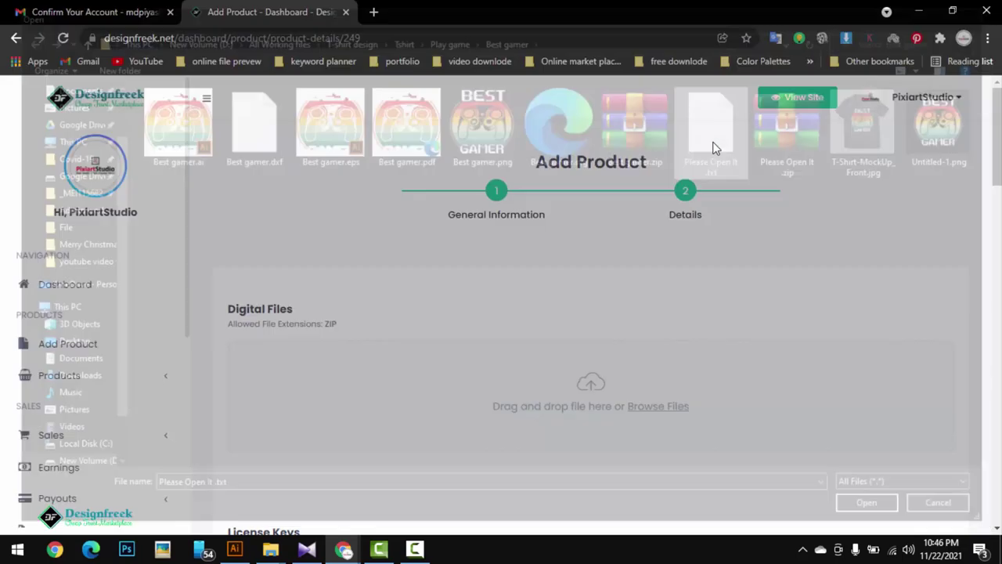
left_click(654, 415)
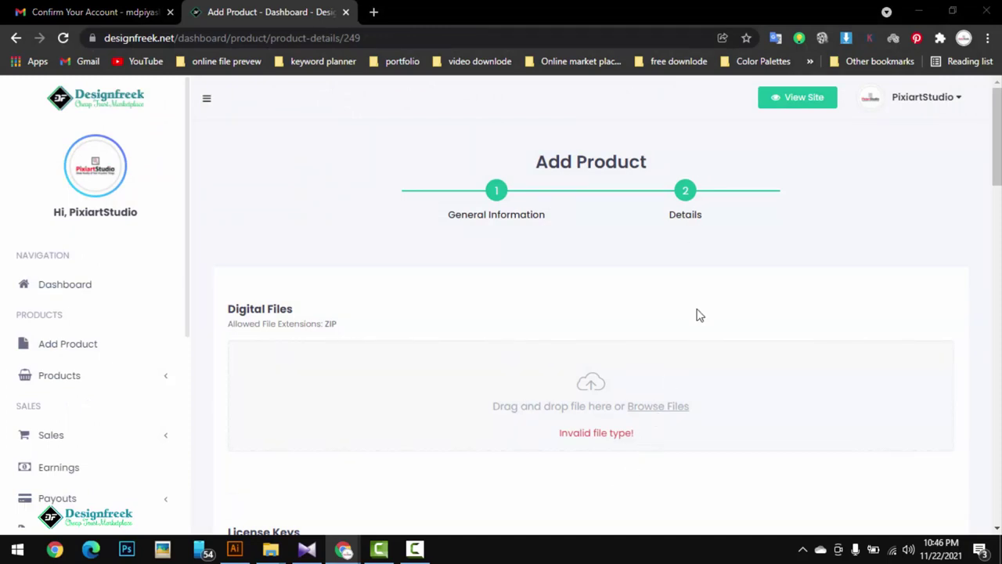
left_click(699, 149)
Open the Please Open It .txt note and review its SKU label and Google Drive download link
right_click(698, 146)
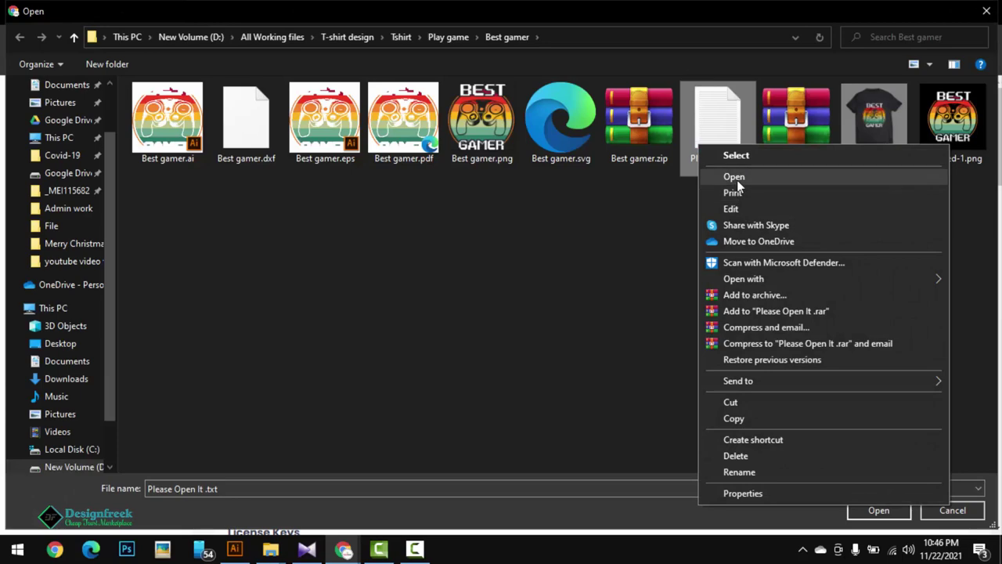
left_click(737, 178)
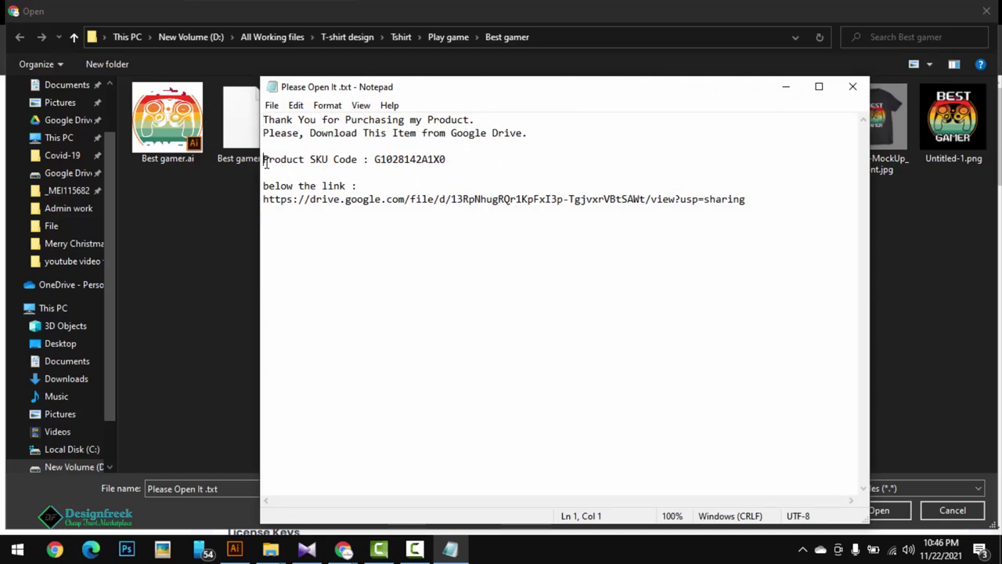
left_click_drag(265, 161, 449, 159)
left_click_drag(264, 188, 357, 188)
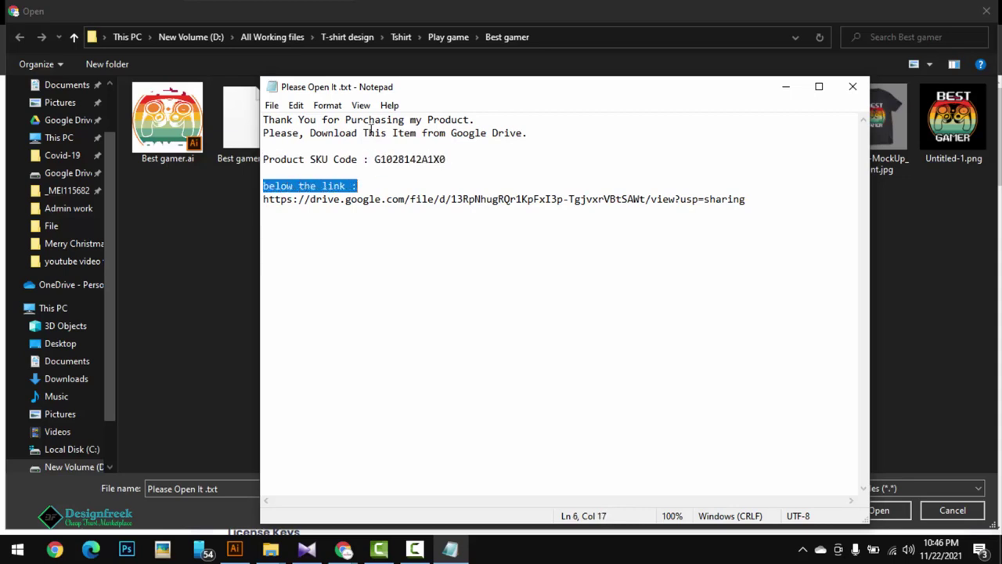
left_click_drag(409, 102, 403, 231)
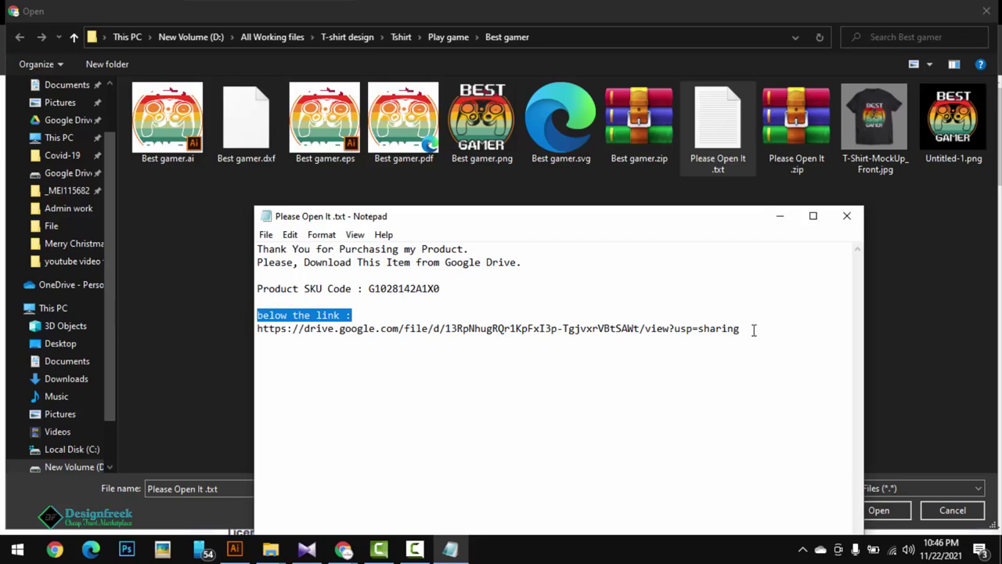
left_click_drag(753, 329, 259, 341)
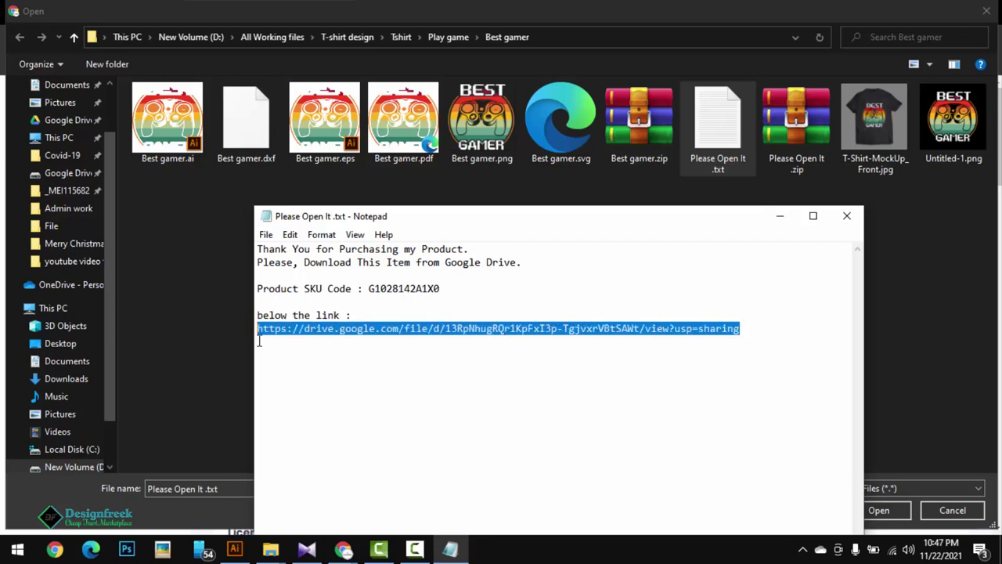
Close the note and cancel the file picker without attaching anything
left_click(849, 216)
left_click_drag(713, 175, 721, 167)
left_click(802, 156)
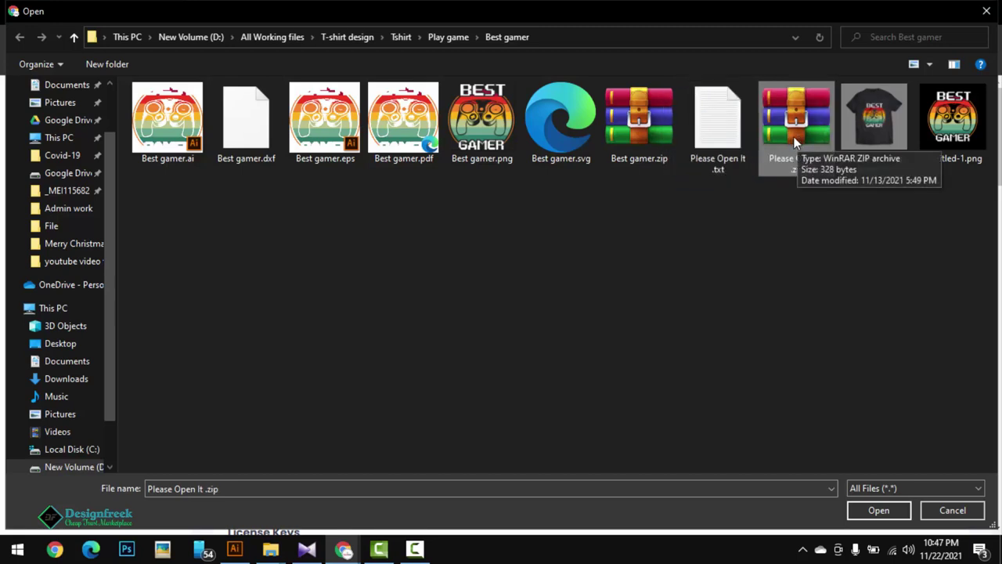
left_click(953, 509)
List AI, EPS, SVG, DXF, PNG, PDF as the included file types
scroll(587, 337, "down", 2)
scroll(508, 372, "down", 2)
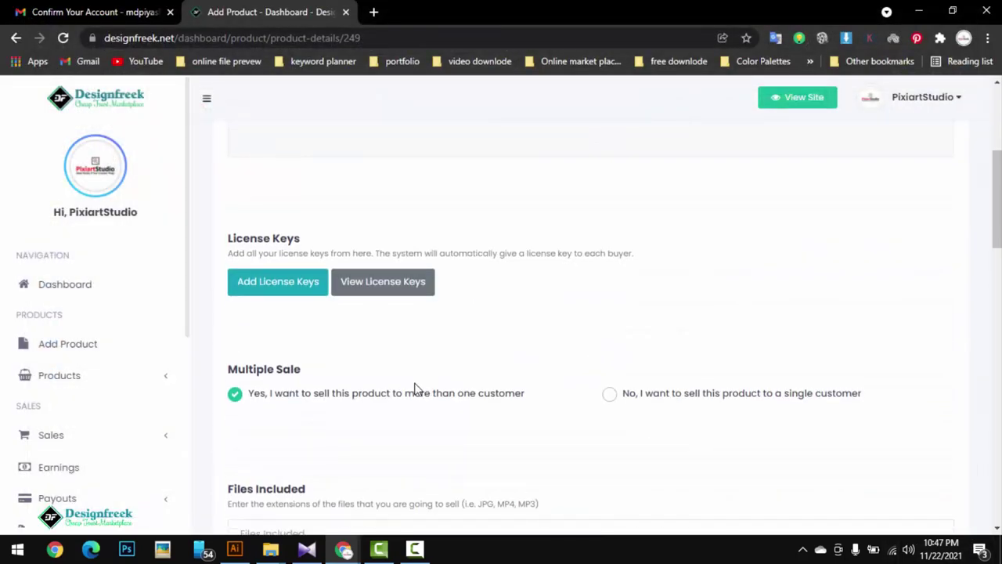
scroll(404, 360, "down", 2)
scroll(327, 324, "down", 1)
left_click(324, 317)
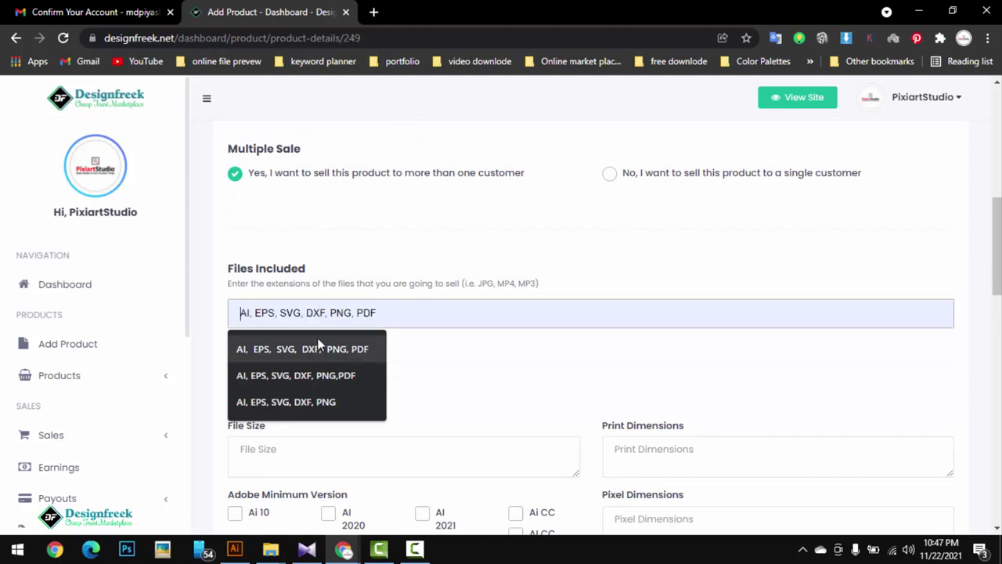
left_click(317, 349)
Upload Please Open It .zip as the product's digital download file
scroll(335, 306, "down", 2)
scroll(568, 298, "up", 4)
scroll(569, 297, "up", 4)
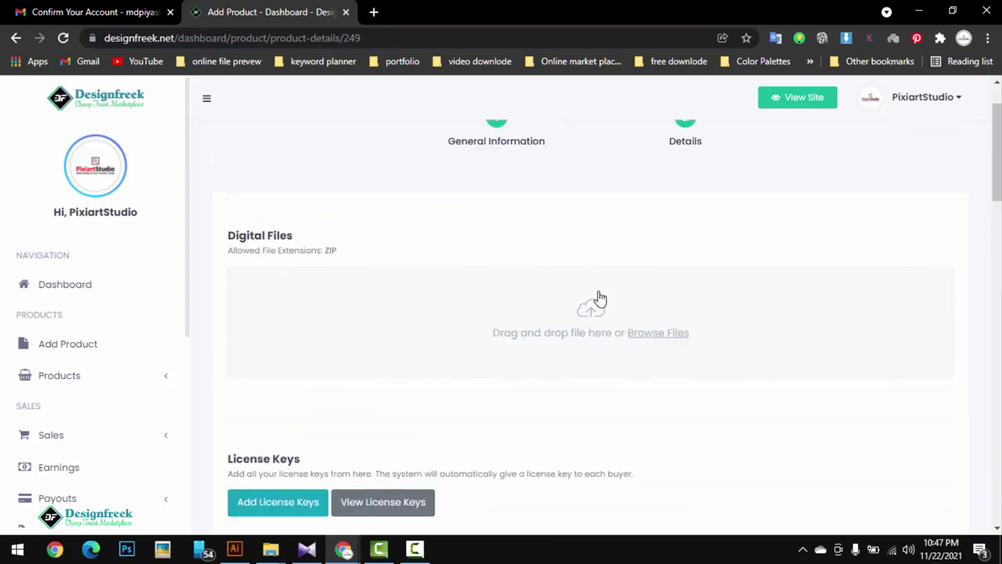
left_click(655, 335)
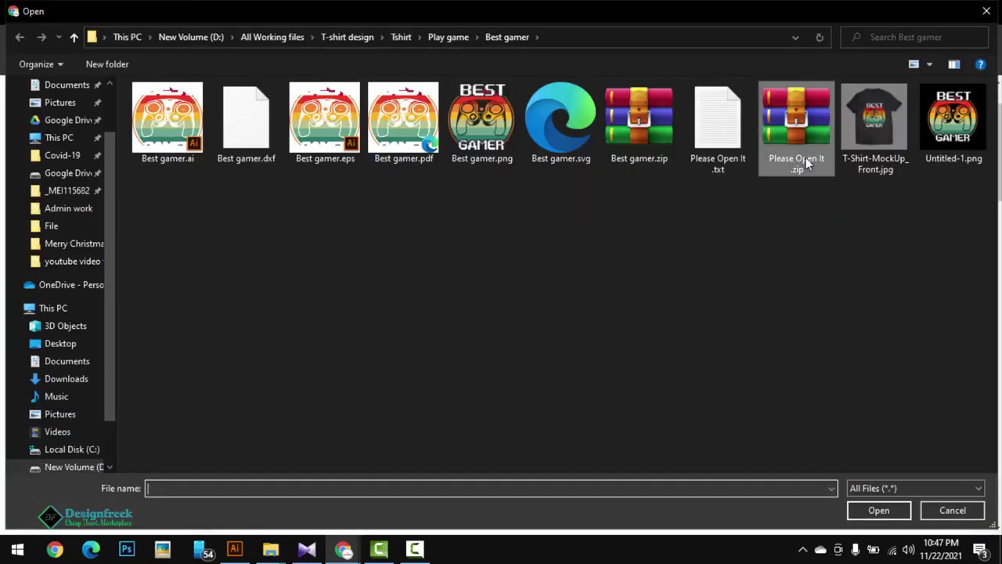
double_click(795, 133)
scroll(368, 384, "down", 2)
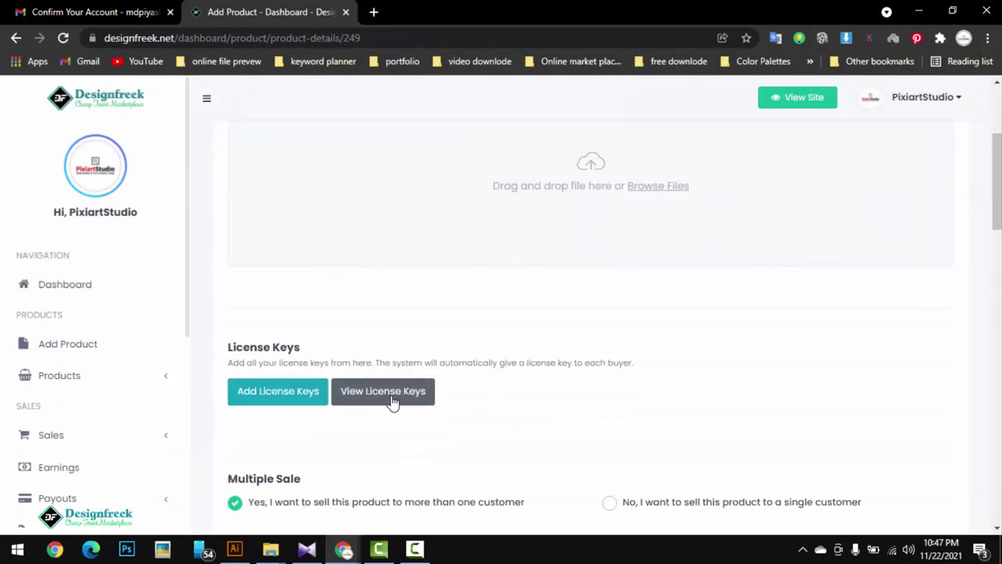
scroll(626, 253, "up", 1)
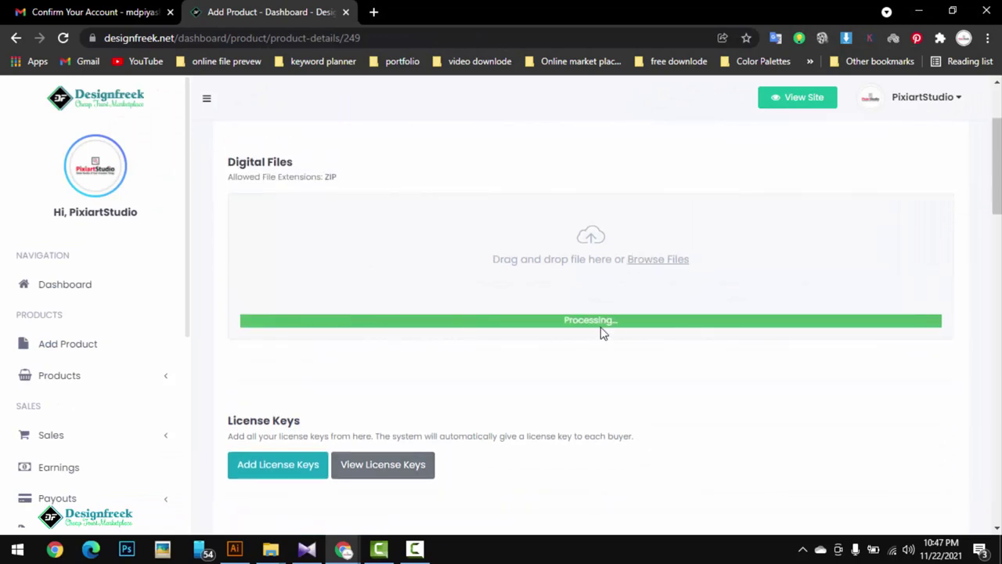
scroll(465, 347, "down", 4)
scroll(382, 365, "down", 2)
scroll(364, 352, "down", 1)
scroll(364, 351, "up", 2)
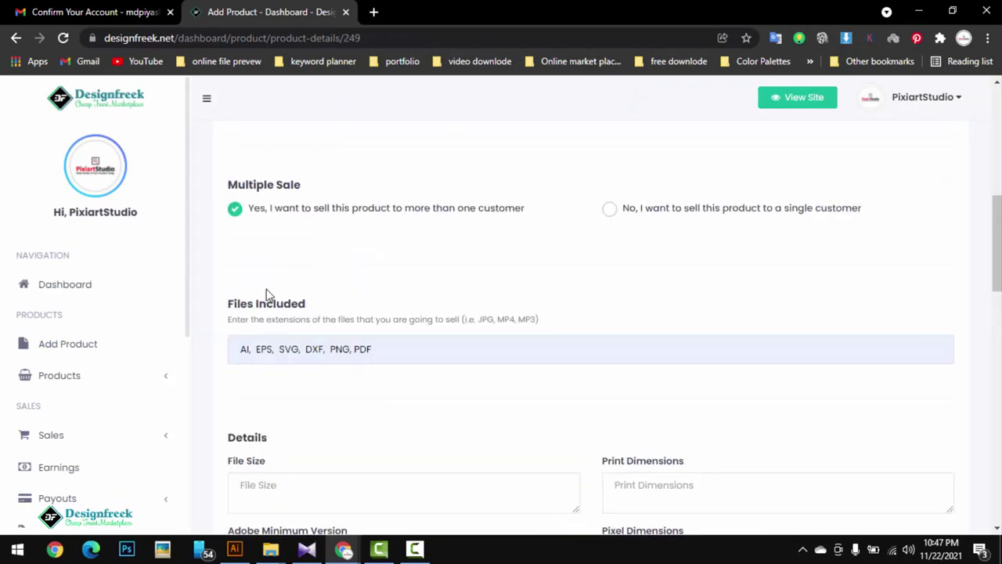
Enter 5 as the file size
scroll(472, 288, "up", 1)
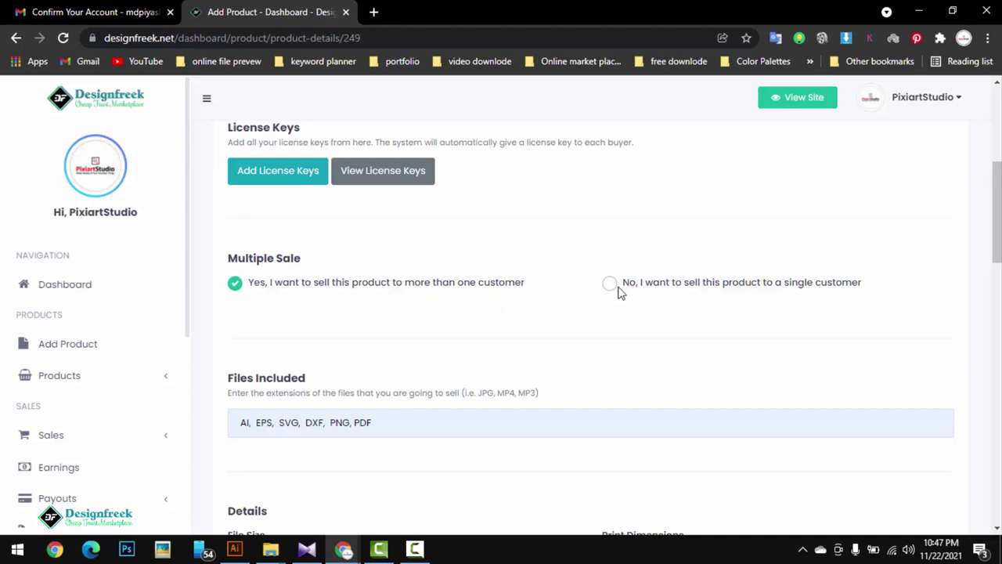
scroll(369, 337, "down", 3)
left_click(348, 342)
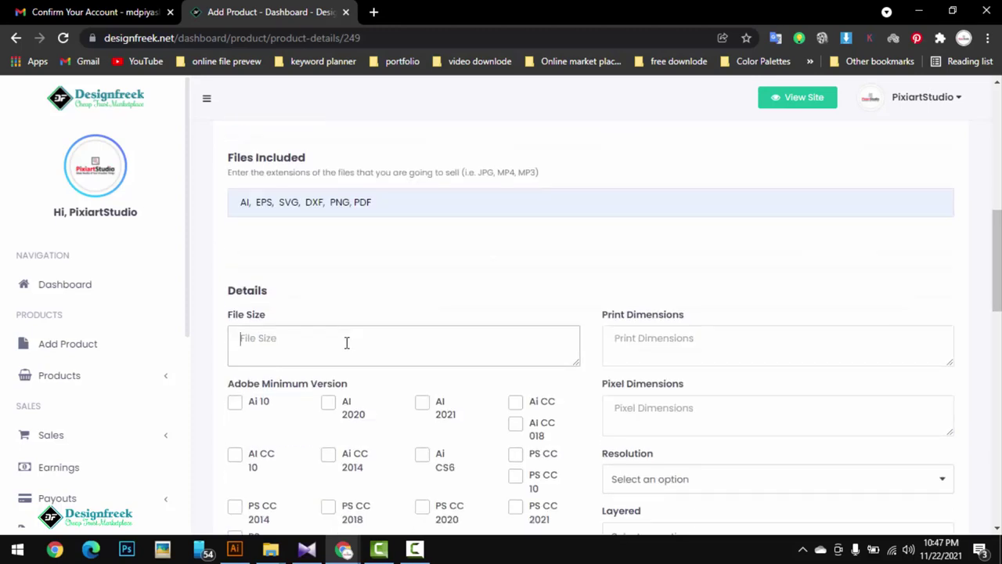
type("5")
scroll(677, 329, "down", 1)
scroll(677, 330, "down", 1)
Set the resolution to 300 Resolution and mark the design as layered YES
left_click(649, 275)
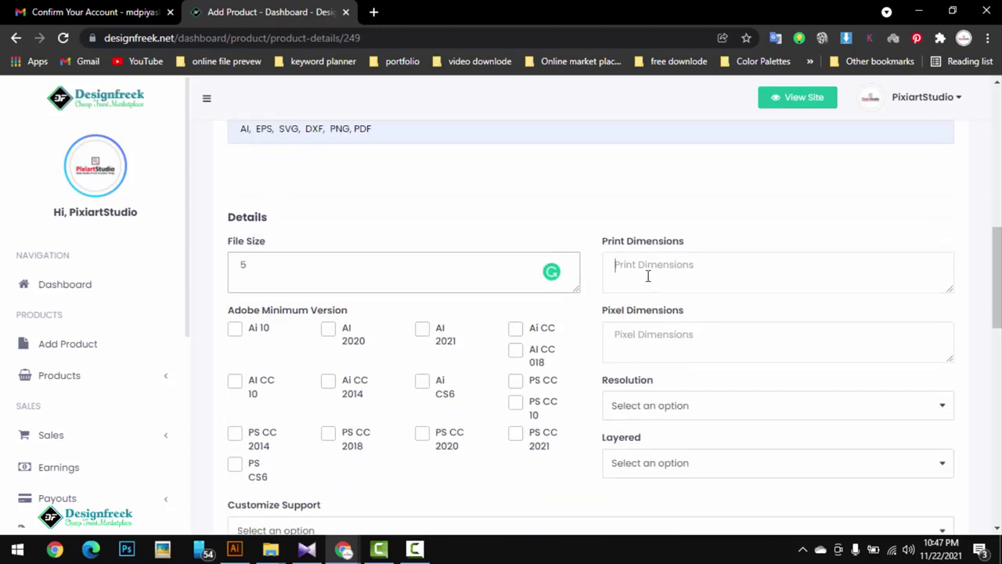
left_click(678, 343)
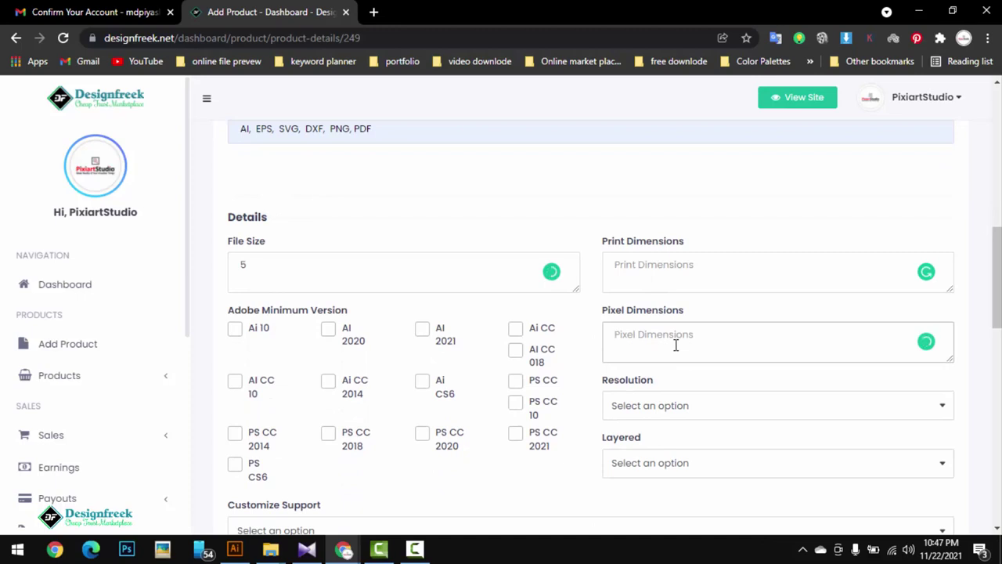
scroll(676, 344, "down", 2)
left_click(672, 342)
left_click(669, 376)
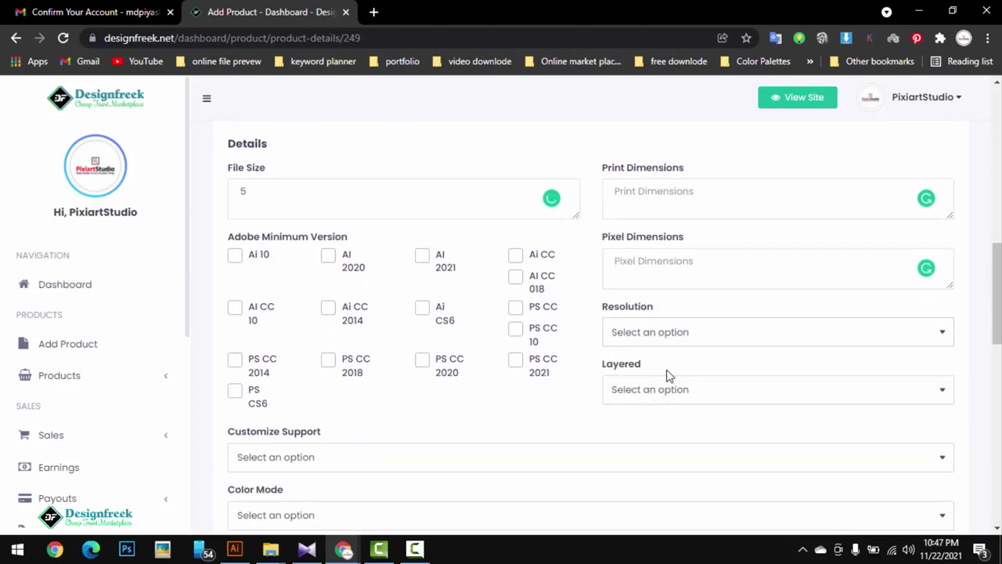
left_click(666, 334)
left_click(664, 371)
left_click(663, 389)
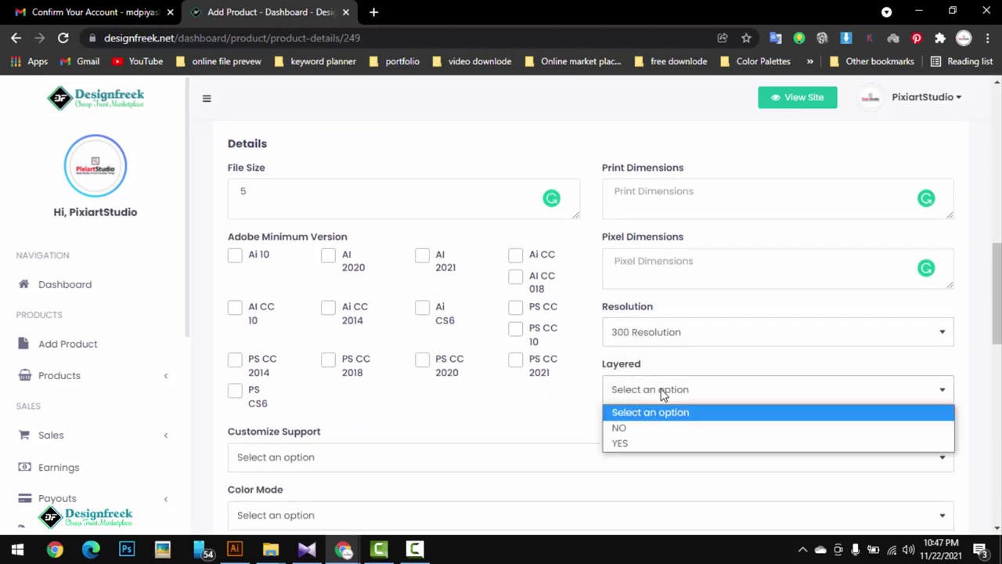
left_click(649, 456)
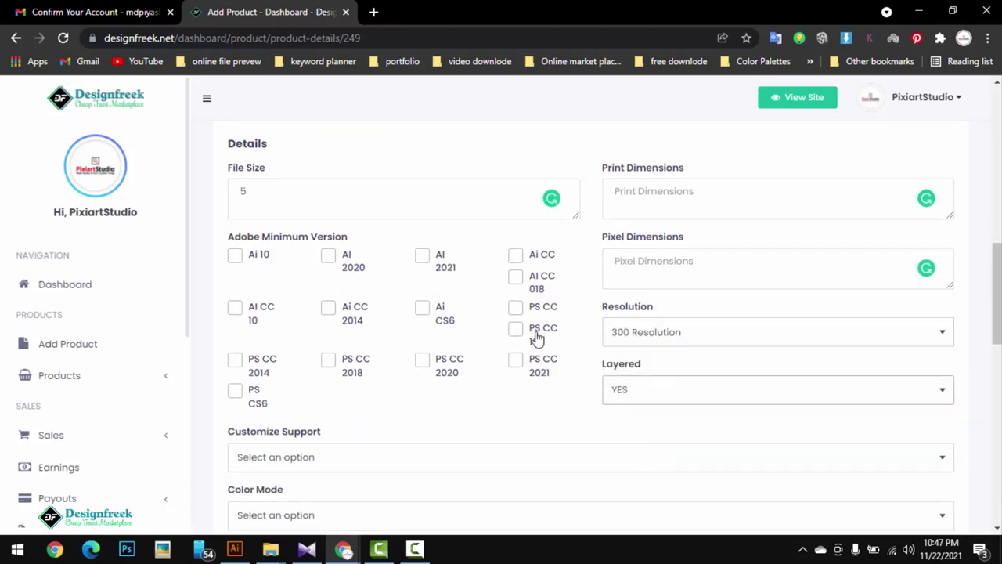
Tick Ai CC, set Customize Support to Conversation and Color Mode to CMYK
left_click(516, 257)
scroll(447, 313, "down", 3)
left_click(382, 238)
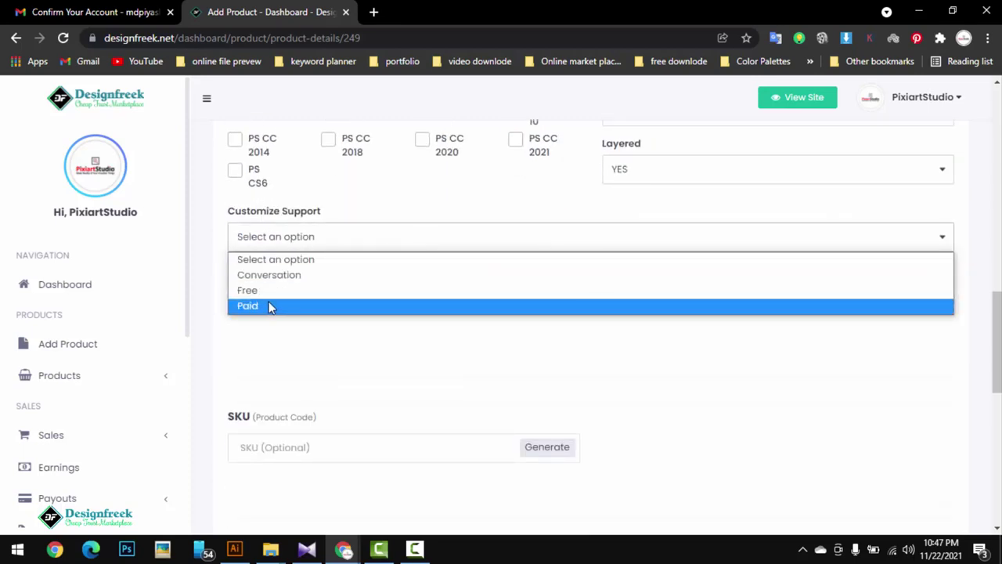
left_click(269, 275)
left_click(335, 296)
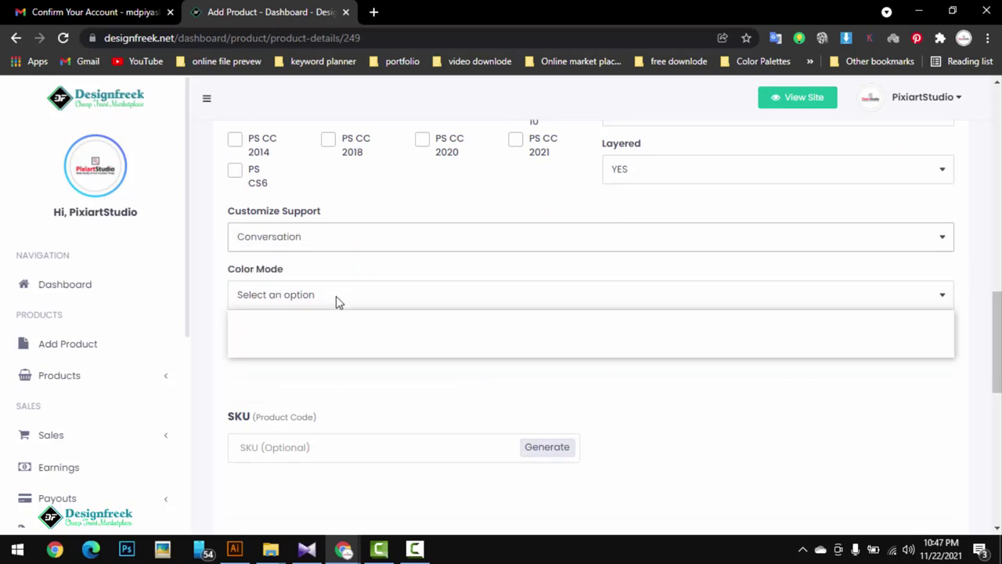
left_click(300, 330)
Generate a SKU product code and select the generated code
scroll(296, 356, "down", 2)
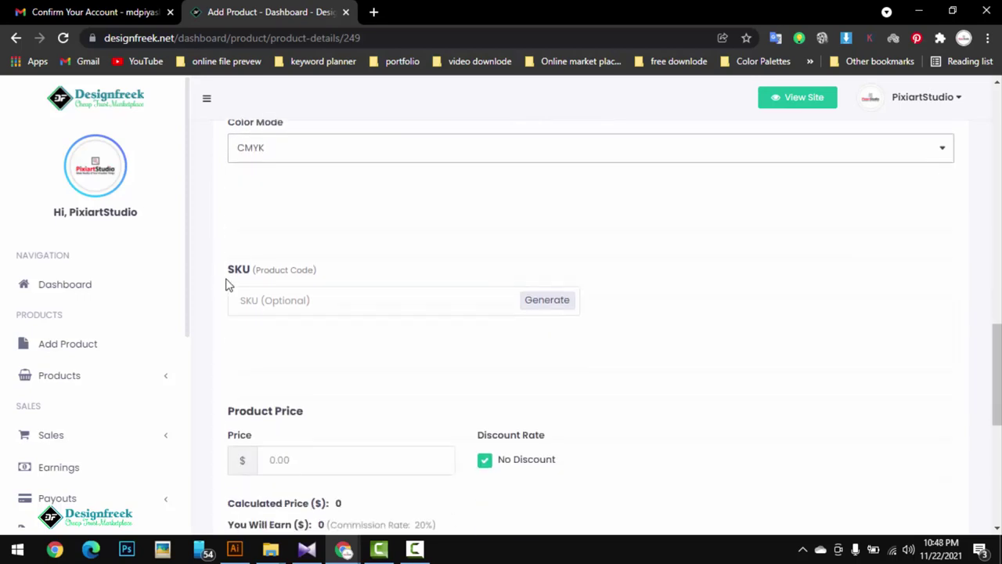
left_click_drag(228, 268, 243, 270)
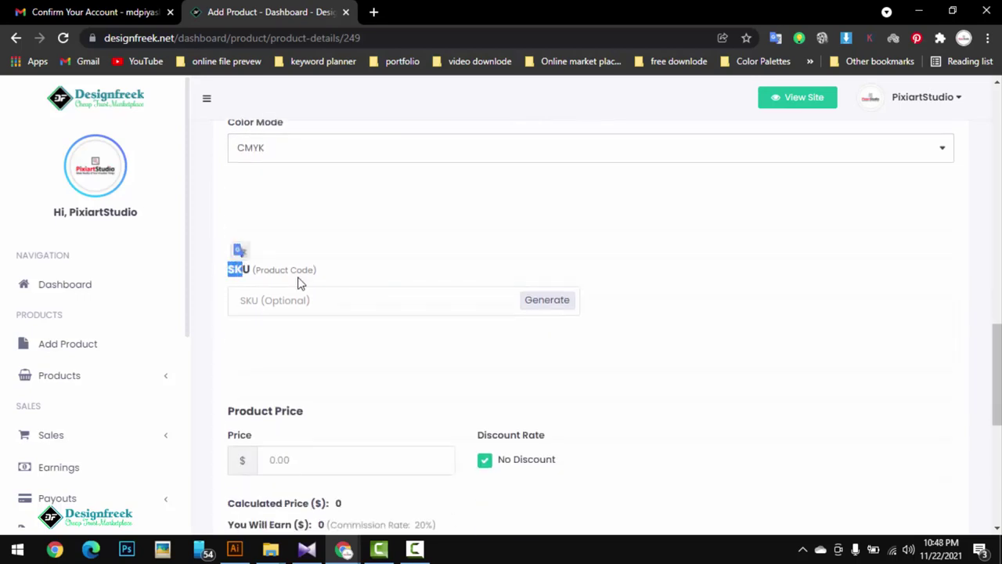
left_click(549, 307)
left_click_drag(321, 300, 235, 298)
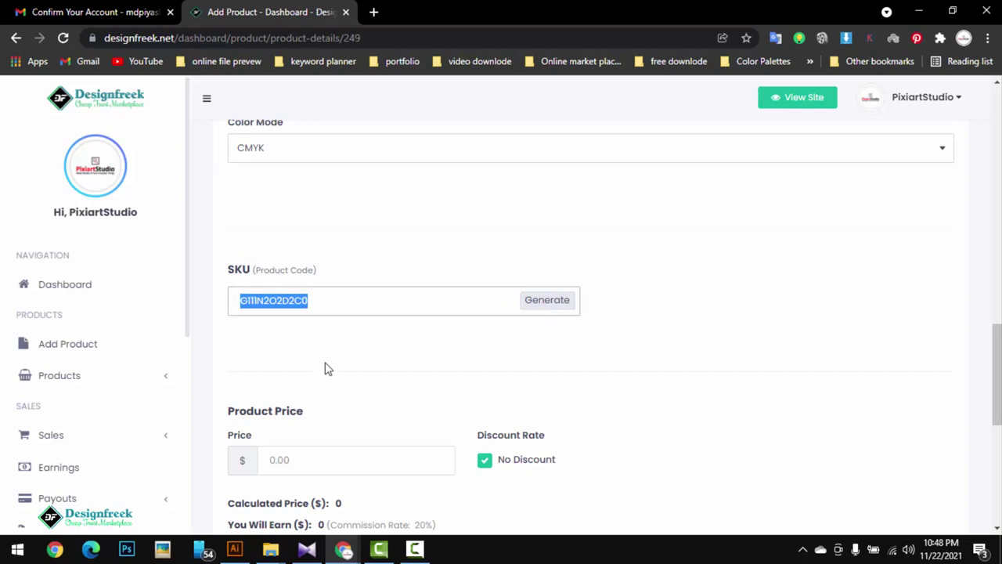
scroll(328, 368, "down", 2)
Accept the Terms & Conditions and set the product price to $5
left_click(305, 313)
scroll(313, 314, "down", 2)
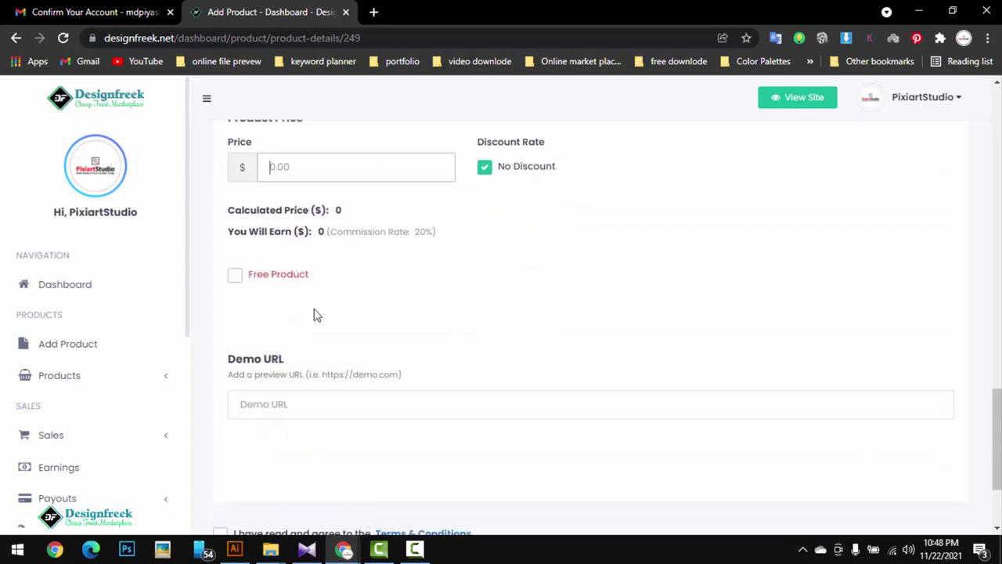
scroll(329, 380, "down", 2)
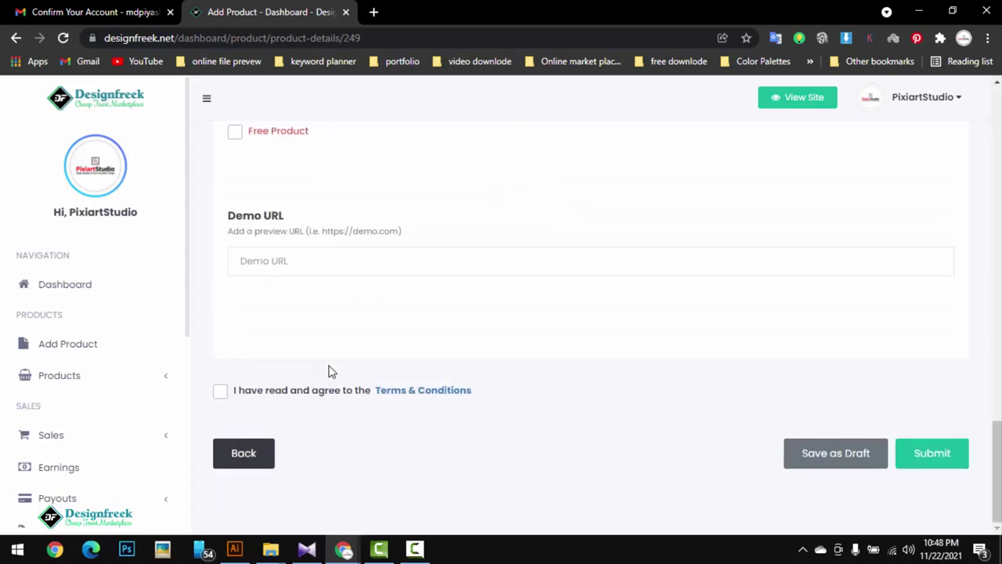
left_click(294, 400)
scroll(297, 368, "up", 4)
left_click(300, 319)
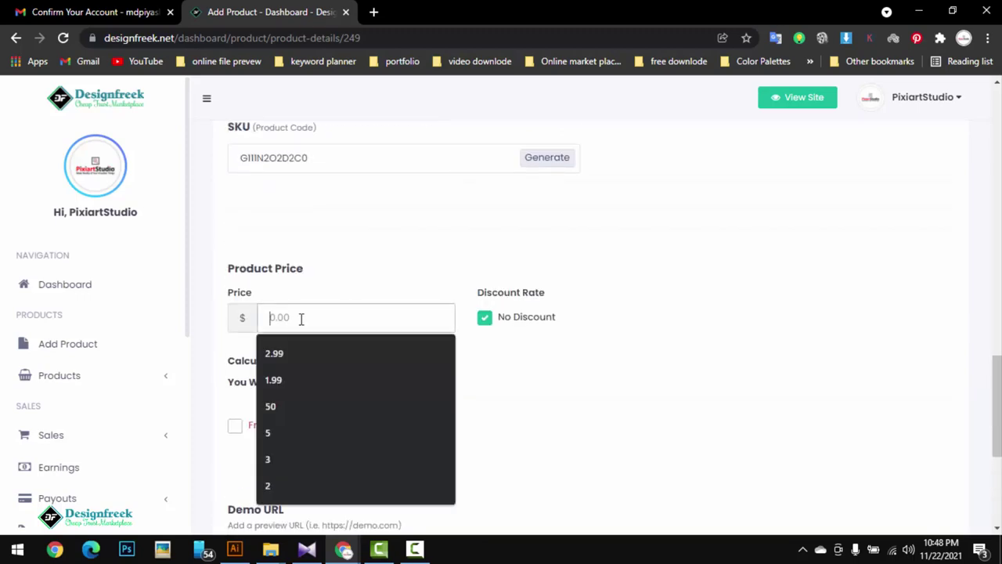
type("5")
left_click(367, 350)
Scroll through the Add Product form to check the SKU, price and included files
scroll(423, 368, "down", 1)
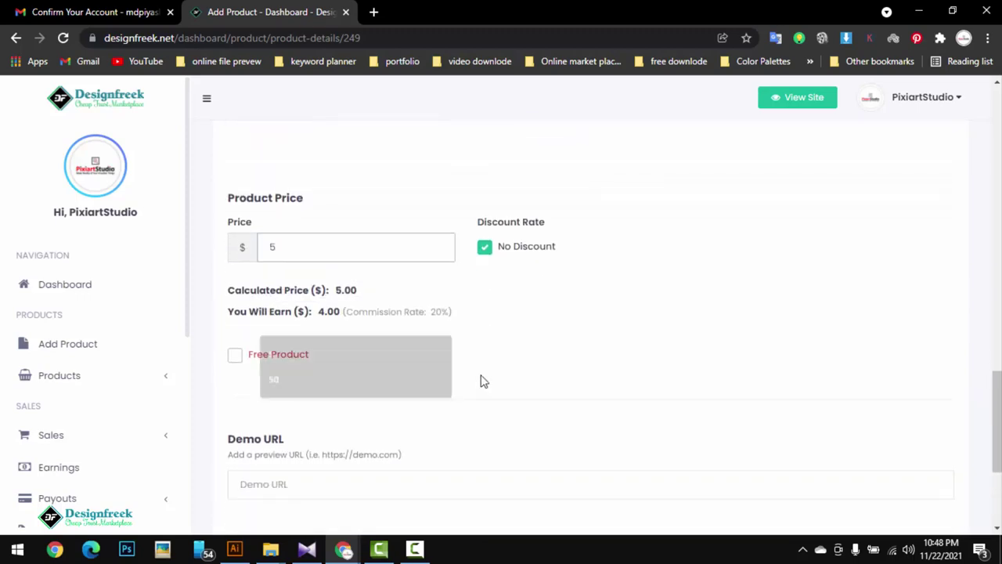
scroll(441, 408, "down", 3)
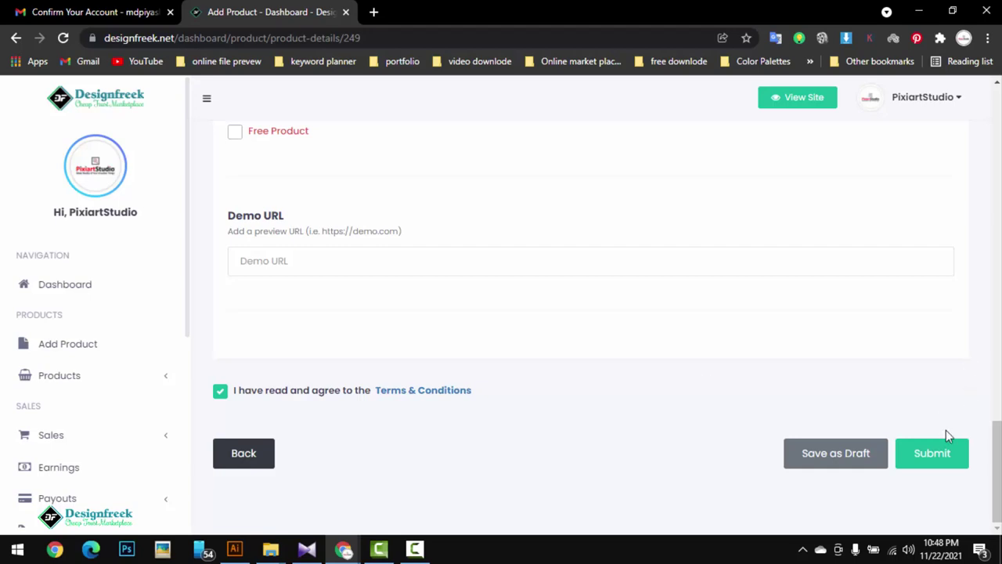
scroll(313, 376, "up", 3)
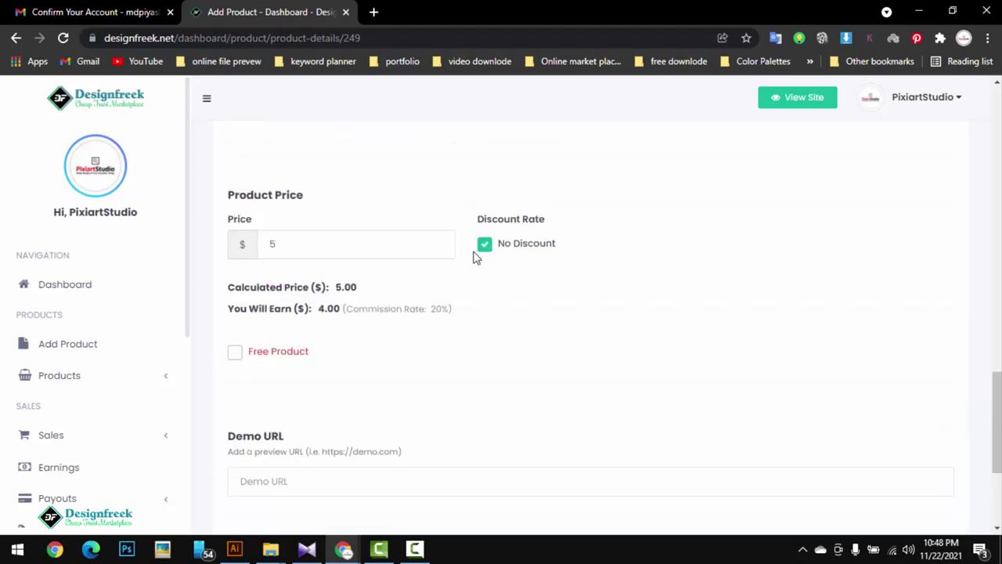
scroll(428, 269, "up", 3)
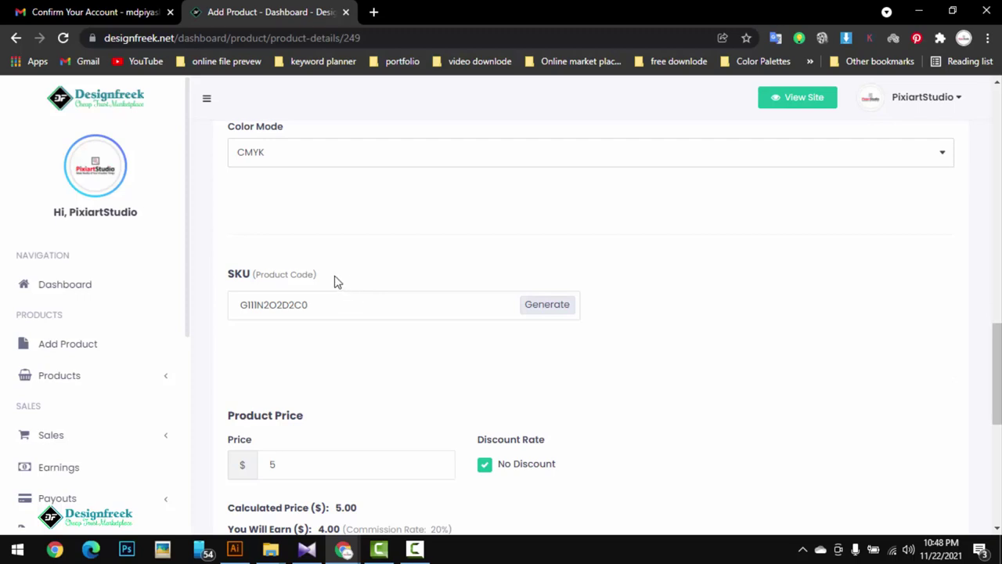
scroll(496, 262, "up", 3)
scroll(496, 262, "up", 4)
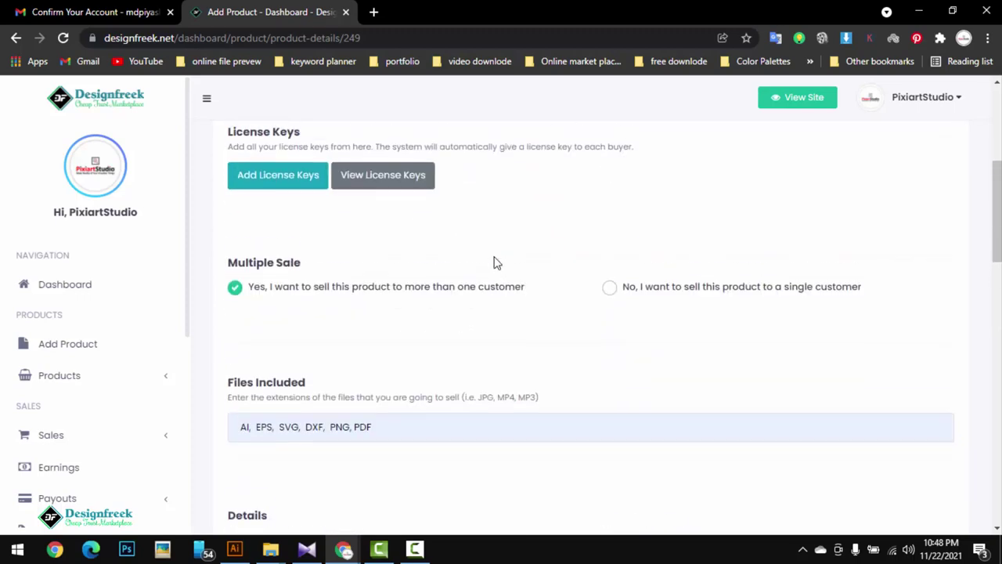
scroll(497, 261, "up", 4)
scroll(509, 271, "down", 3)
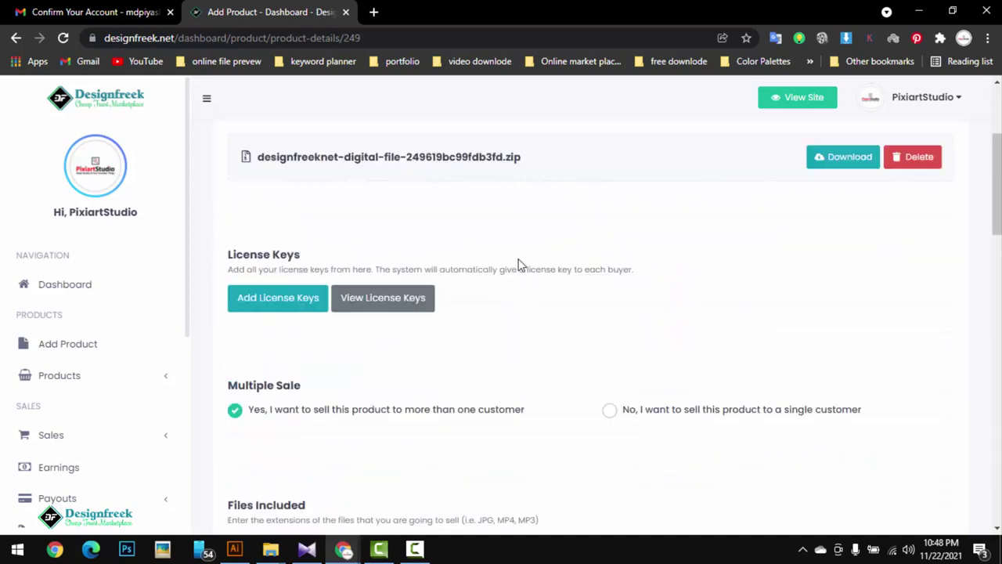
scroll(506, 275, "down", 5)
scroll(505, 275, "down", 4)
scroll(506, 277, "down", 4)
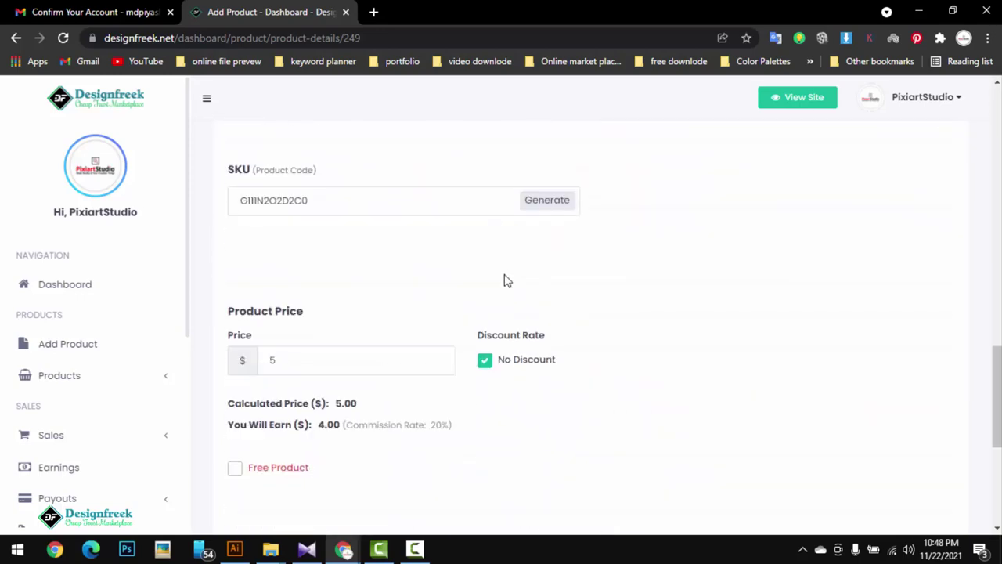
scroll(505, 277, "down", 3)
scroll(535, 321, "down", 2)
Submit the gaming t-shirt listing and open its View Product page showing $5, Pending
left_click(917, 456)
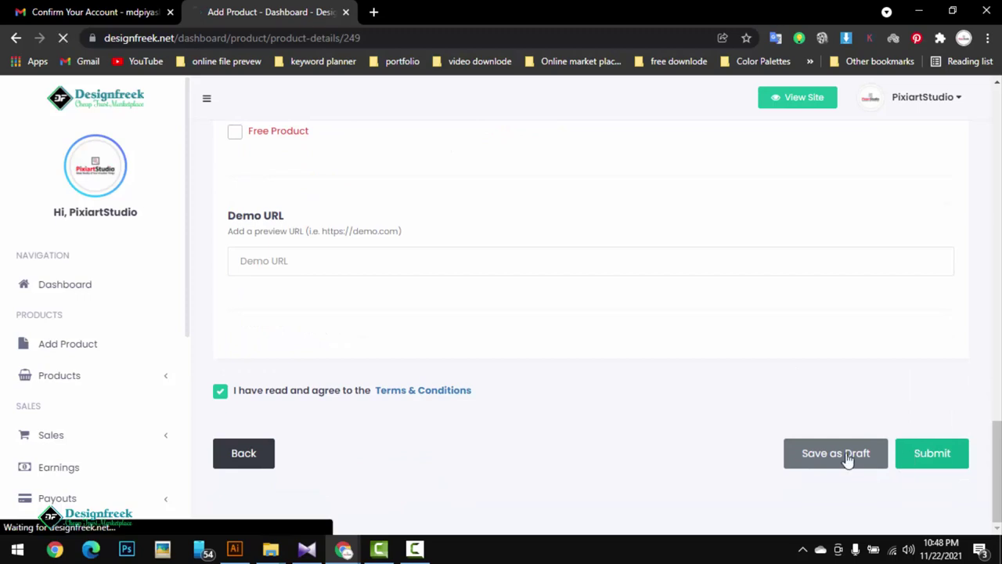
scroll(528, 430, "up", 4)
scroll(528, 431, "up", 3)
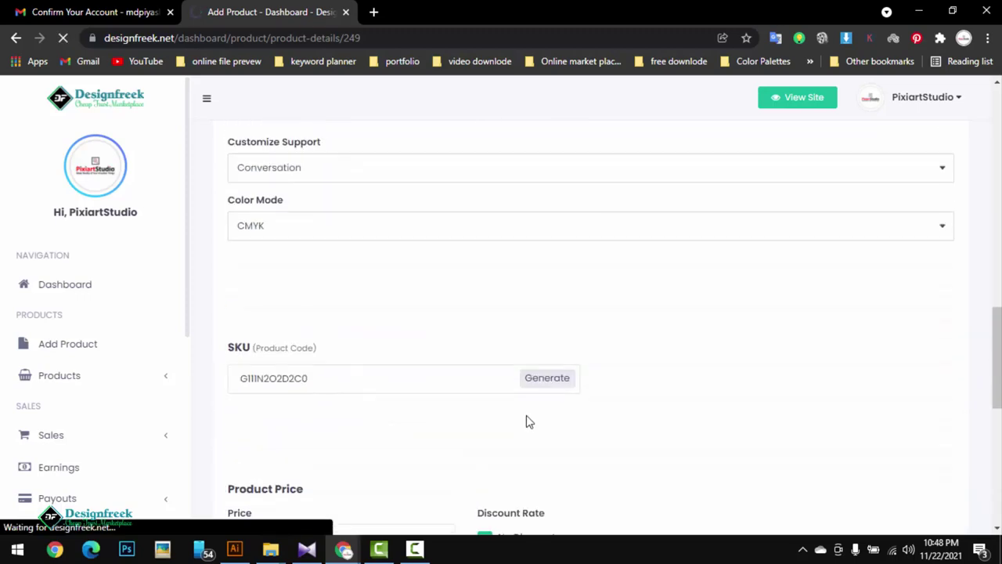
scroll(529, 419, "up", 2)
scroll(528, 415, "up", 2)
scroll(525, 407, "up", 1)
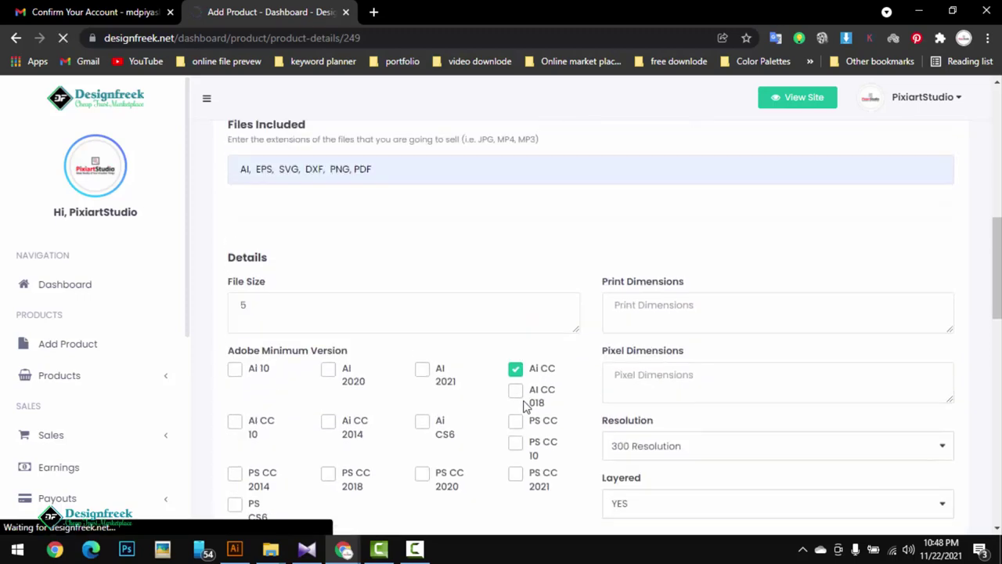
scroll(524, 406, "up", 1)
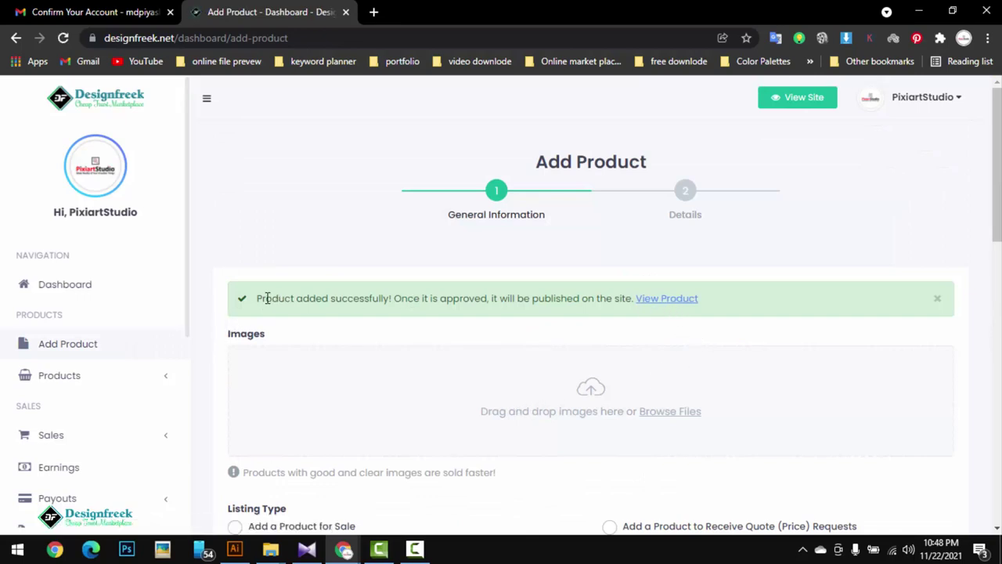
left_click(651, 305)
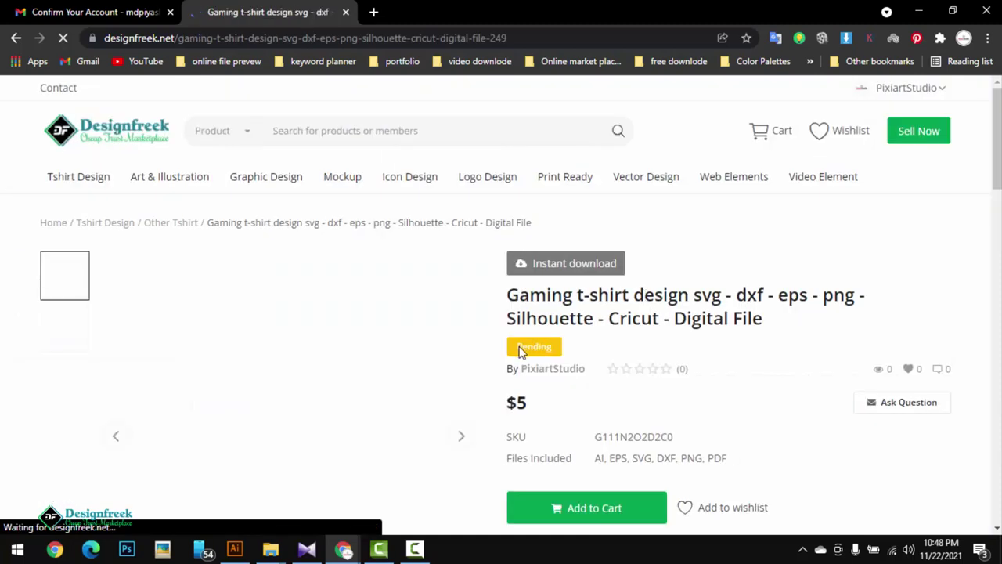
left_click_drag(519, 351, 552, 352)
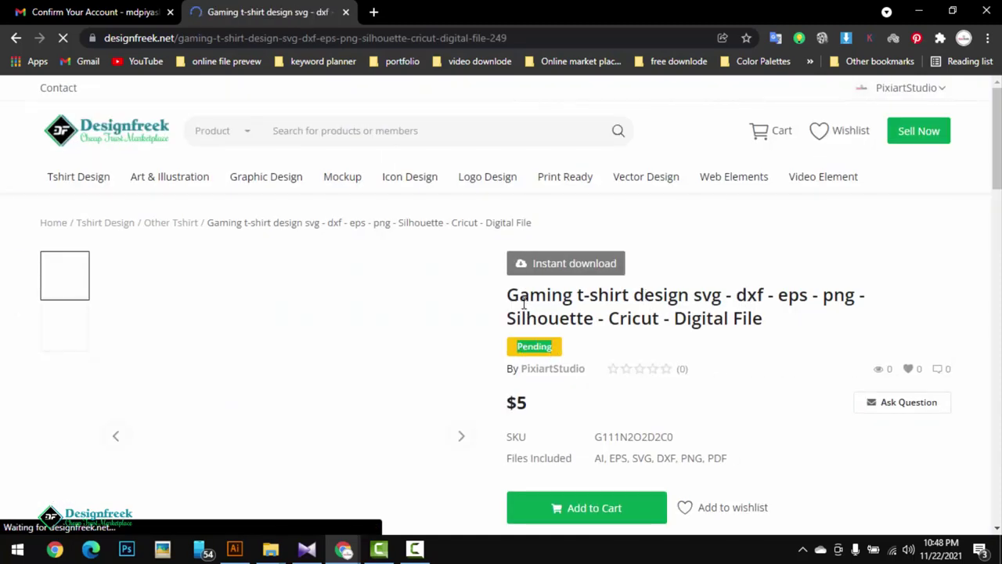
left_click_drag(509, 304, 699, 326)
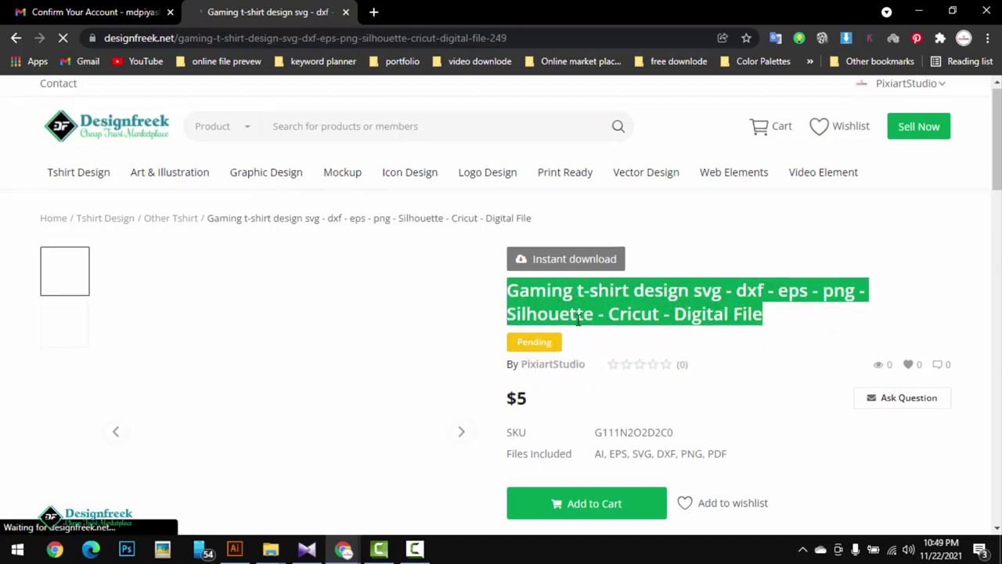
scroll(248, 313, "down", 2)
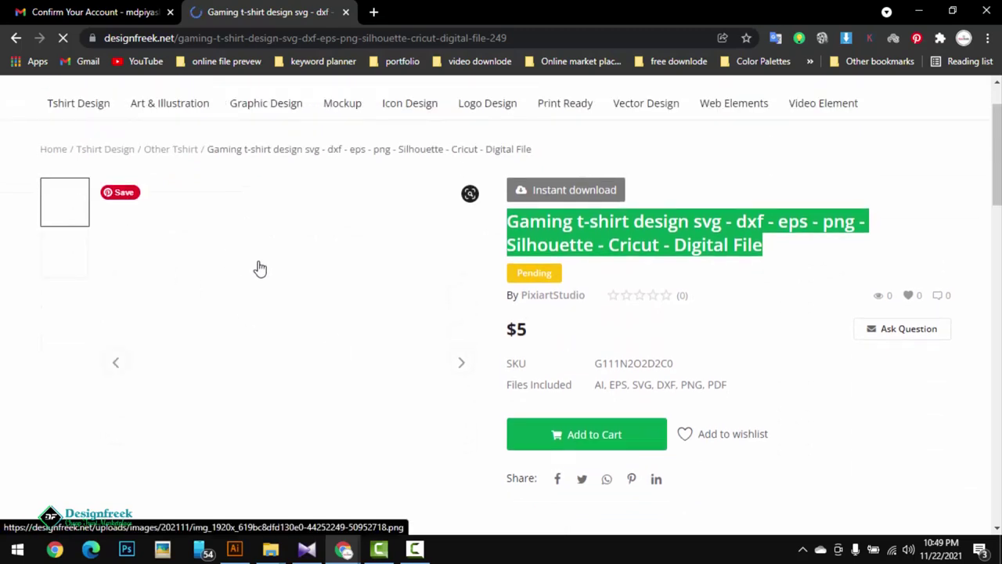
scroll(291, 296, "down", 3)
scroll(292, 298, "down", 1)
scroll(290, 306, "down", 2)
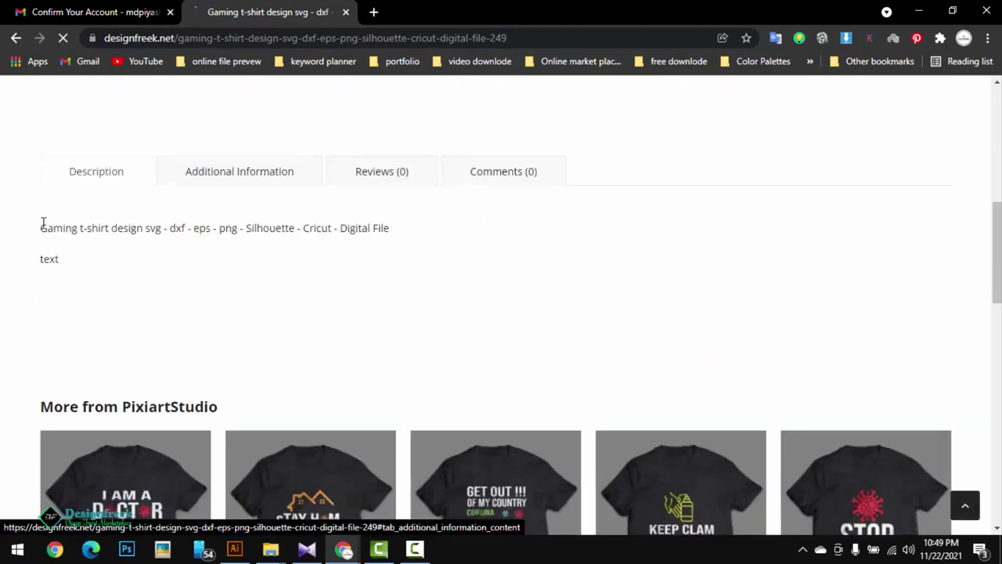
scroll(748, 249, "up", 4)
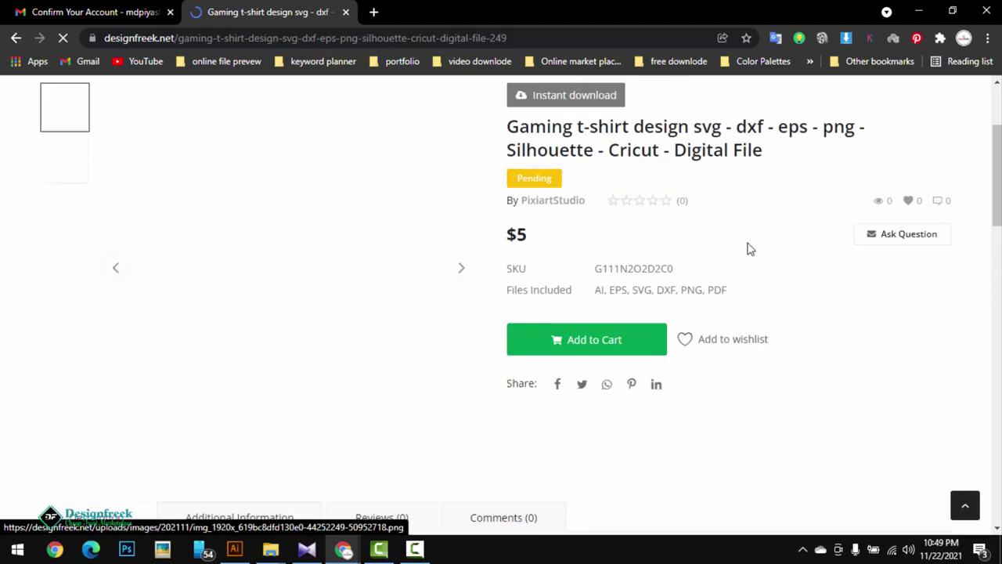
scroll(748, 249, "up", 2)
scroll(705, 340, "down", 1)
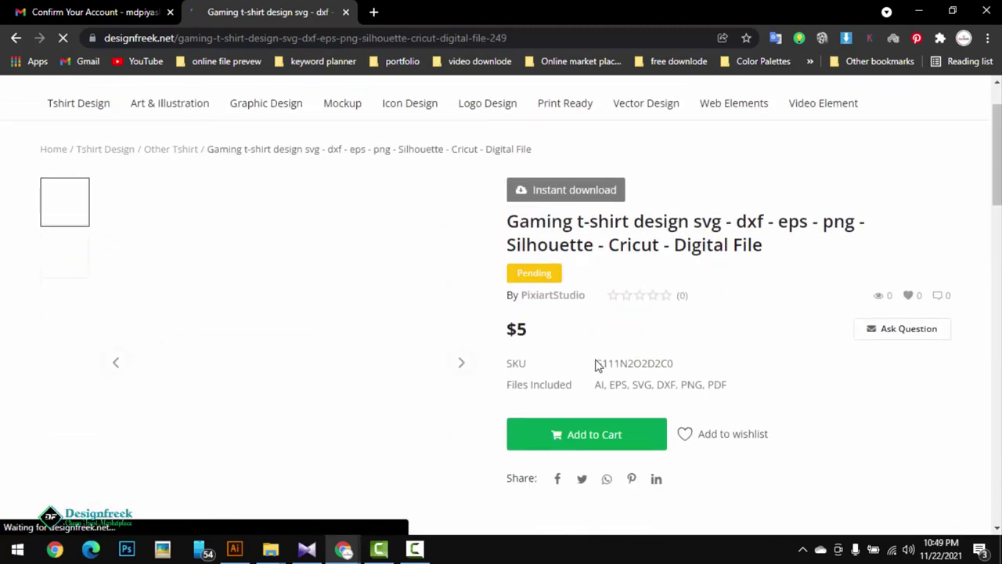
left_click_drag(595, 364, 650, 365)
left_click(685, 370)
left_click_drag(597, 384, 711, 385)
left_click(740, 389)
triple_click(724, 390)
left_click_drag(509, 223, 787, 259)
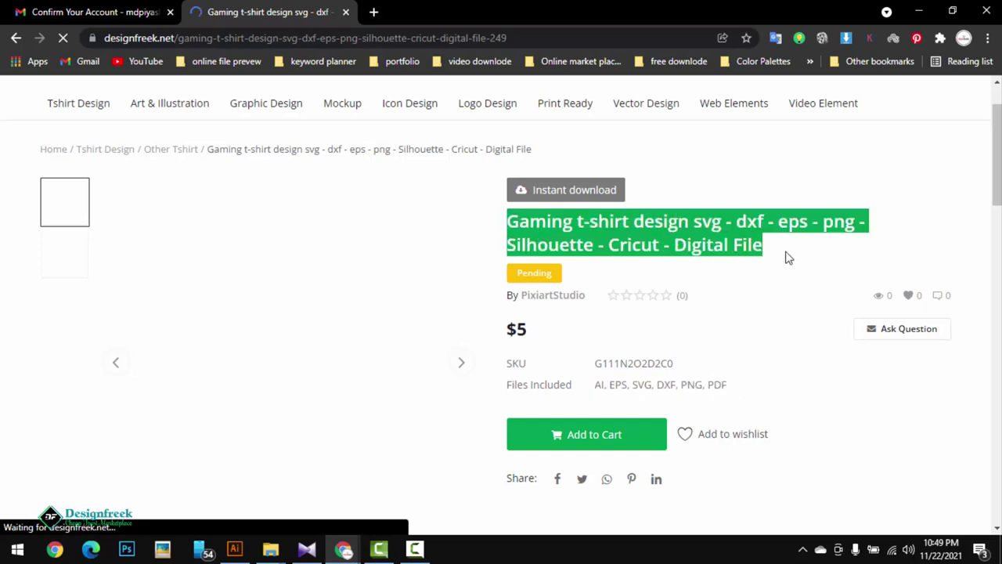
left_click(590, 248)
scroll(548, 255, "down", 2)
scroll(548, 258, "down", 3)
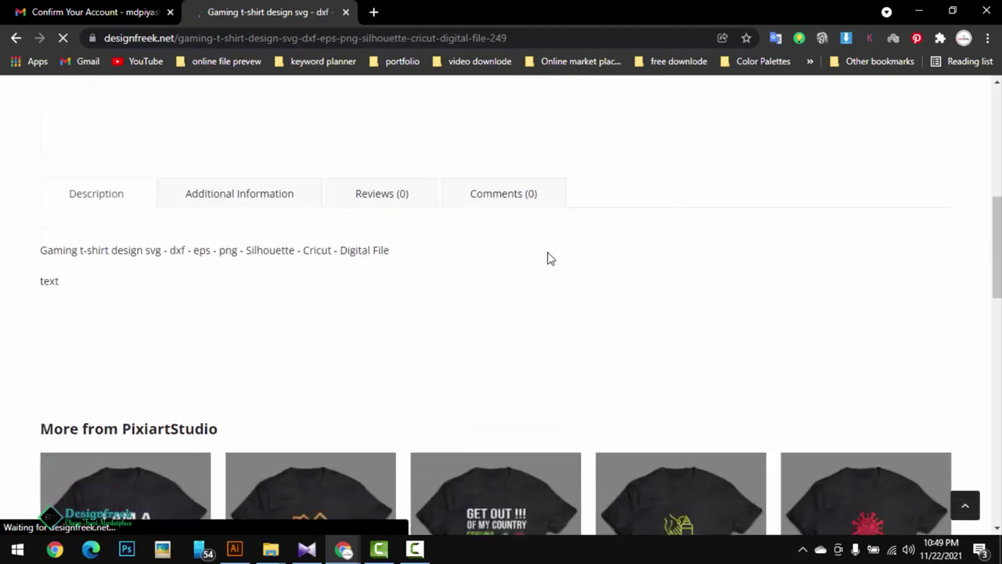
scroll(469, 328, "down", 1)
scroll(413, 399, "down", 3)
scroll(470, 368, "down", 3)
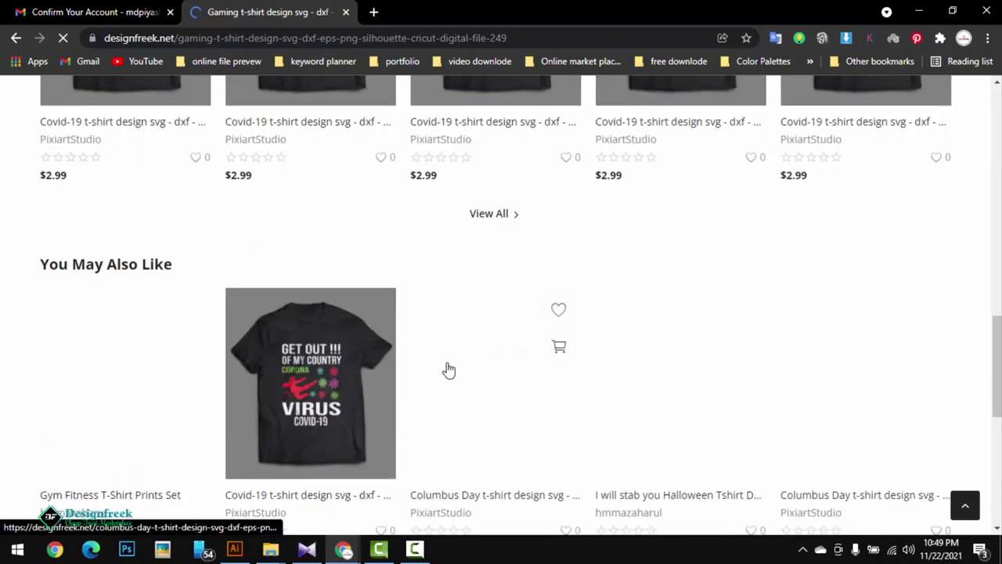
scroll(303, 352, "down", 2)
scroll(304, 351, "down", 3)
scroll(364, 342, "down", 1)
scroll(365, 342, "up", 5)
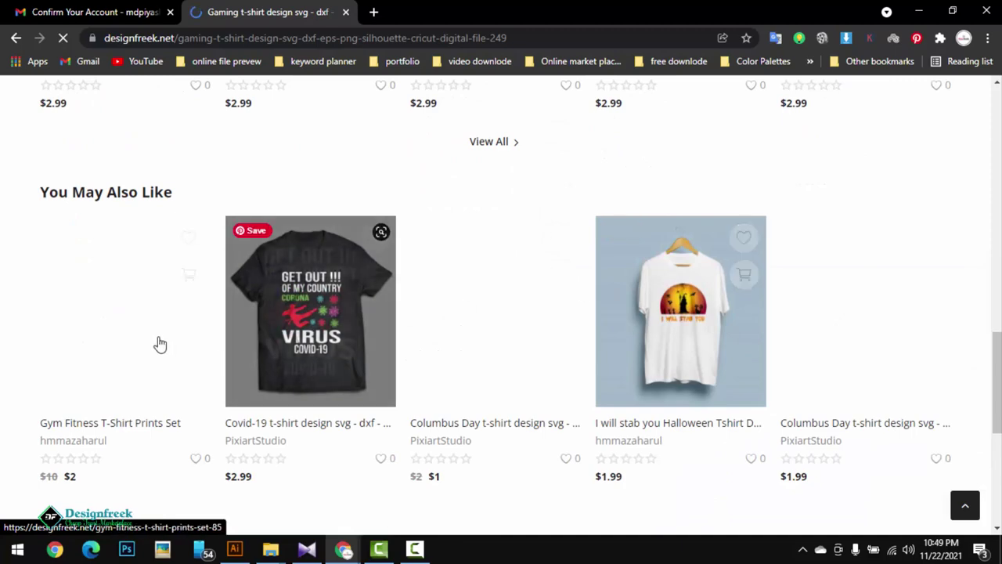
Open the Covid-19 t-shirt product in a new tab, staying on the gaming t-shirt page
right_click(270, 285)
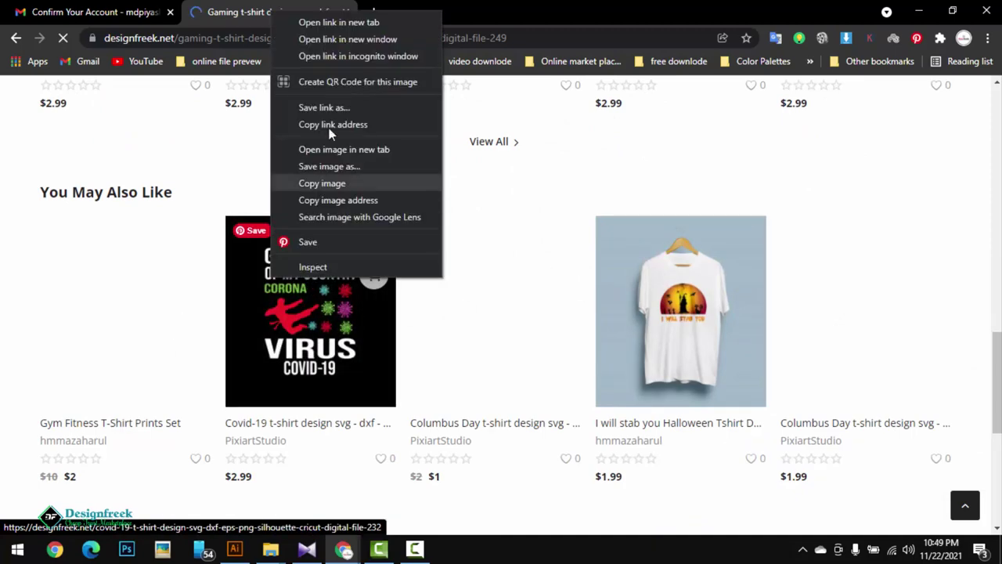
left_click(339, 22)
right_click(452, 130)
key("ctrl+Tab")
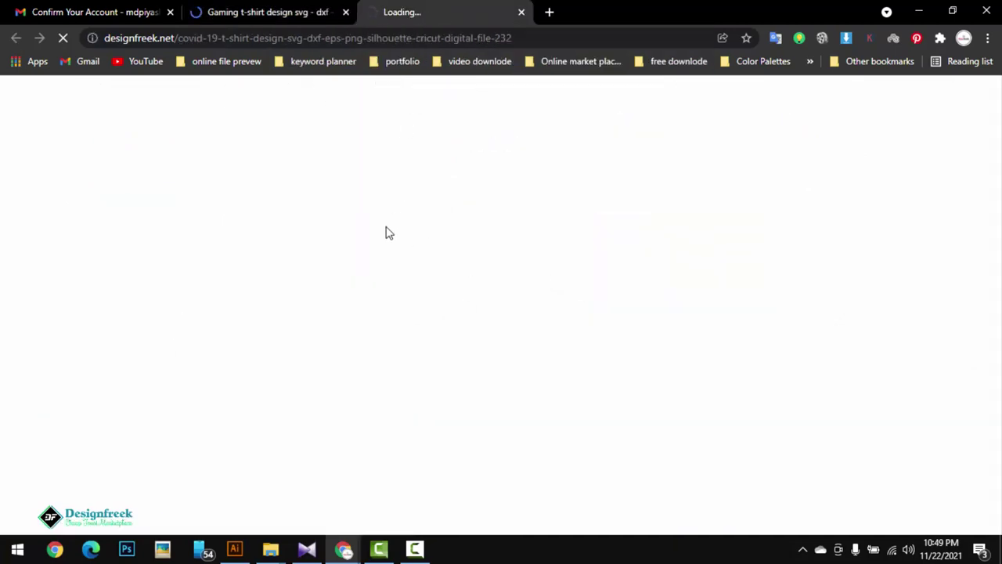
key("ctrl+shift+Tab")
Highlight 'png' in the description and the gaming t-shirt product title
scroll(356, 379, "up", 10)
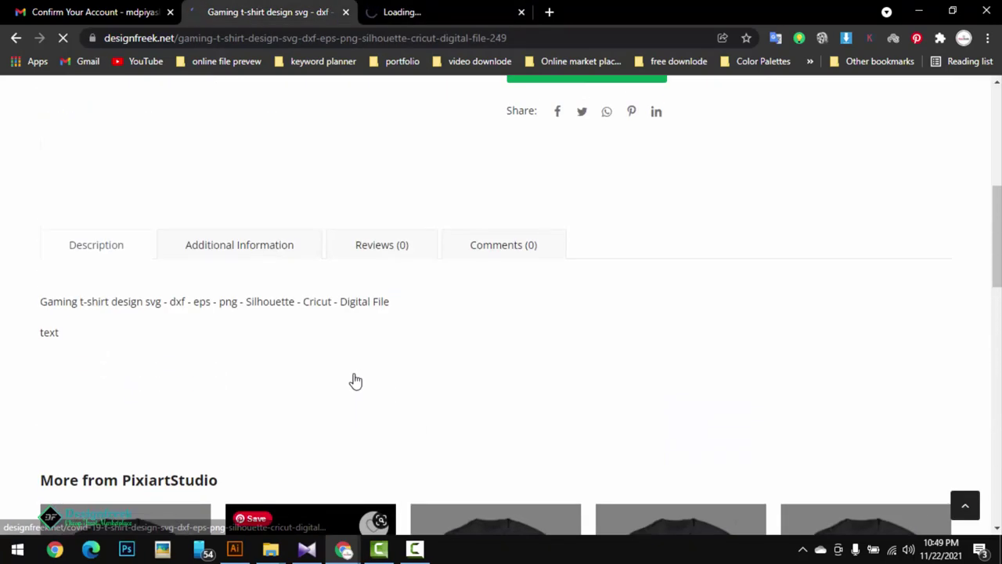
scroll(354, 386, "down", 3)
double_click(222, 447)
scroll(546, 342, "up", 4)
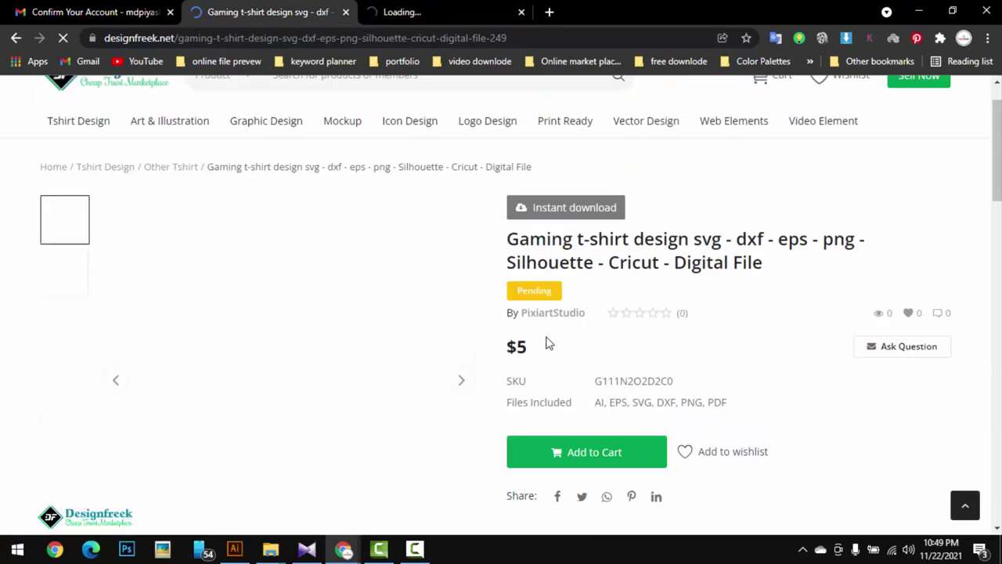
left_click_drag(517, 298, 692, 321)
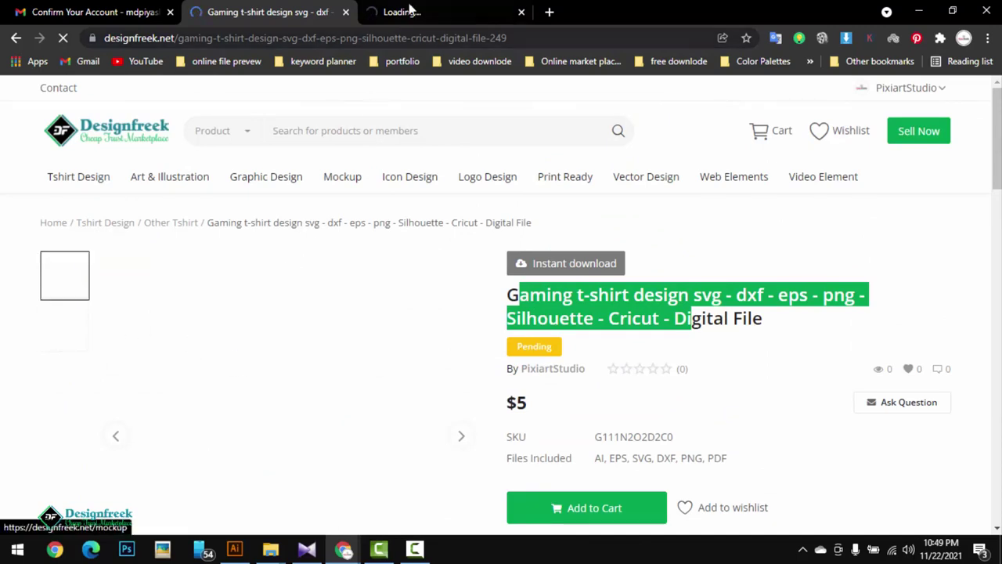
Glance at the Covid-19 tab, then return and highlight the gaming t-shirt title again
key("ctrl+Tab")
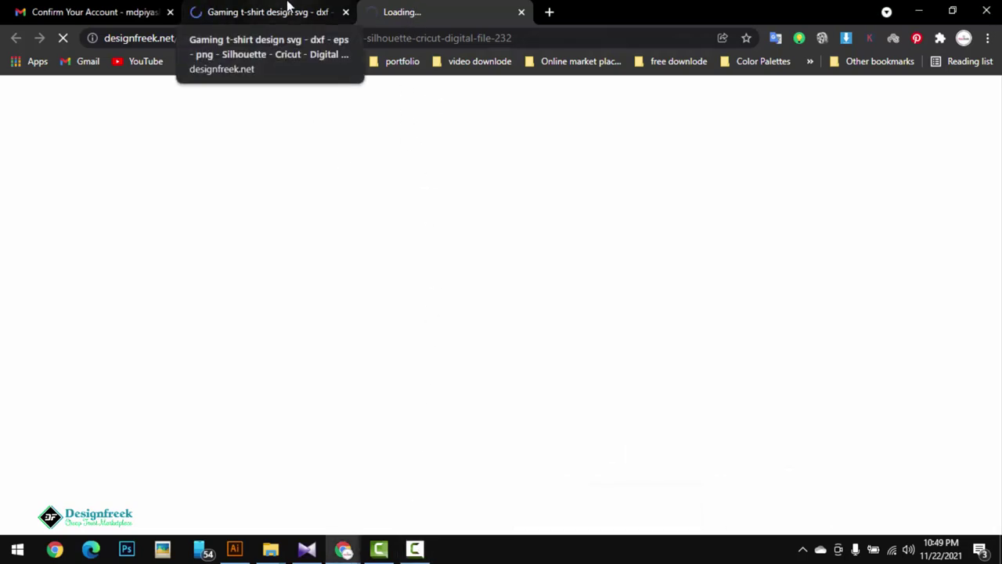
left_click(288, 8)
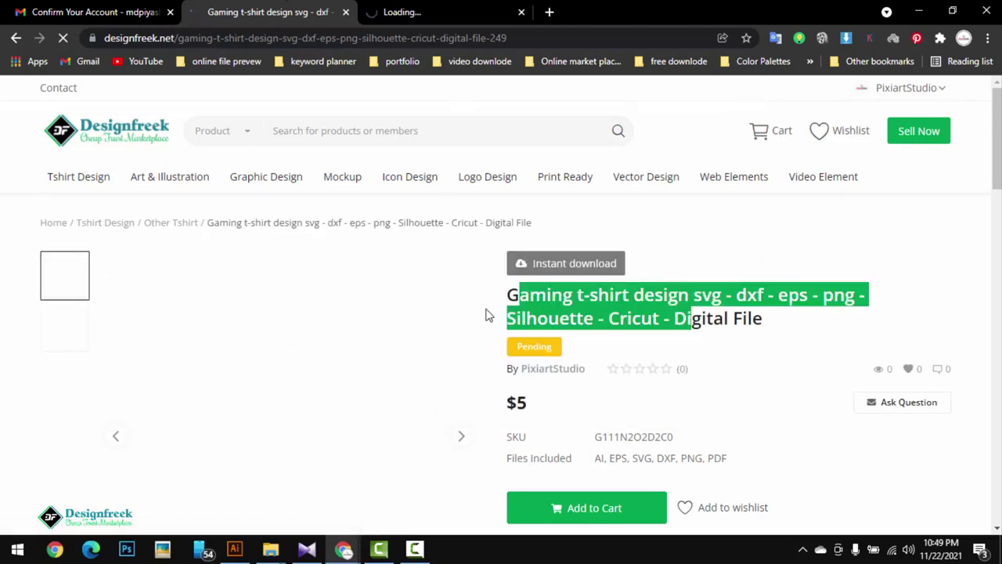
mouse_move(509, 295)
left_mouse_down()
mouse_move(624, 297)
mouse_move(802, 329)
left_mouse_up()
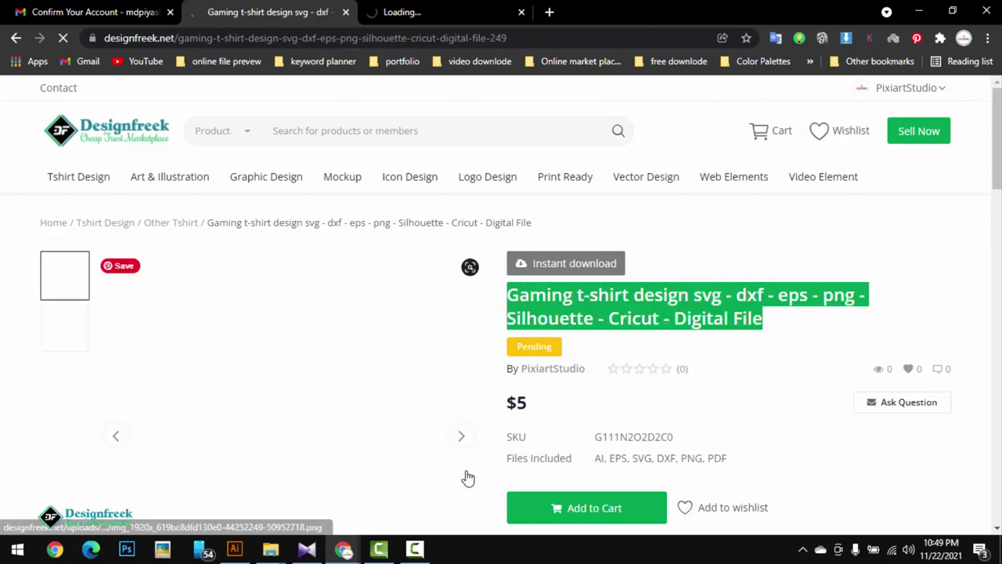
left_click(414, 549)
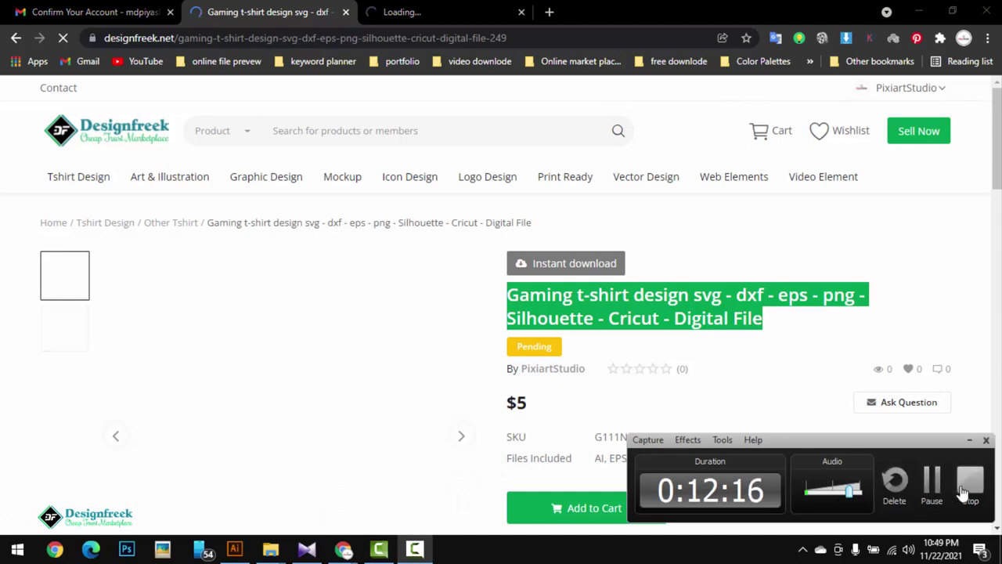